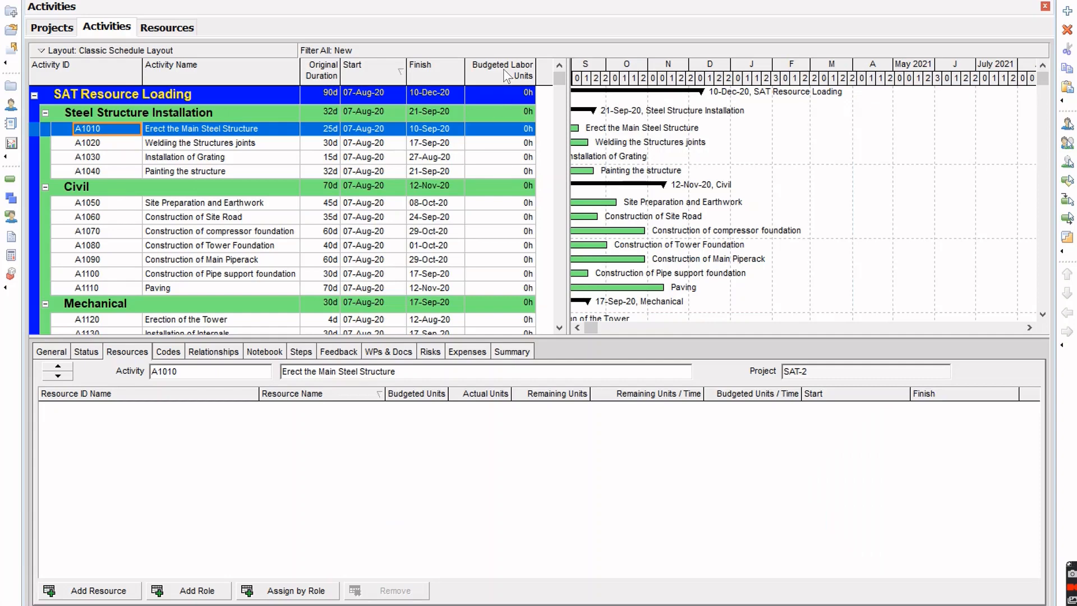
# Step: Open the project's resource list and filter it to show All Resources
pyautogui.click(162, 28)
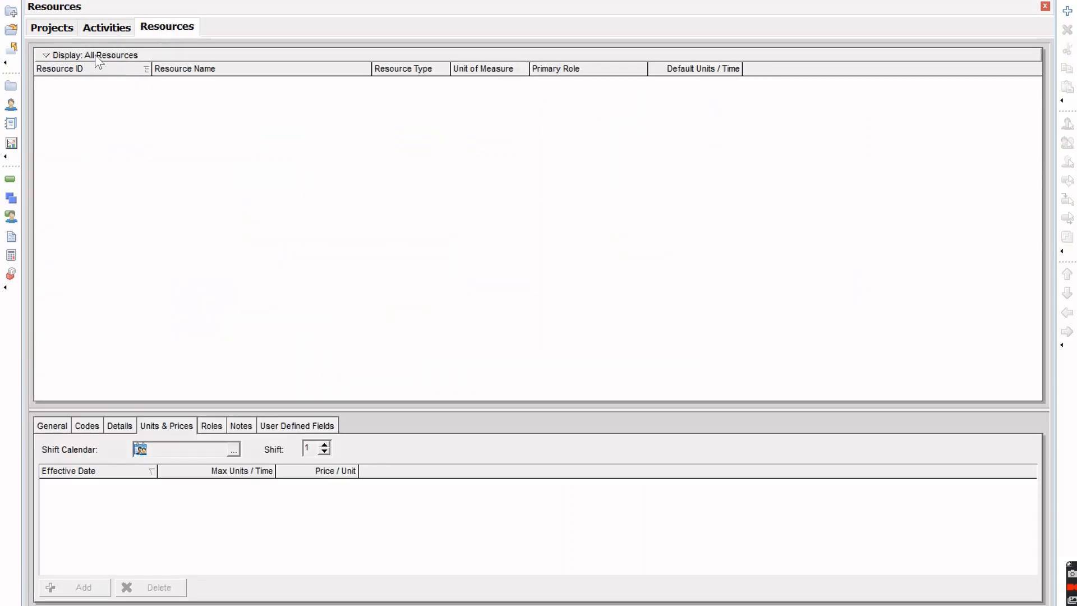
pyautogui.click(46, 55)
pyautogui.moveTo(95, 226)
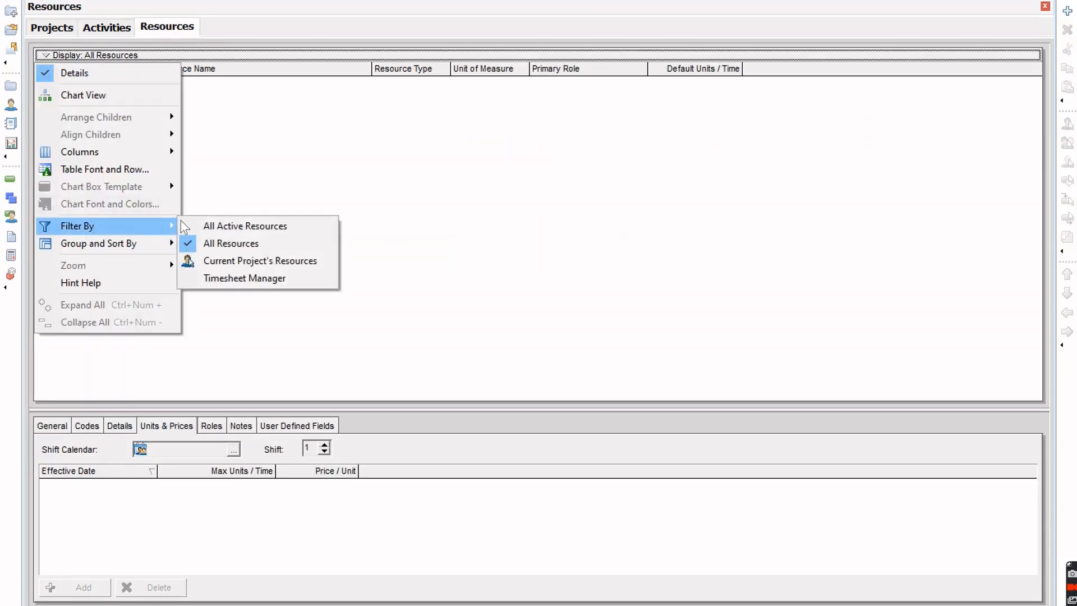
pyautogui.click(227, 242)
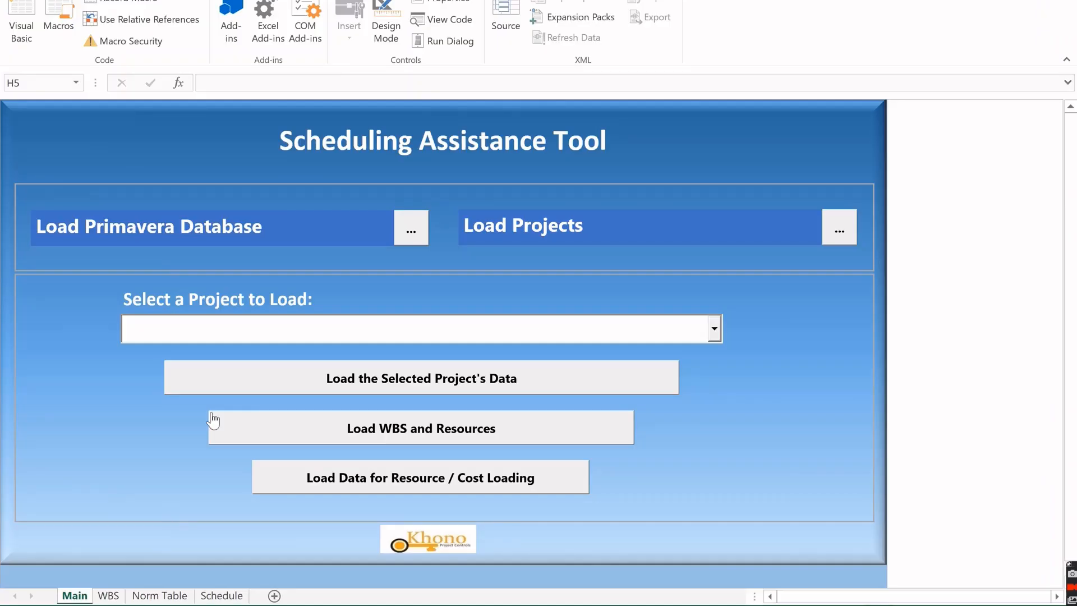
# Step: Switch to the Excel Scheduling Assistance Tool and load the SQL Server Primavera database PMDB_DAT.MDF
pyautogui.click(415, 234)
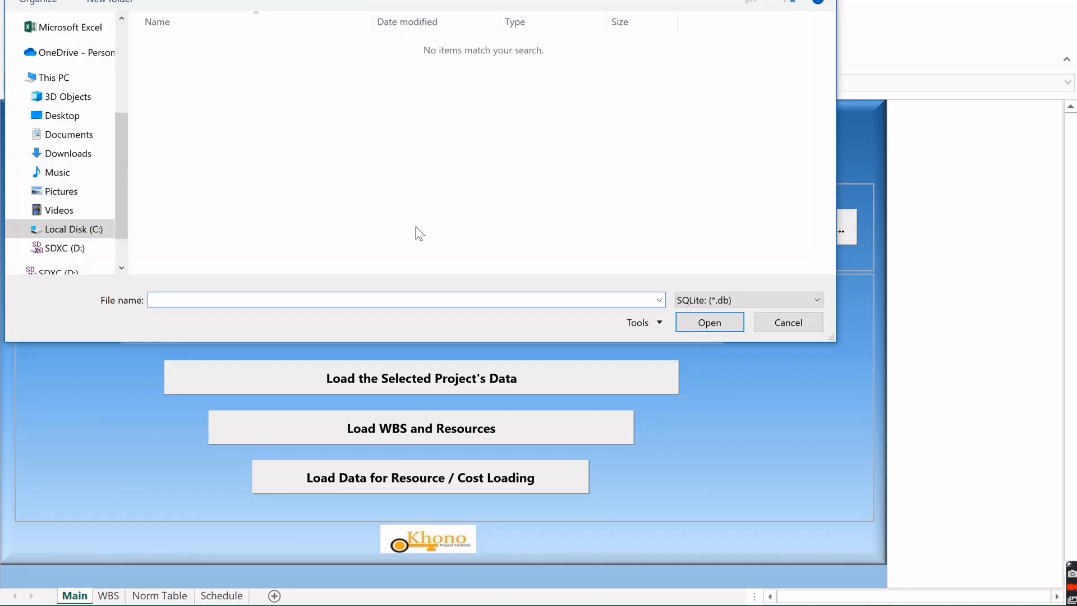
pyautogui.click(817, 302)
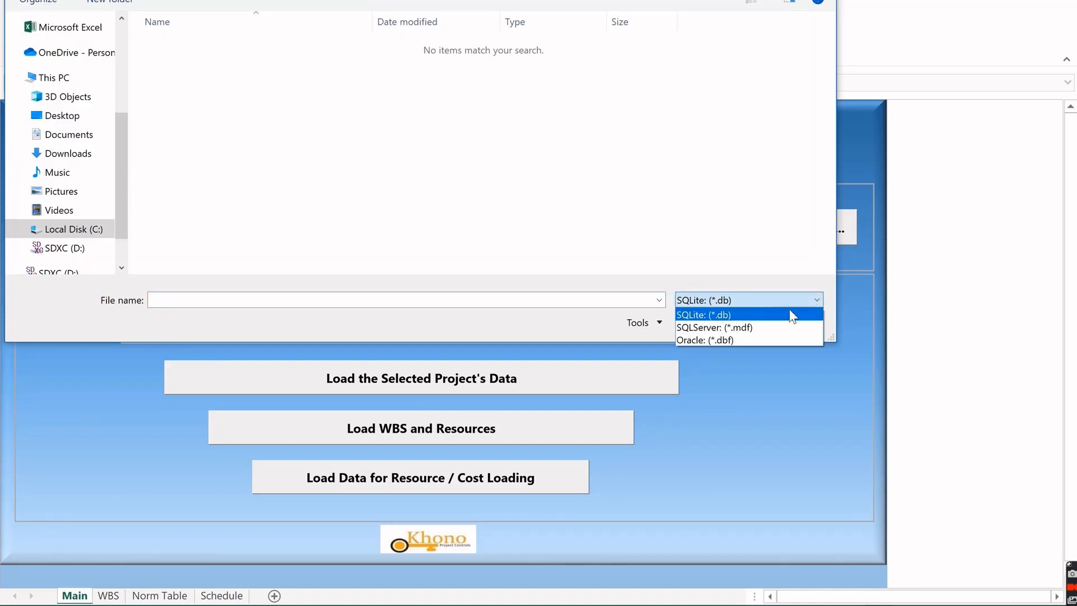
pyautogui.click(791, 328)
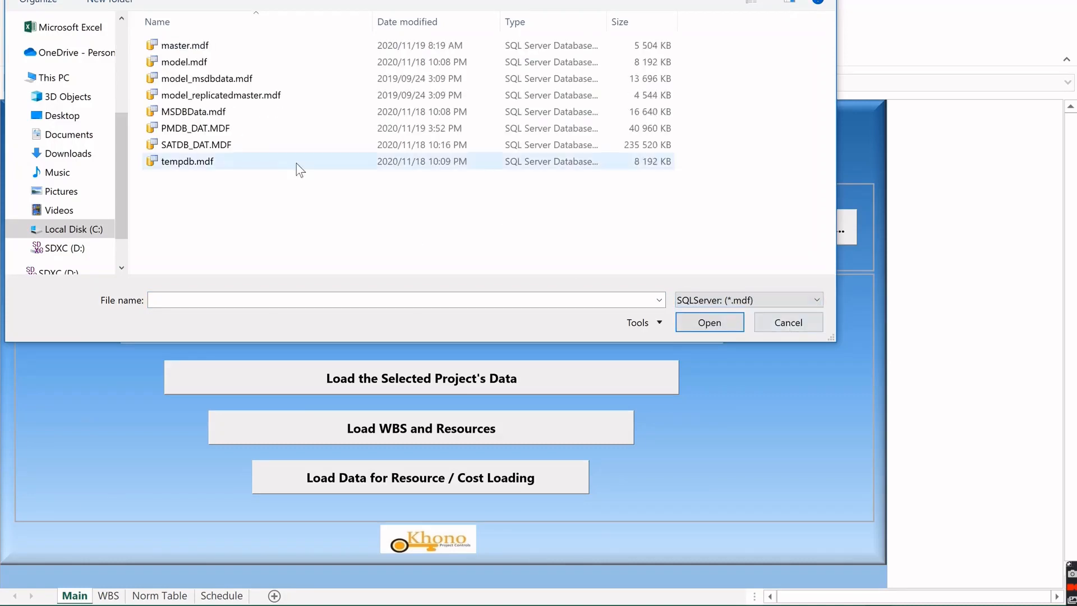
pyautogui.click(196, 129)
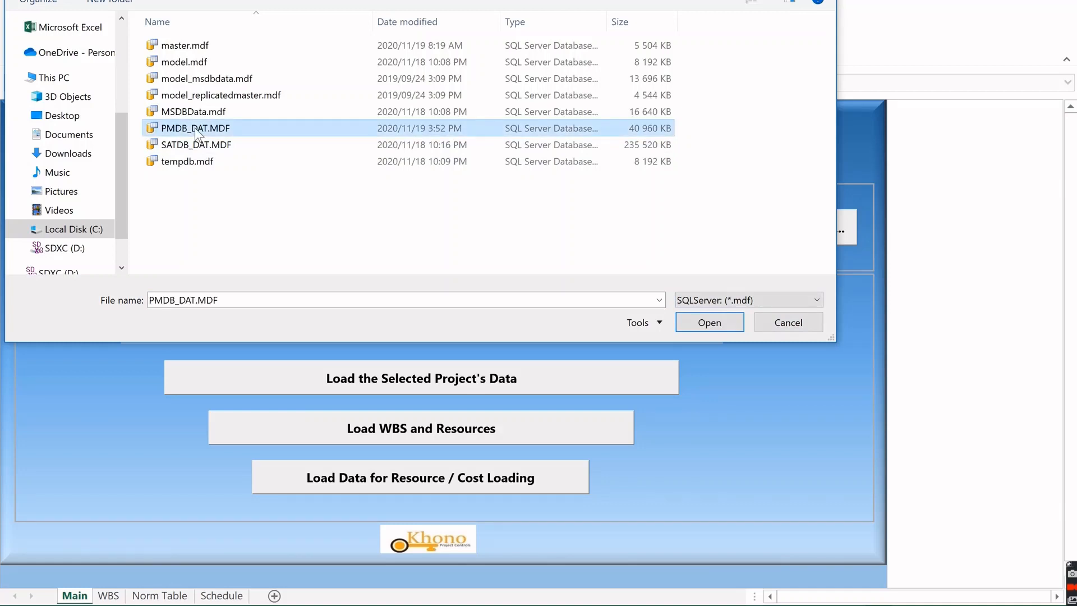
pyautogui.click(712, 323)
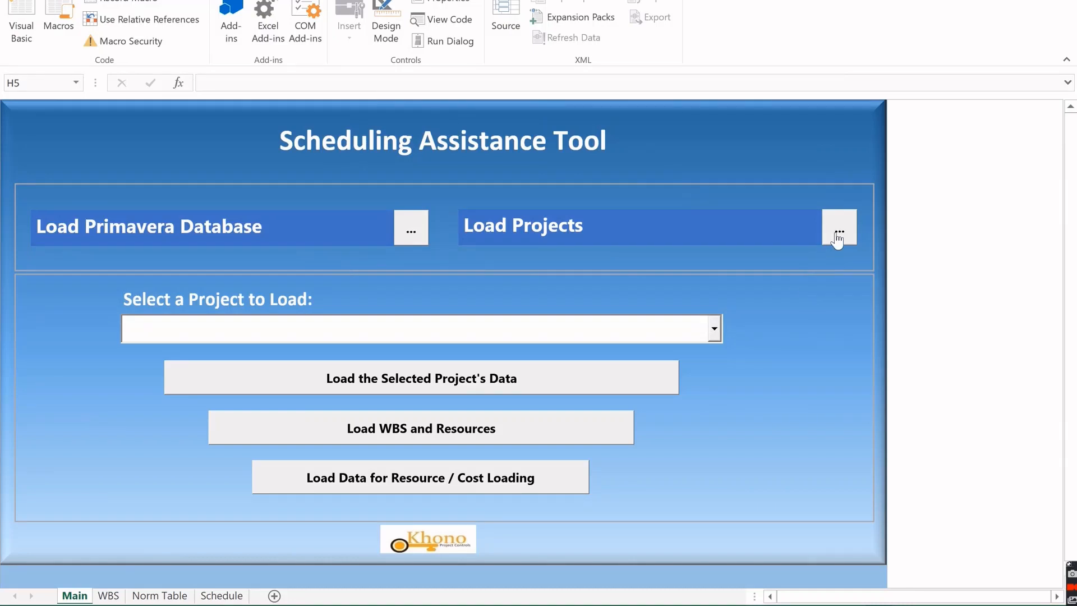
# Step: Select project SAT-2, SAT Resource Loading, and load its data for resource / cost loading
pyautogui.click(717, 333)
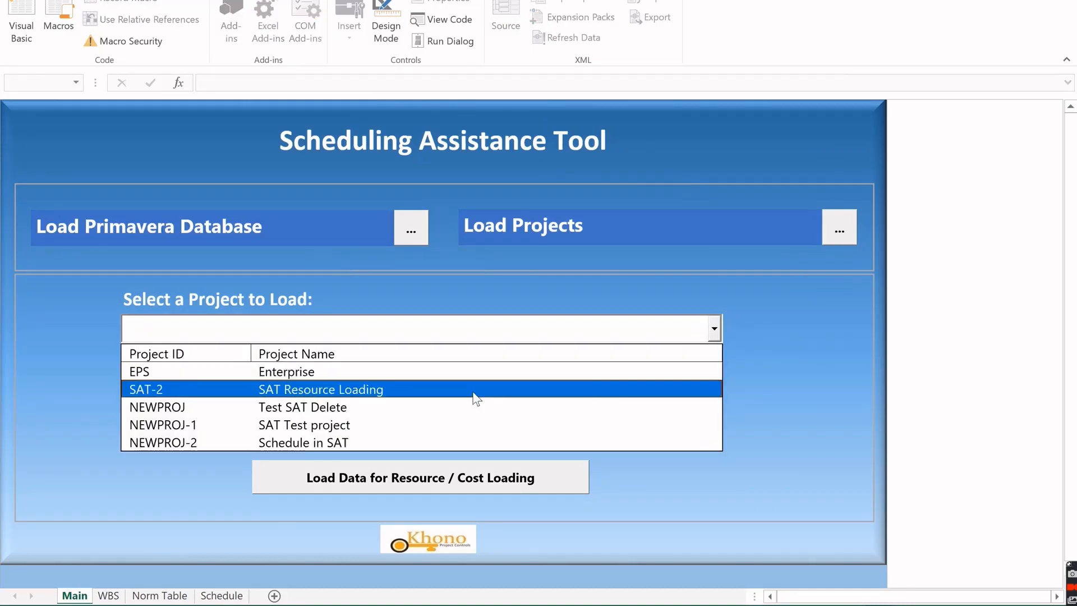
pyautogui.click(382, 395)
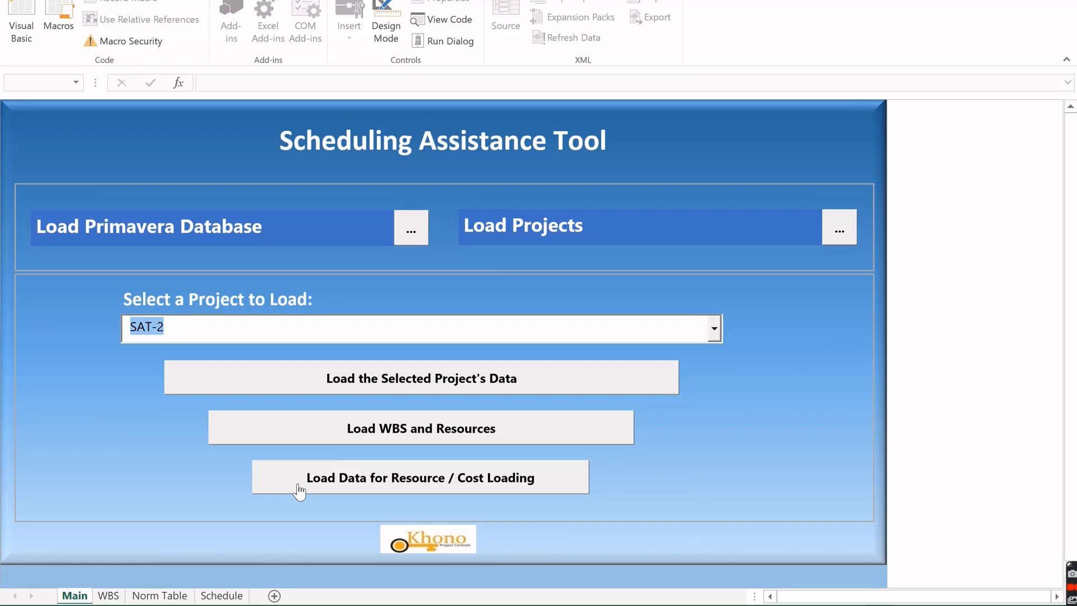
pyautogui.click(299, 492)
# Step: Open the Norm Table sheet and review the materials and commodities of the Civil discipline
pyautogui.click(165, 596)
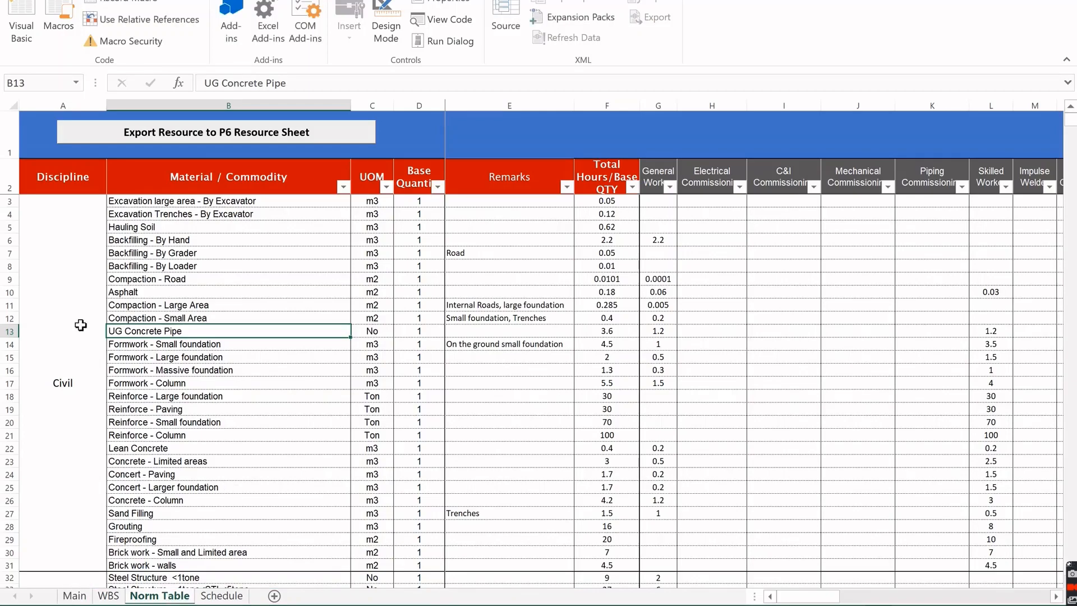
pyautogui.click(81, 324)
pyautogui.click(162, 321)
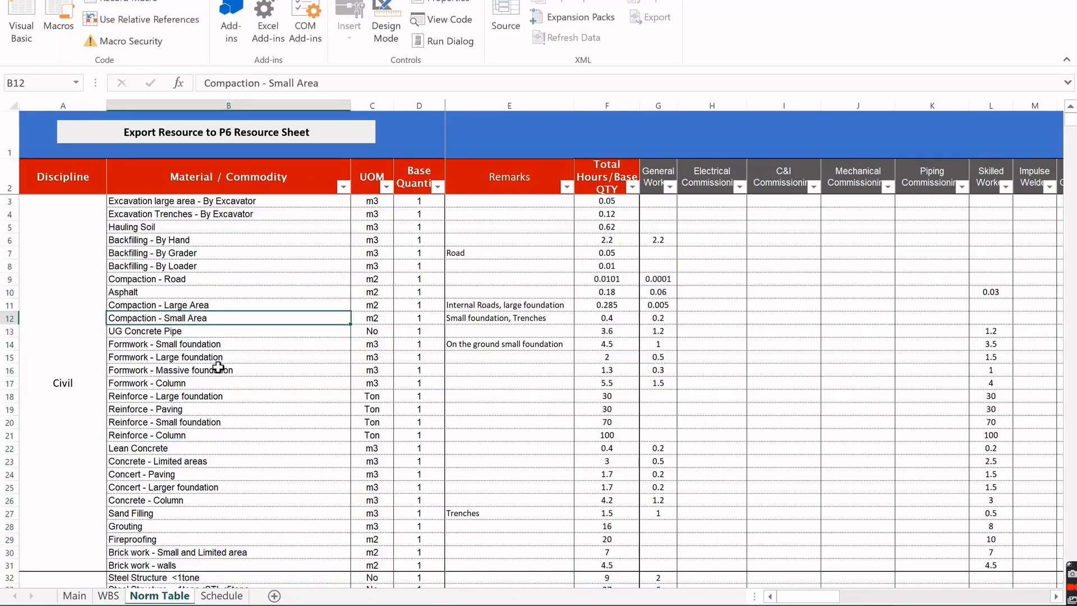
pyautogui.scroll(-2, 229, 368)
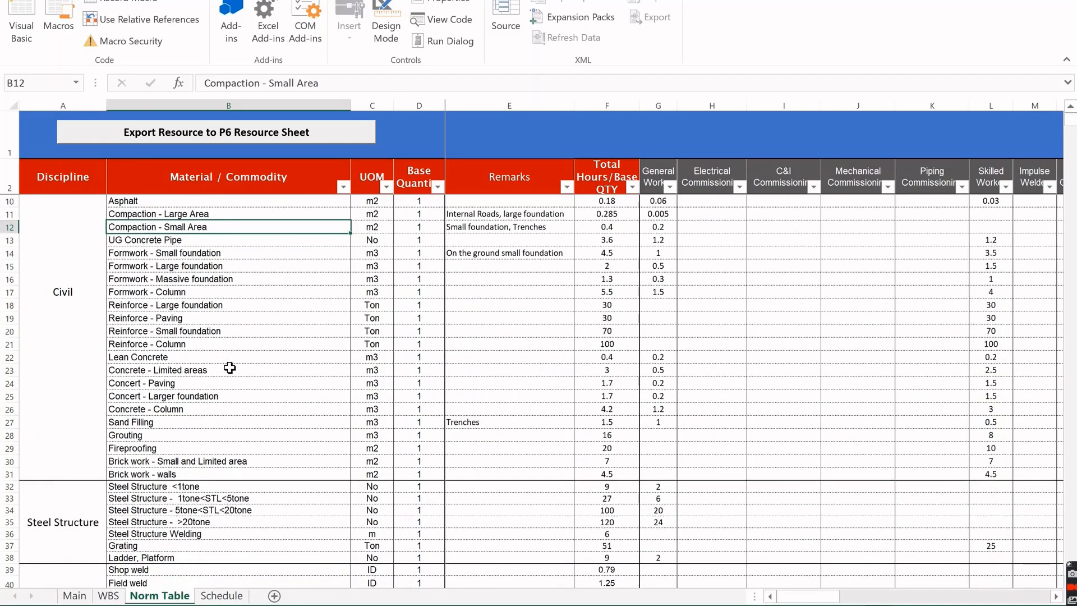
pyautogui.scroll(-2, 229, 368)
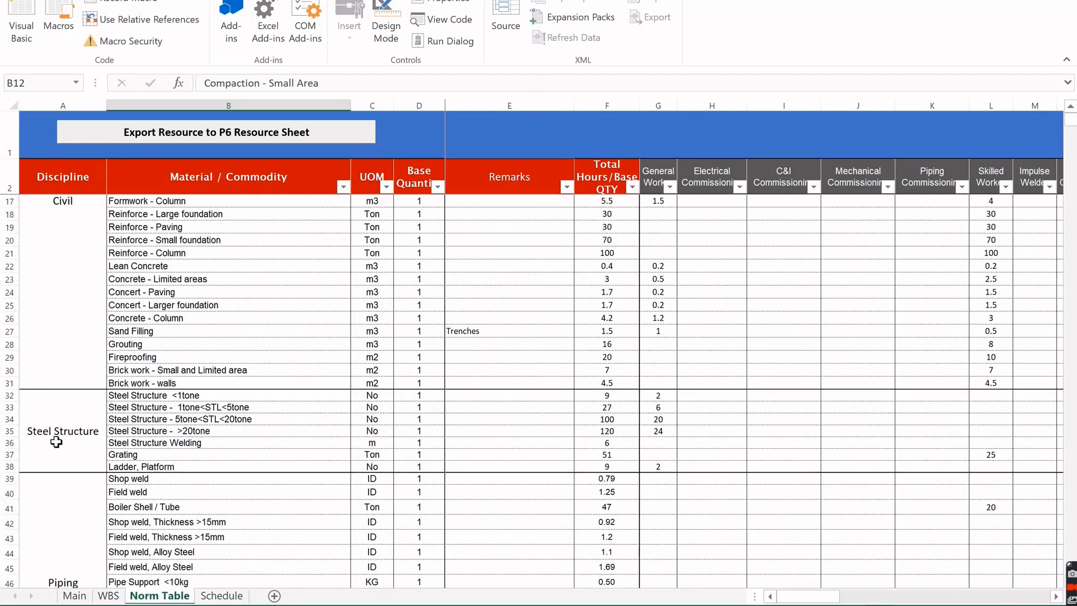
pyautogui.click(75, 329)
pyautogui.click(169, 328)
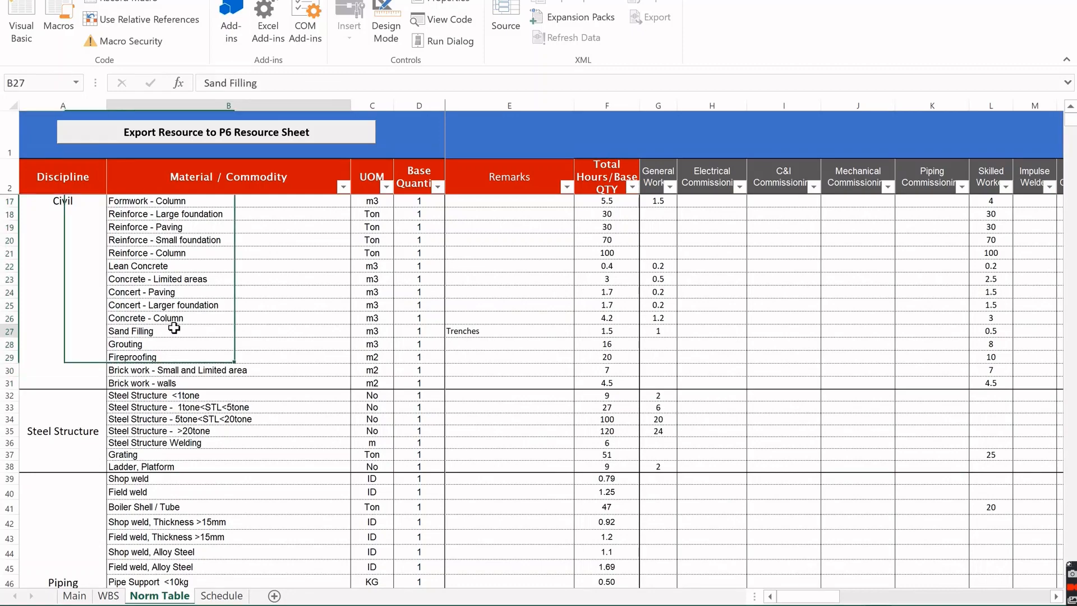
# Step: Review the materials of the remaining disciplines in the Norm Table, from Steel Structure through Pre commissioning
pyautogui.click(60, 436)
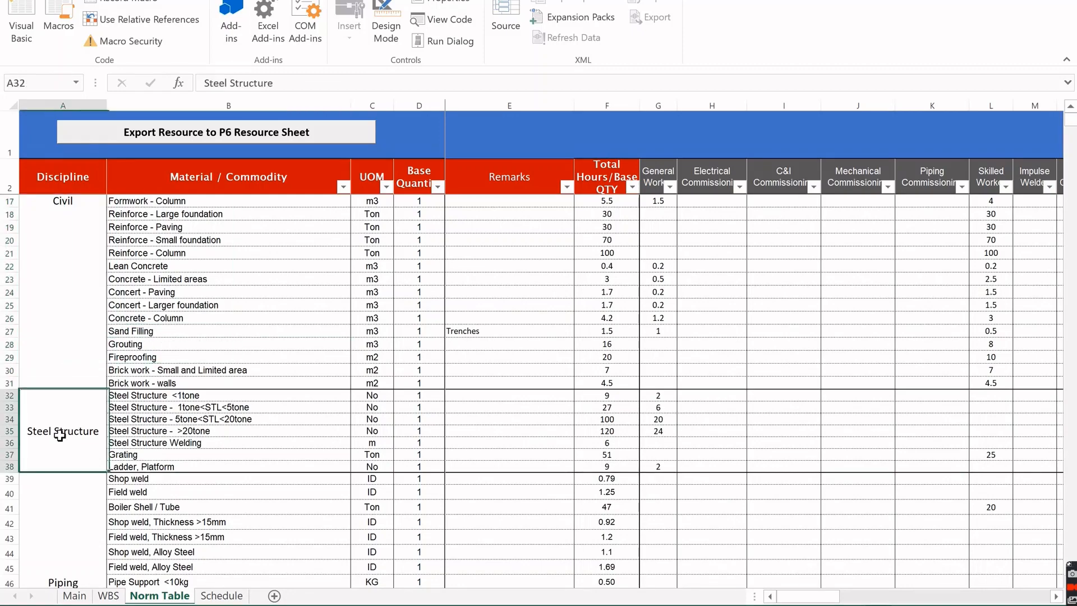
pyautogui.click(191, 431)
pyautogui.scroll(-2, 196, 432)
pyautogui.scroll(-2, 196, 433)
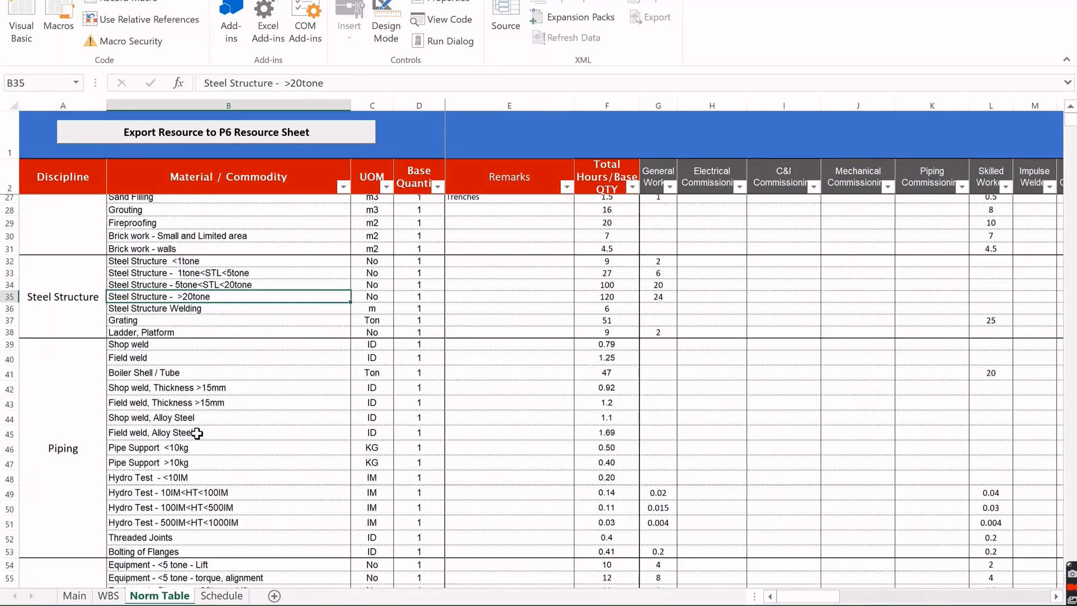
pyautogui.click(65, 436)
pyautogui.moveTo(228, 307); pyautogui.dragTo(235, 443)
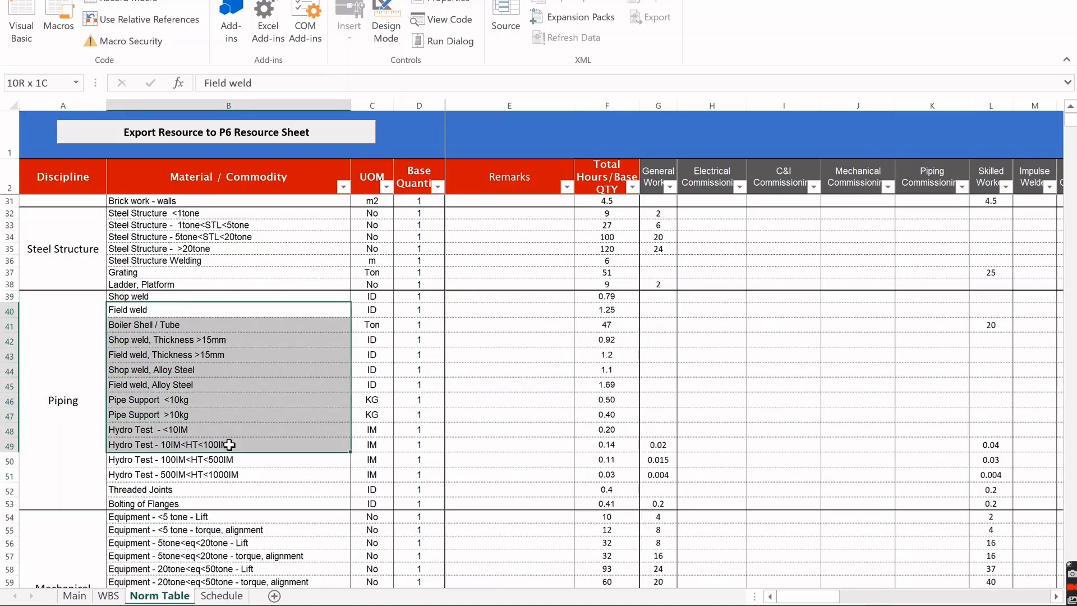
pyautogui.scroll(-3, 234, 443)
pyautogui.scroll(-12, 233, 443)
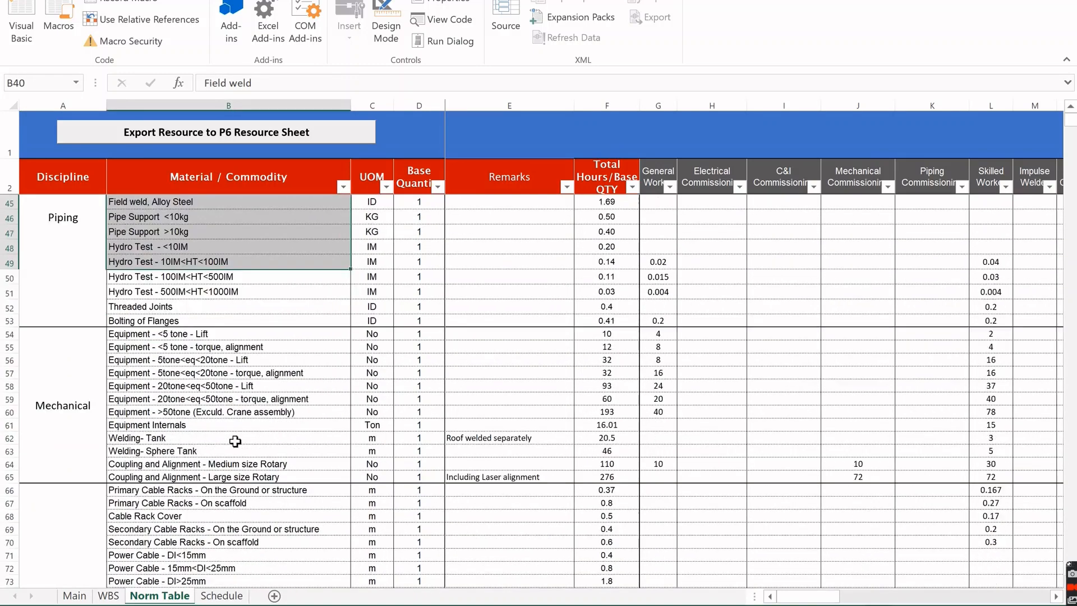
pyautogui.scroll(-17, 238, 440)
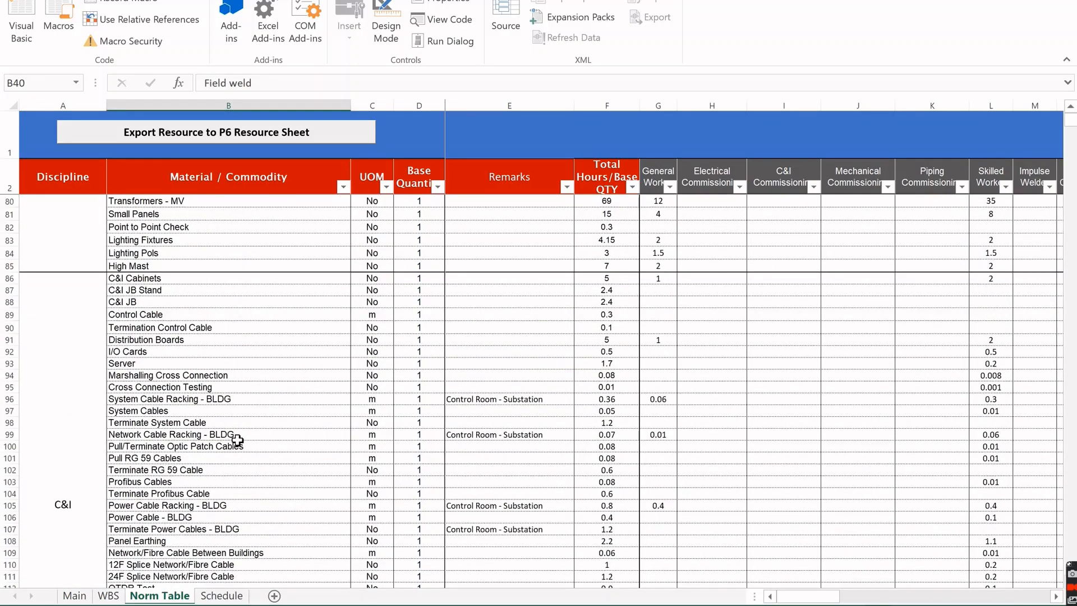
pyautogui.scroll(-2, 238, 440)
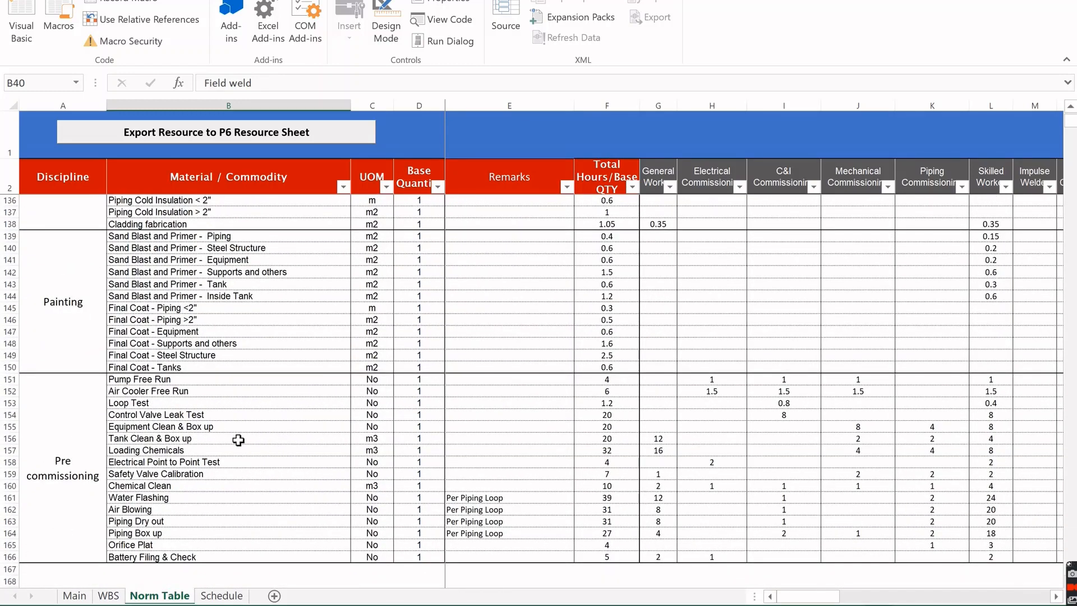
# Step: Examine the UOM, Base Quantity and Total Hours/Base QTY columns of the Norm Table
pyautogui.click(365, 182)
pyautogui.click(409, 182)
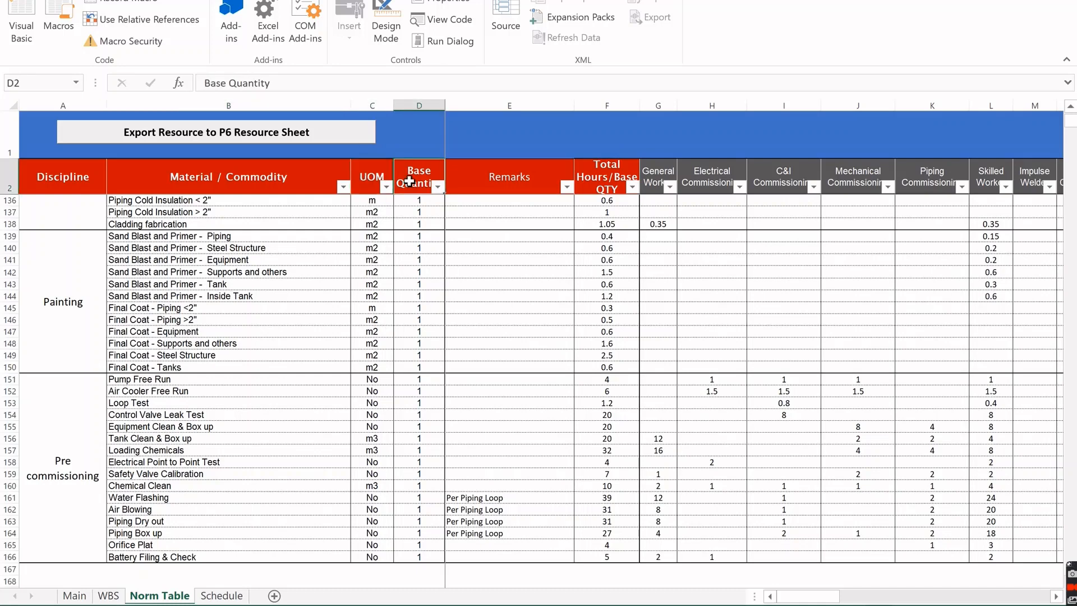
pyautogui.click(601, 179)
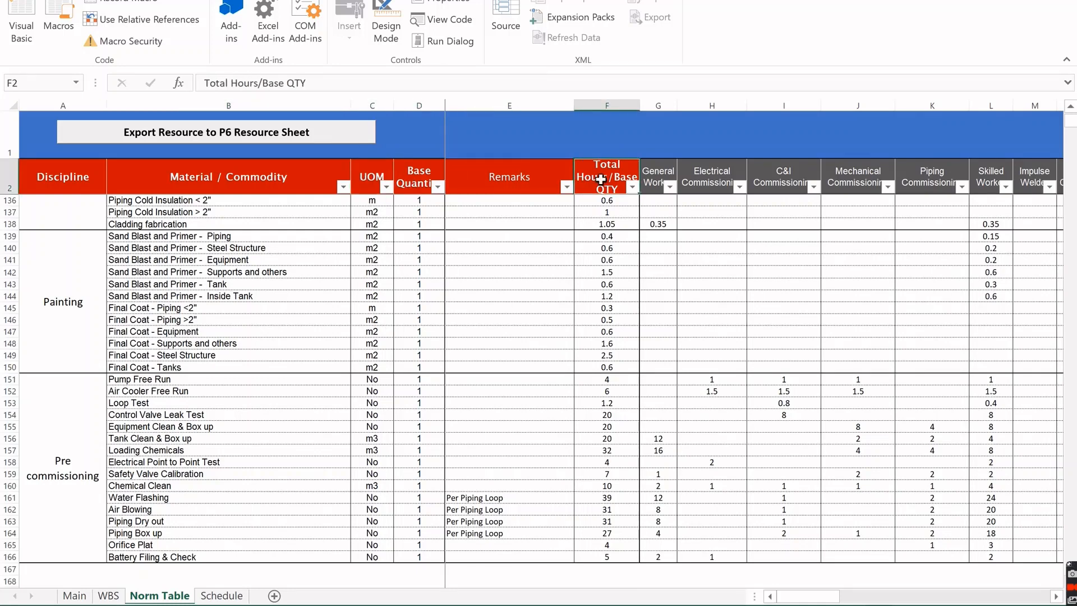
# Step: Go through the Norm Table's labour column headings, from General Worker across to the start of the Machinery section
pyautogui.press('Right')
pyautogui.press('Right')
pyautogui.press('Right')
pyautogui.press('Right')
pyautogui.press('Right')
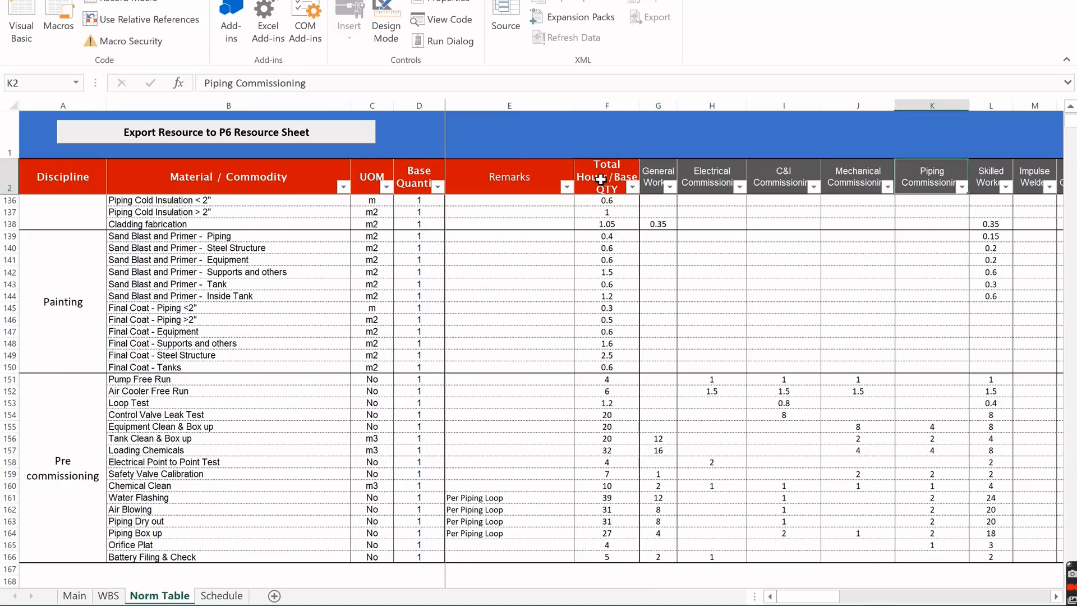
pyautogui.press('Right')
pyautogui.press('Right')
pyautogui.press('Right')
pyautogui.press('Right')
pyautogui.press('Right')
pyautogui.press('Right')
pyautogui.press('Right')
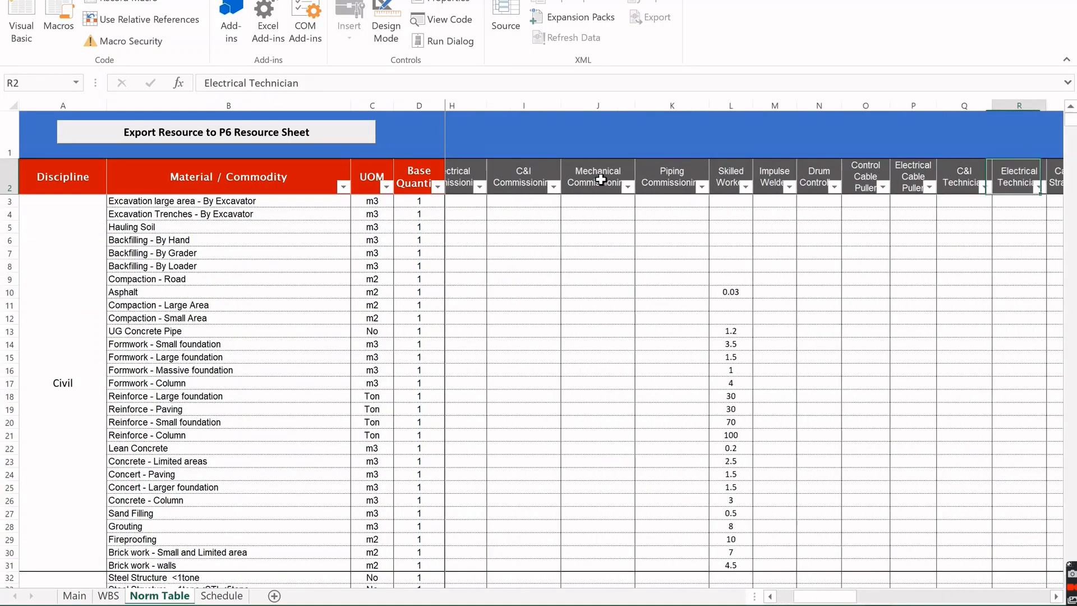
pyautogui.press('Right')
pyautogui.press('Right')
pyautogui.press('Right')
pyautogui.press('Right')
pyautogui.press('Right')
pyautogui.press('Right')
pyautogui.press('Right')
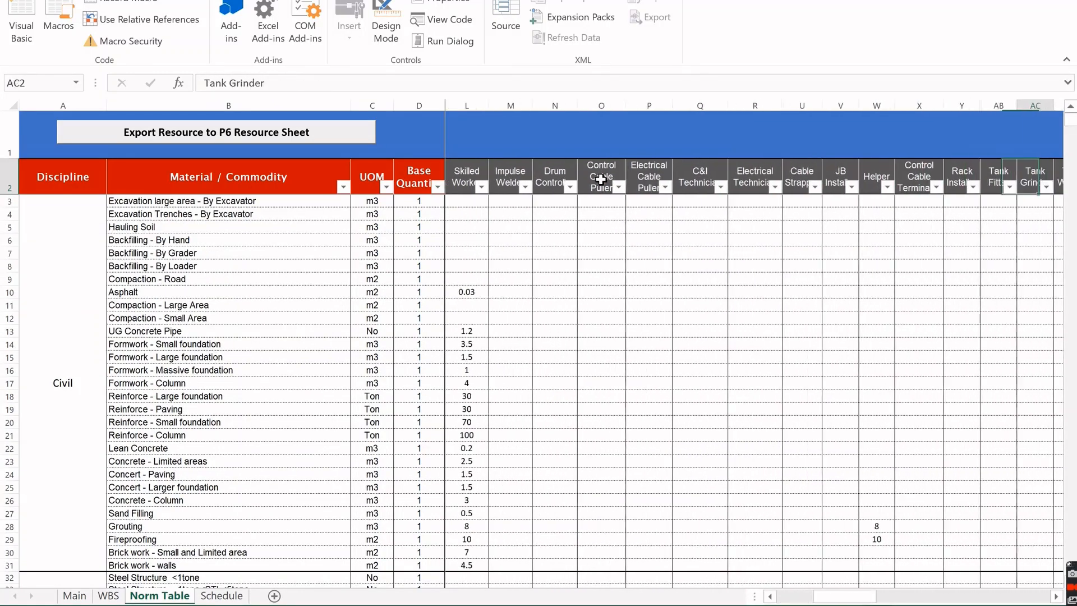
pyautogui.press('Right')
pyautogui.press('Right')
pyautogui.press('Right')
pyautogui.press('Right')
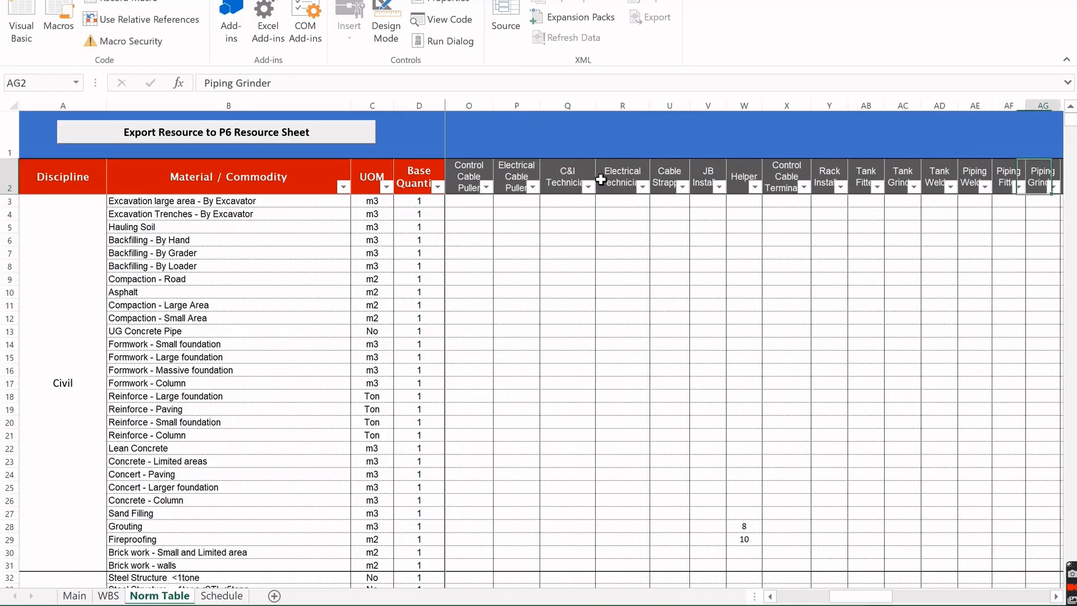
pyautogui.press('Right')
pyautogui.press('Right')
pyautogui.press('Right')
pyautogui.press('Right')
pyautogui.press('Right')
pyautogui.press('Right')
pyautogui.press('Right')
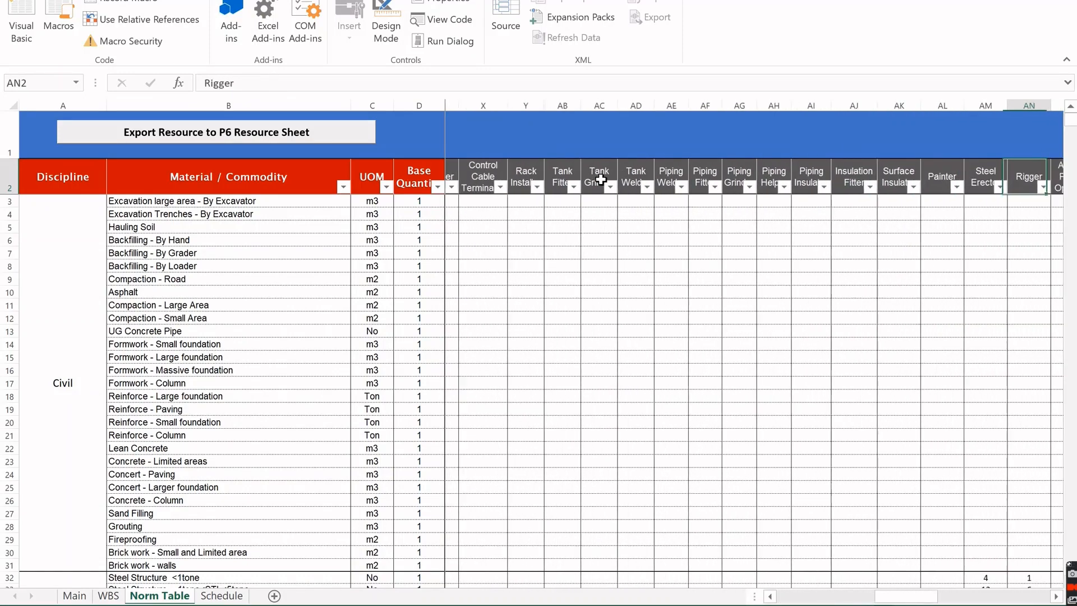
pyautogui.press('Right')
pyautogui.press('Right')
pyautogui.press('Right')
pyautogui.press('Right')
pyautogui.press('Right')
pyautogui.press('Right')
pyautogui.press('Right')
pyautogui.press('Right')
pyautogui.press('Right')
pyautogui.press('Right')
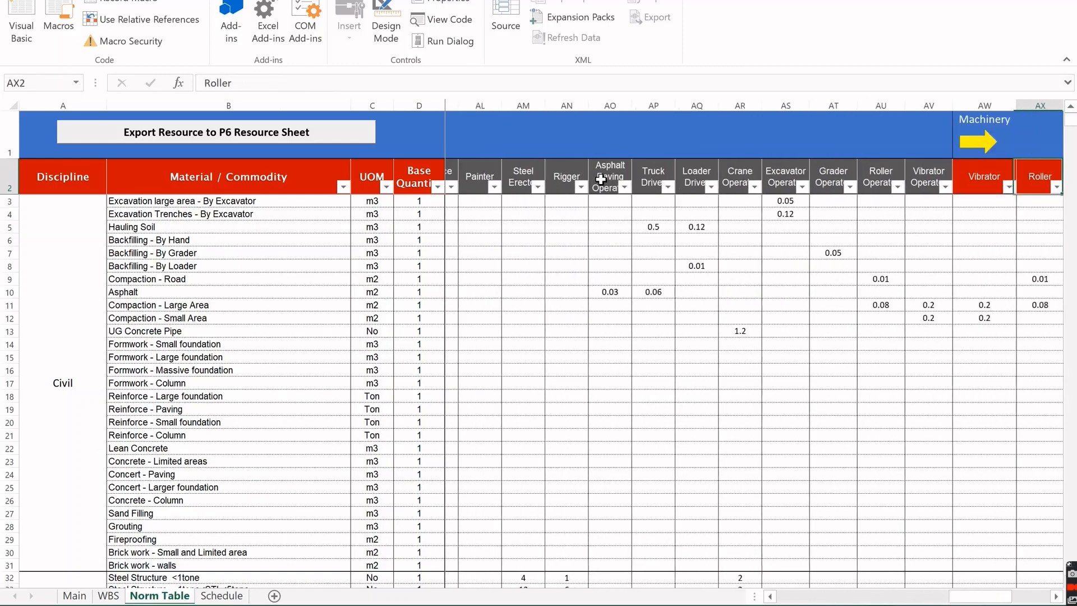
# Step: Go through the Machinery column headings of the Norm Table, from Vibrator to Asphalt Paving Truck
pyautogui.press('Left')
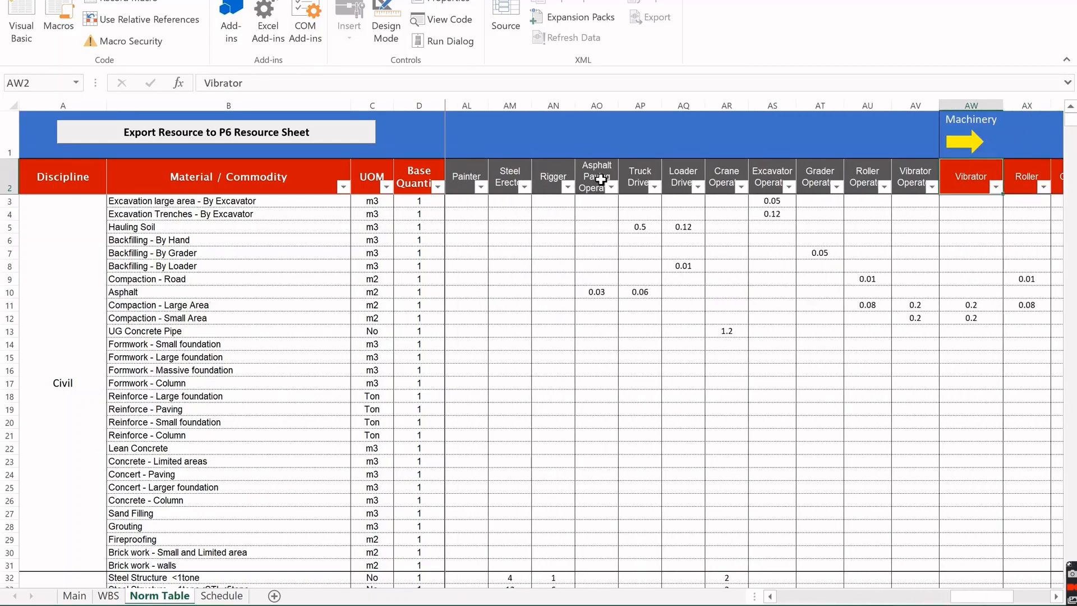
pyautogui.press('Right')
pyautogui.press('Right')
pyautogui.press('Right')
pyautogui.press('Right')
pyautogui.press('Right')
pyautogui.press('Right')
pyautogui.press('Right')
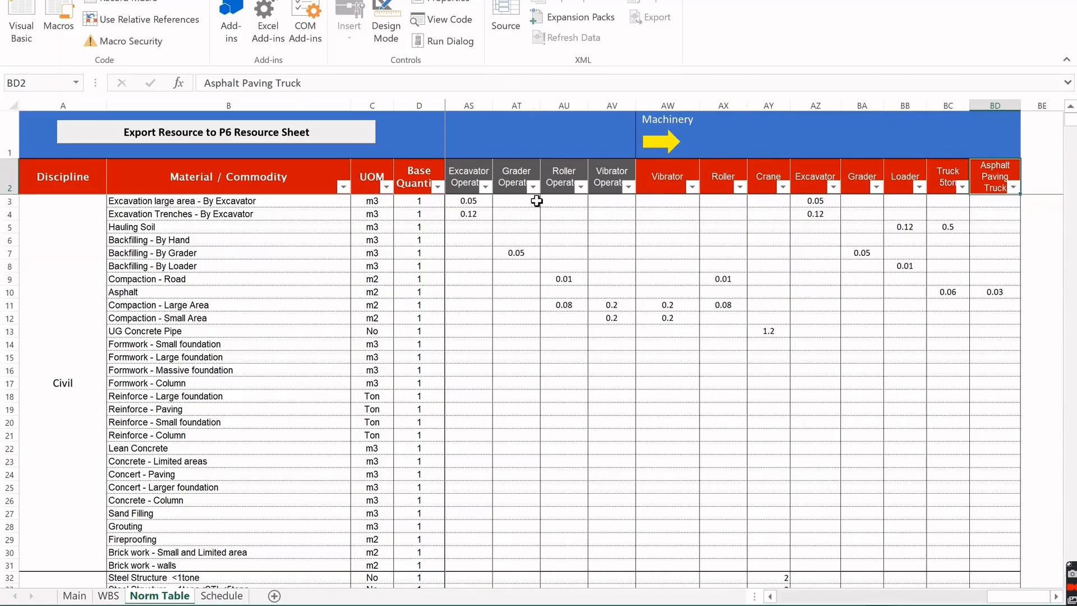
# Step: Return to the labour columns and review the Skilled Worker norm hours for the Civil, Steel Structure and Piping materials
pyautogui.click(785, 597)
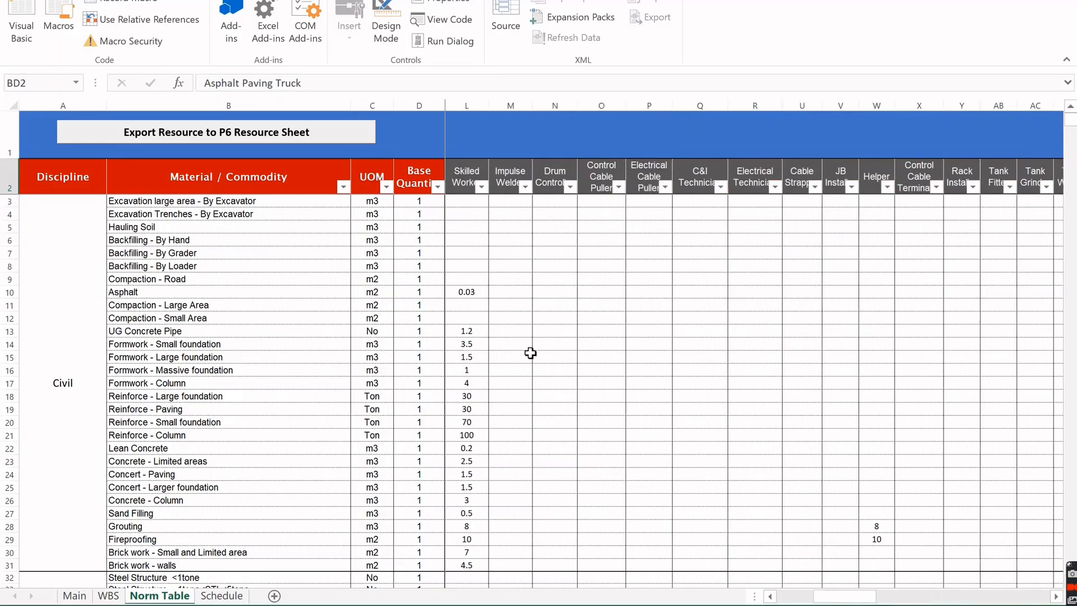
pyautogui.click(461, 304)
pyautogui.scroll(-5, 484, 352)
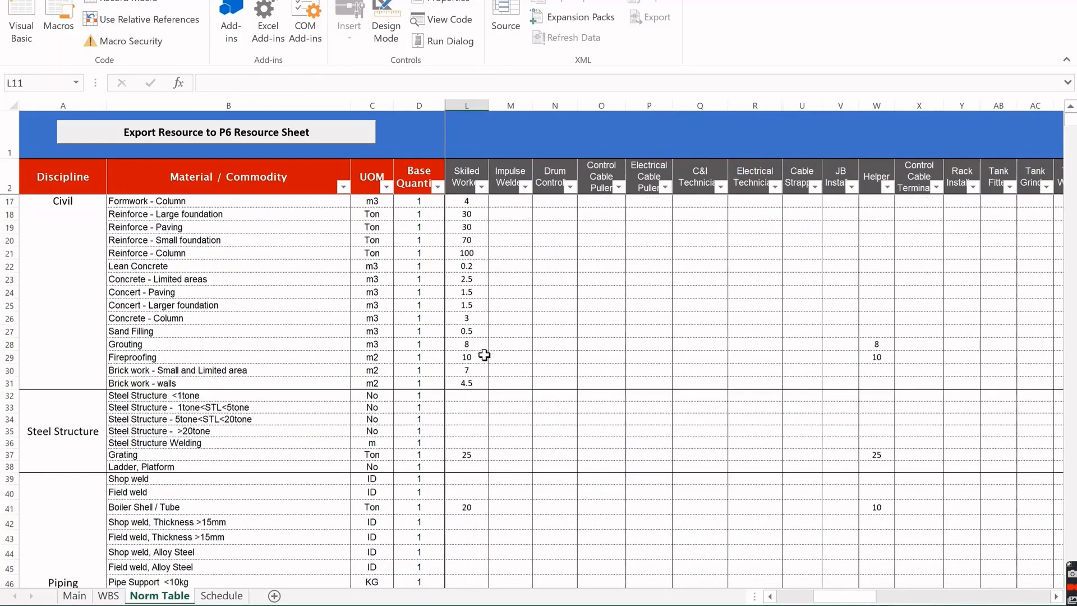
pyautogui.click(479, 356)
pyautogui.scroll(-2, 480, 355)
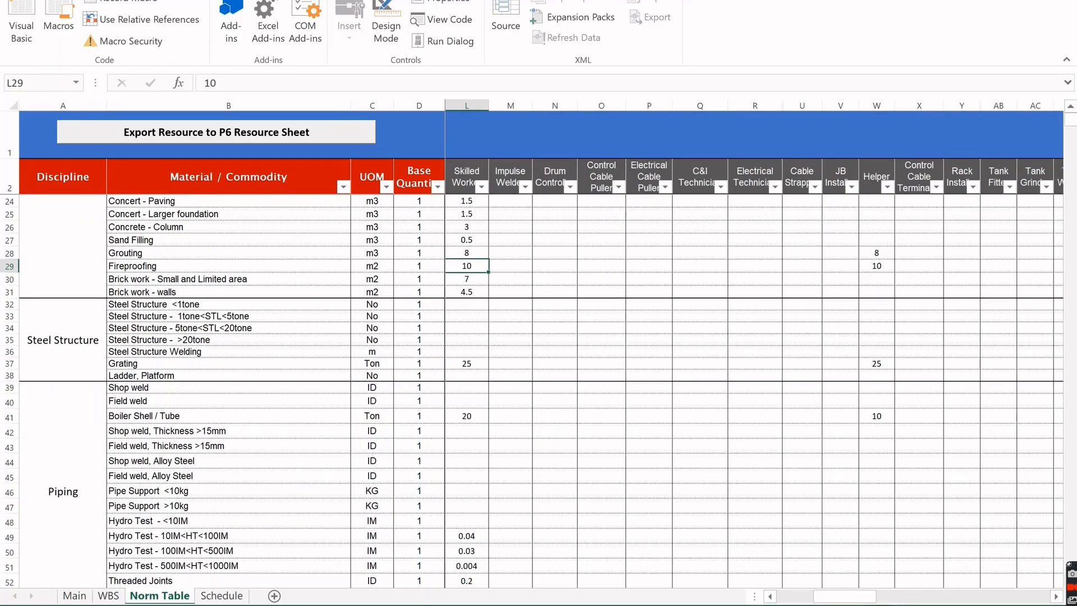
pyautogui.hscroll(-2, 628, 226)
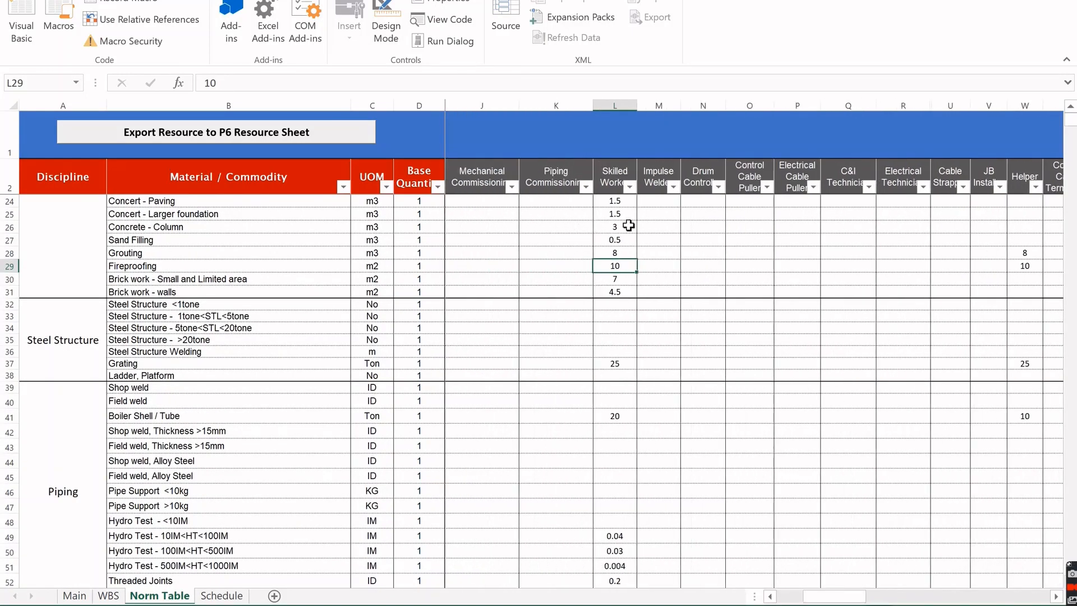
# Step: Review the Skilled Worker norm hours down to the Piping hydro test and Mechanical equipment rows of the Norm Table
pyautogui.click(624, 214)
pyautogui.scroll(-5, 628, 409)
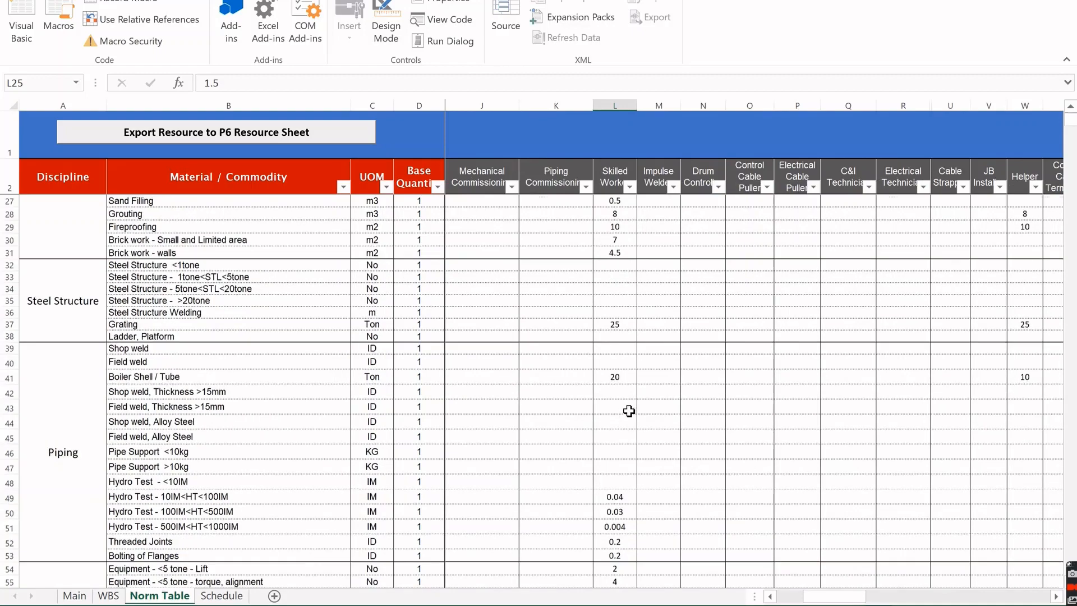
pyautogui.click(617, 363)
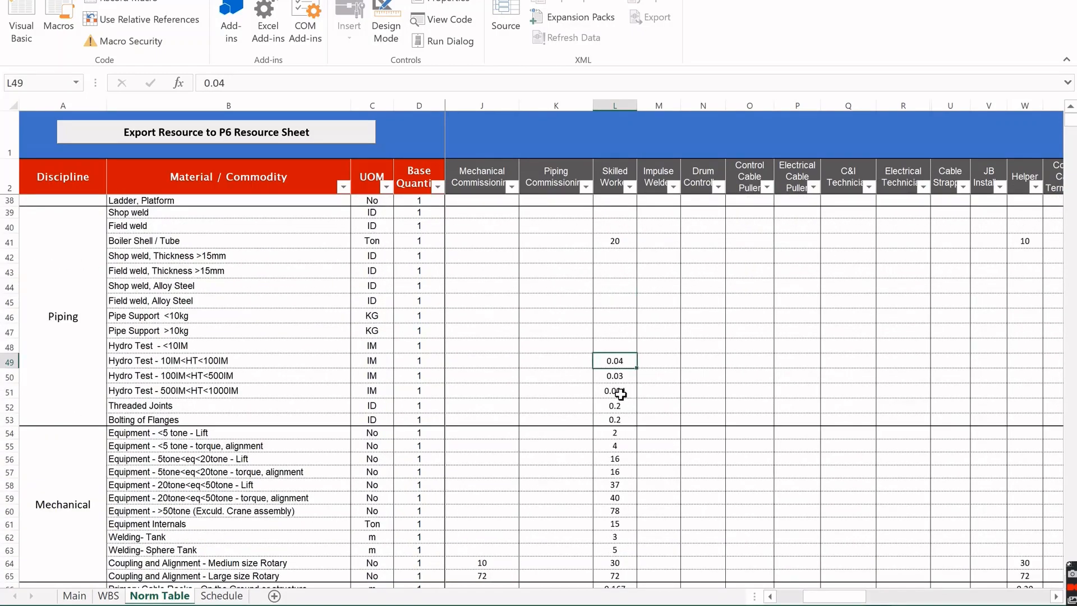
pyautogui.click(228, 360)
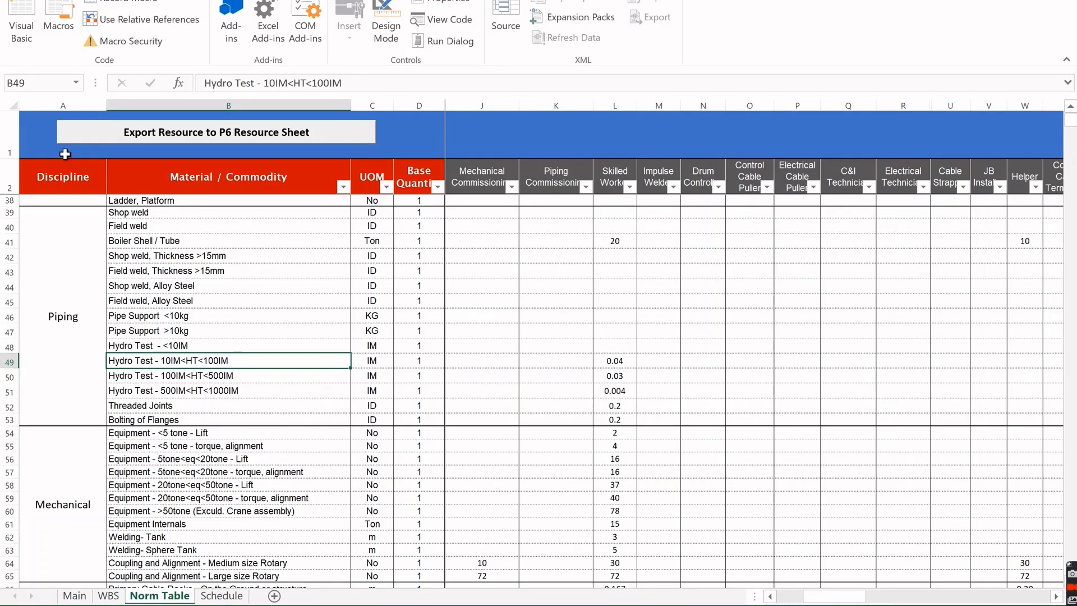
# Step: Export the Norm Table's resources to the P6 resource sheet and switch to Primavera P6 Professional
pyautogui.click(139, 139)
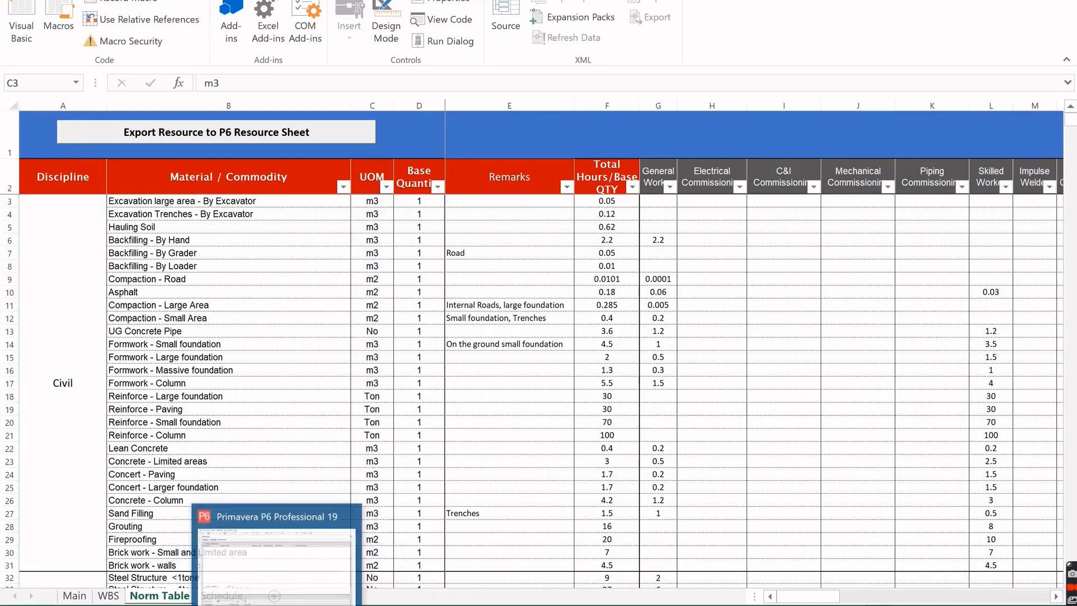
pyautogui.click(274, 605)
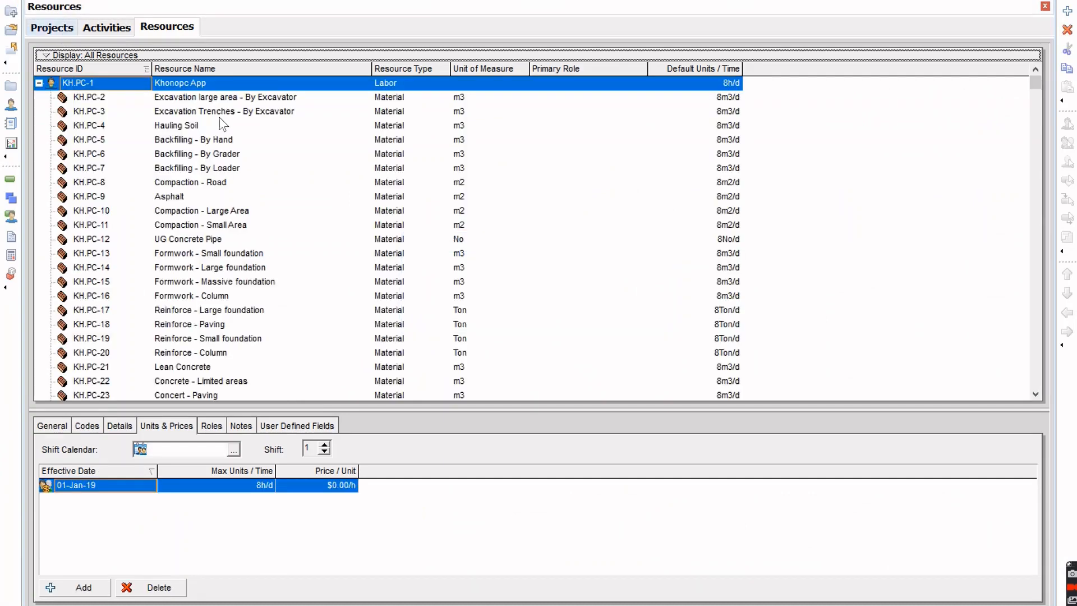
# Step: Go through the material resources under Khonopc App, checking their names, resource types and units of measure
pyautogui.click(196, 155)
pyautogui.scroll(-10, 221, 197)
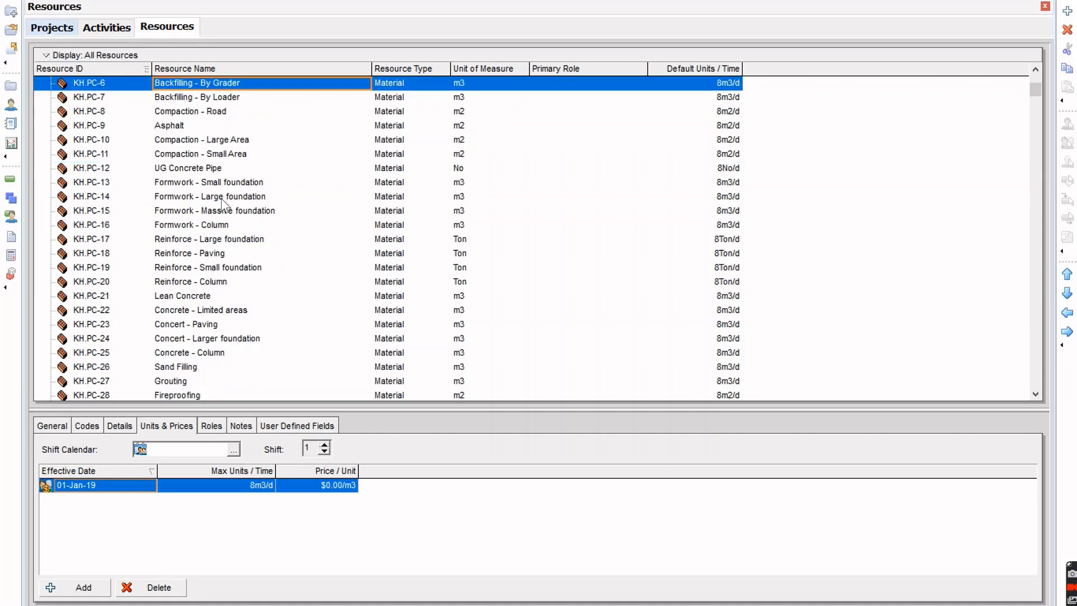
pyautogui.scroll(-4, 230, 194)
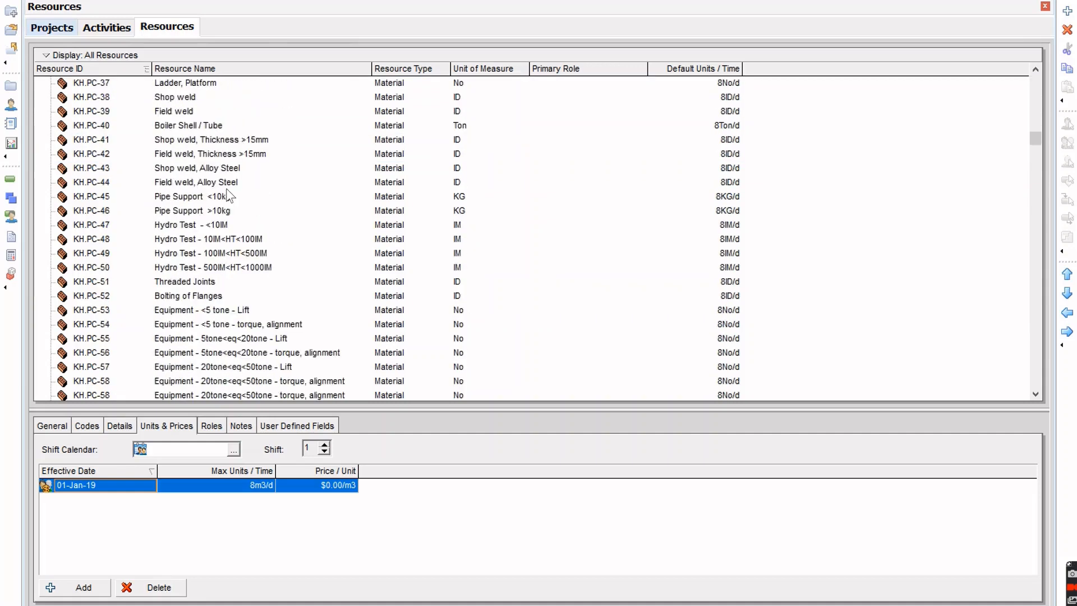
pyautogui.click(228, 195)
pyautogui.scroll(-3, 230, 193)
pyautogui.click(384, 183)
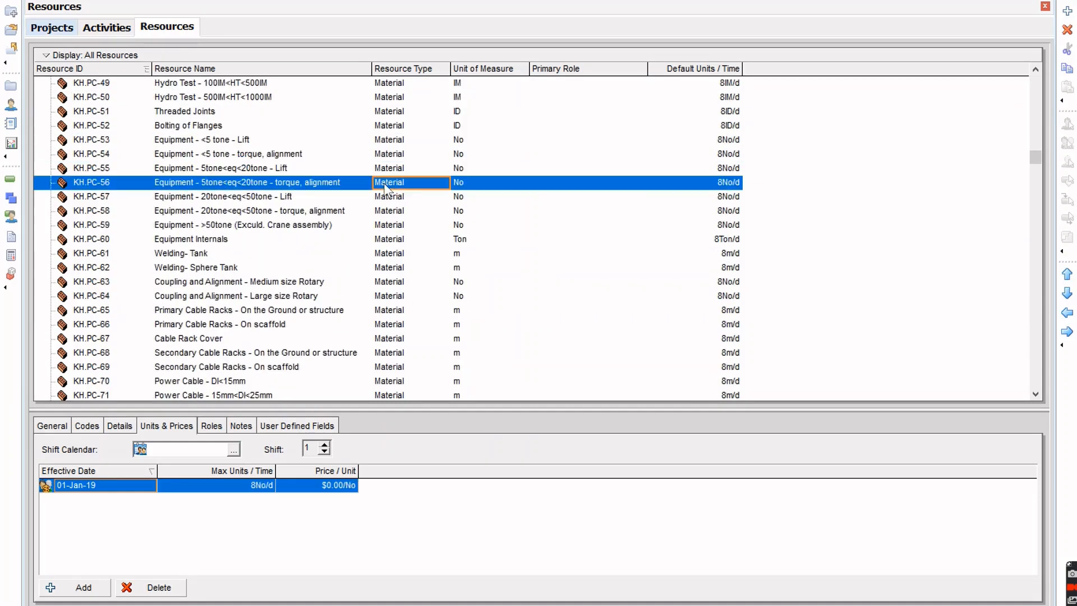
pyautogui.click(470, 197)
pyautogui.scroll(-20, 147, 289)
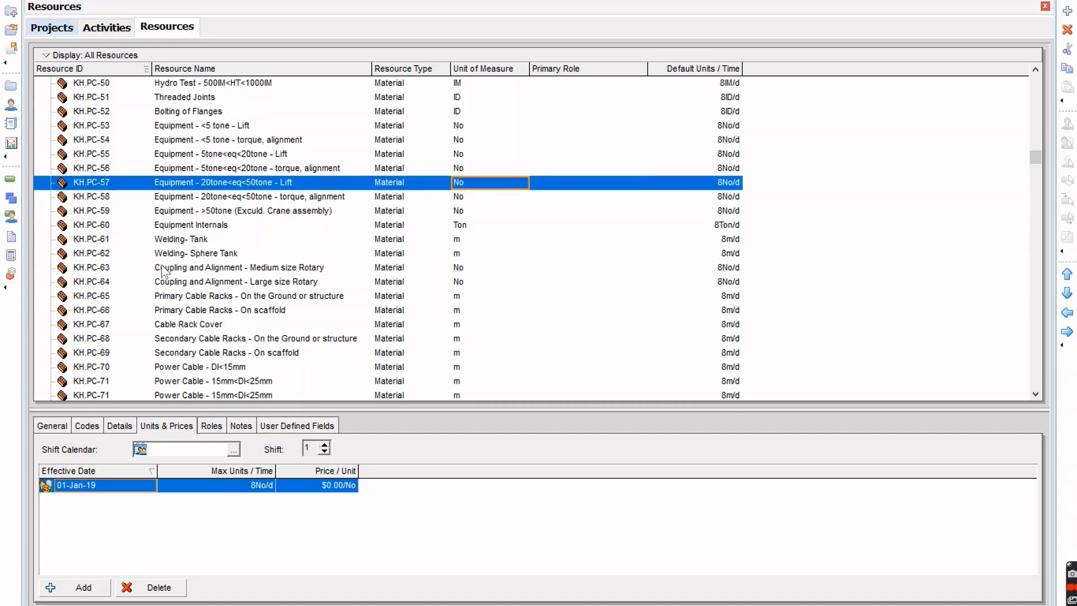
pyautogui.scroll(-7, 171, 229)
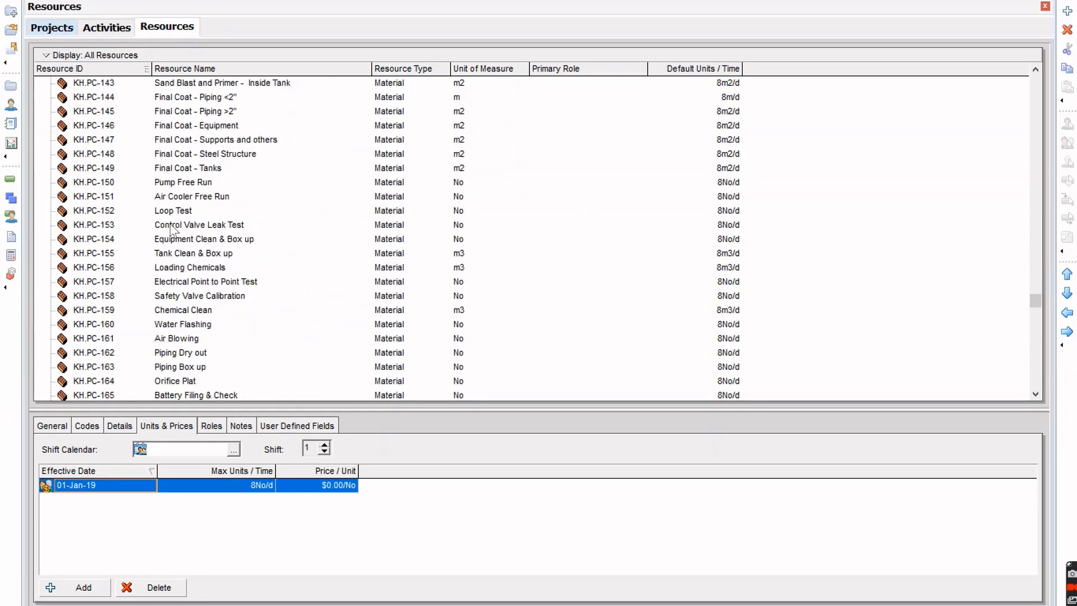
# Step: Examine the labour resources from General Worker to Vibrator Operator and the nonlabour machinery resources starting with Vibrator
pyautogui.click(171, 226)
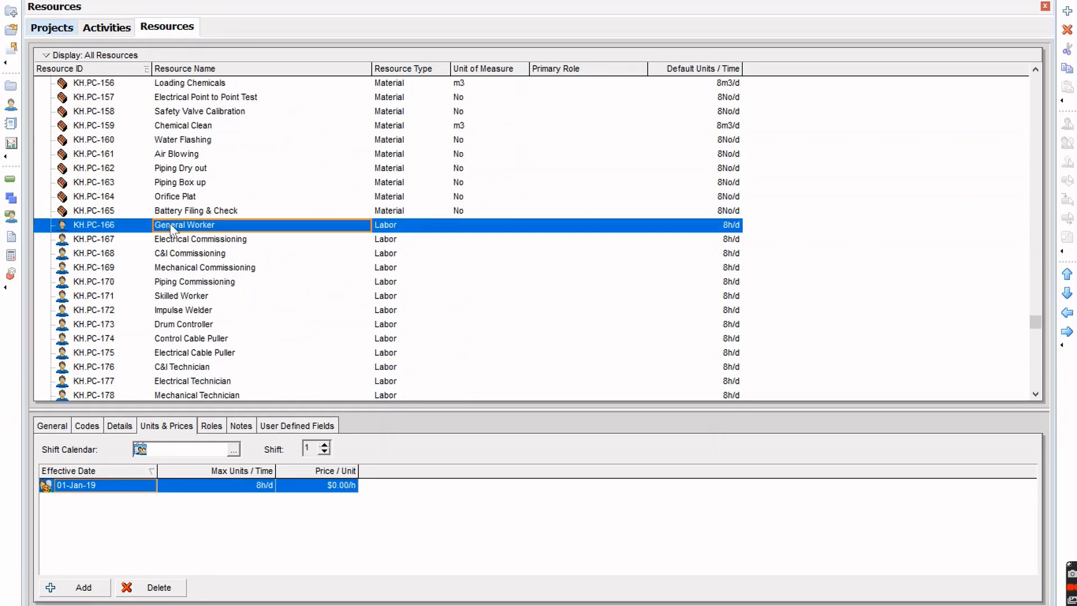
pyautogui.scroll(-1, 185, 275)
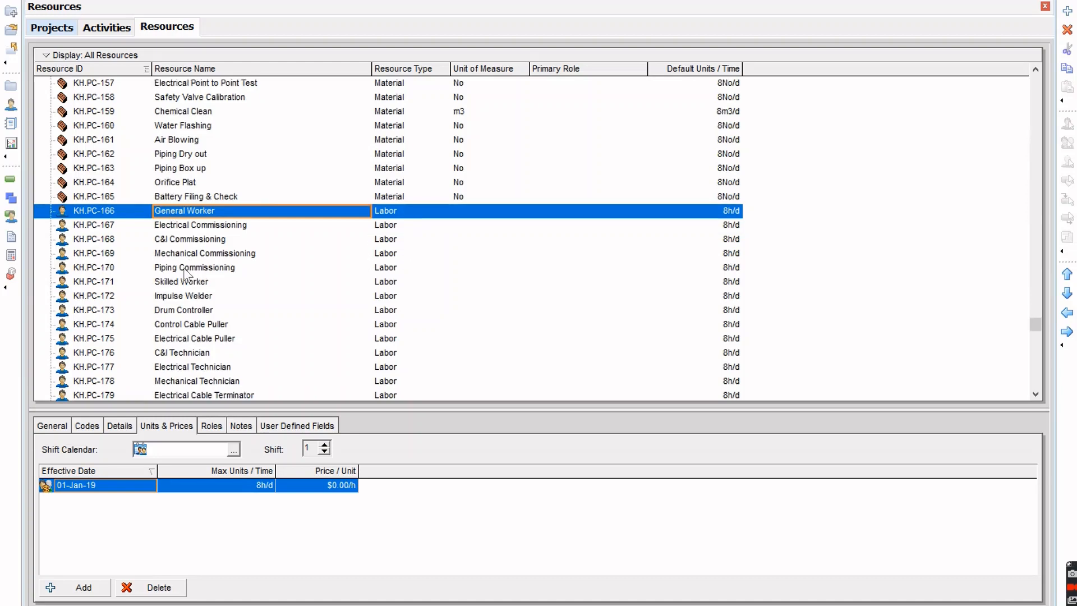
pyautogui.scroll(-11, 188, 272)
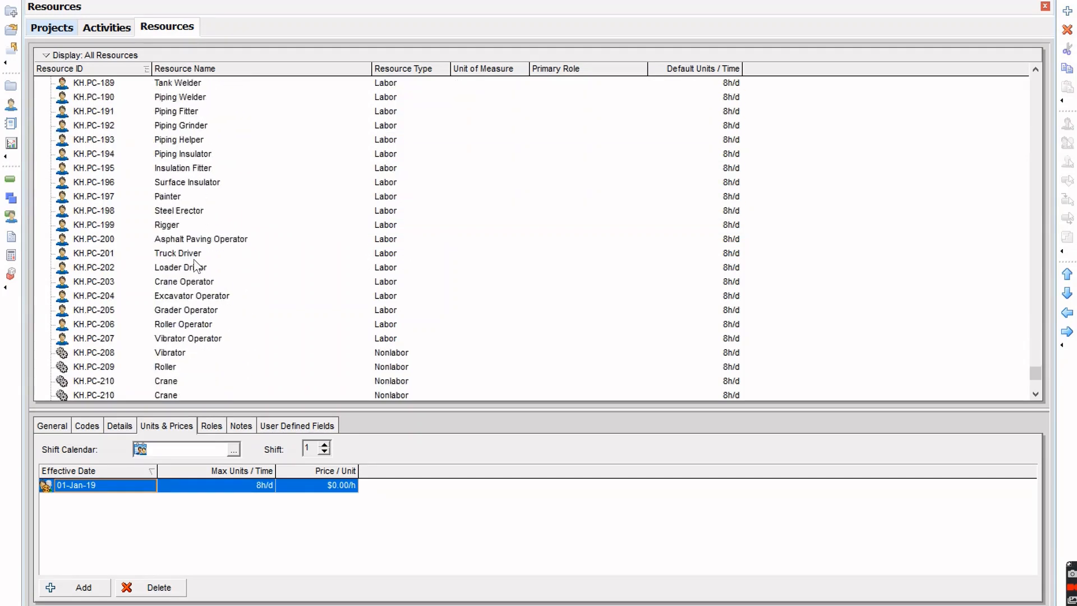
pyautogui.scroll(-2, 195, 265)
pyautogui.click(167, 271)
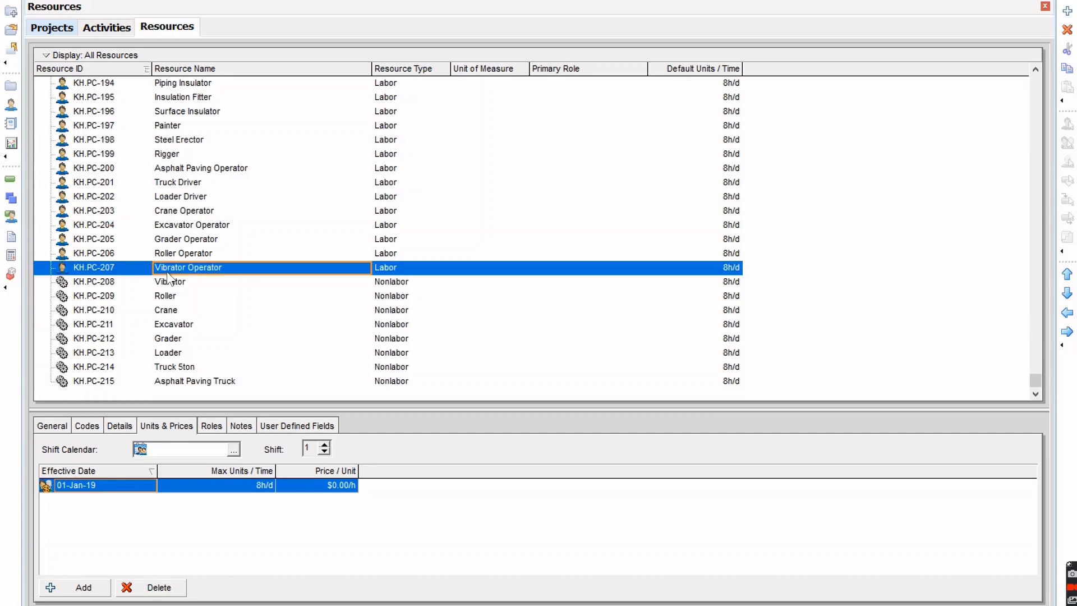
pyautogui.click(180, 283)
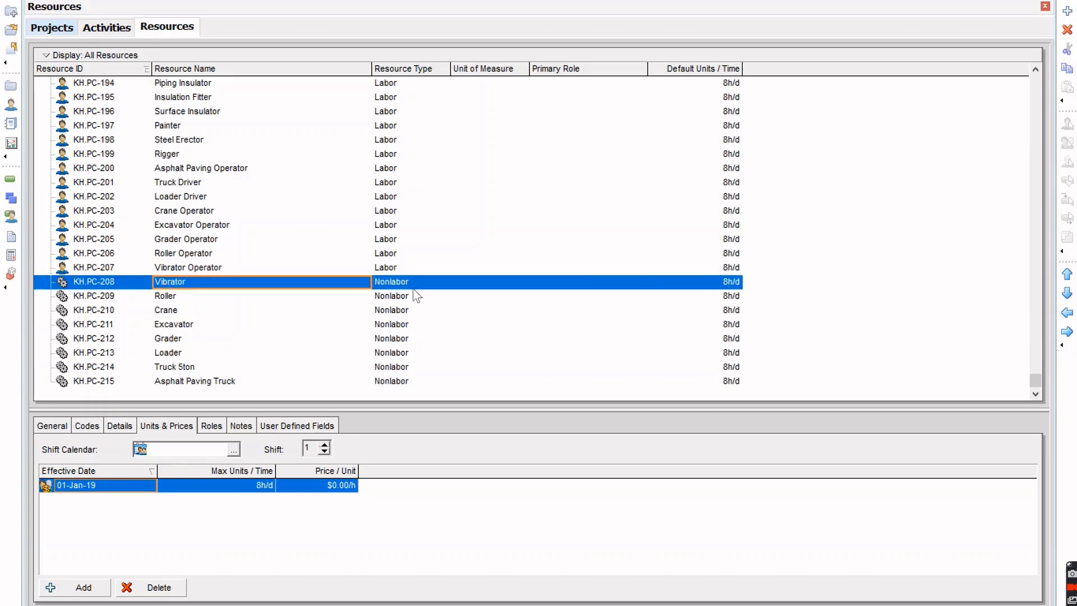
# Step: Add a new activity under Steel Structure Installation and assign all resources in the dictionary to it
pyautogui.click(100, 28)
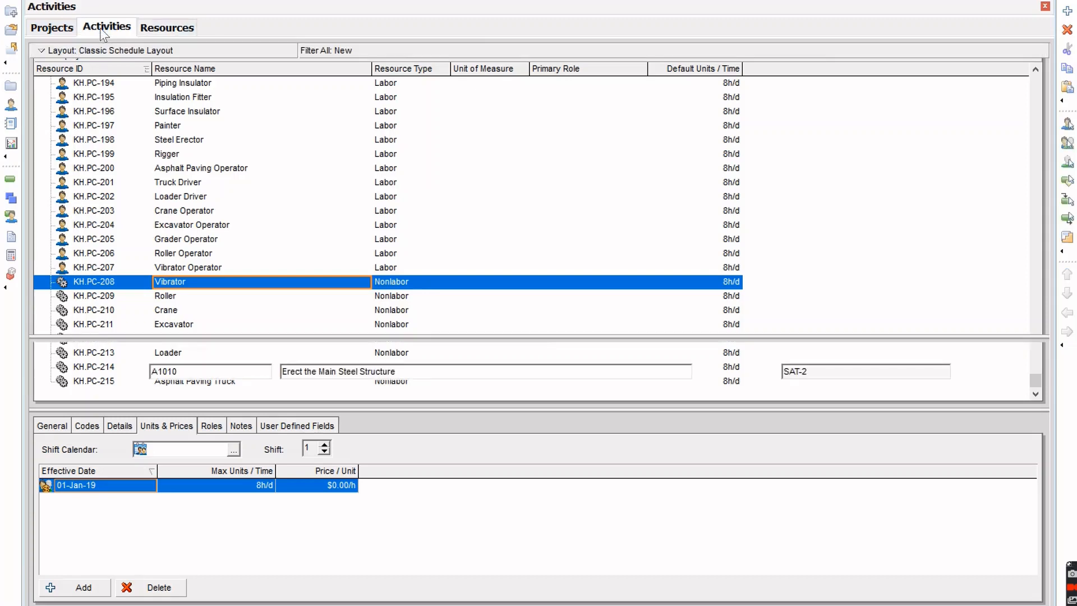
pyautogui.click(1068, 11)
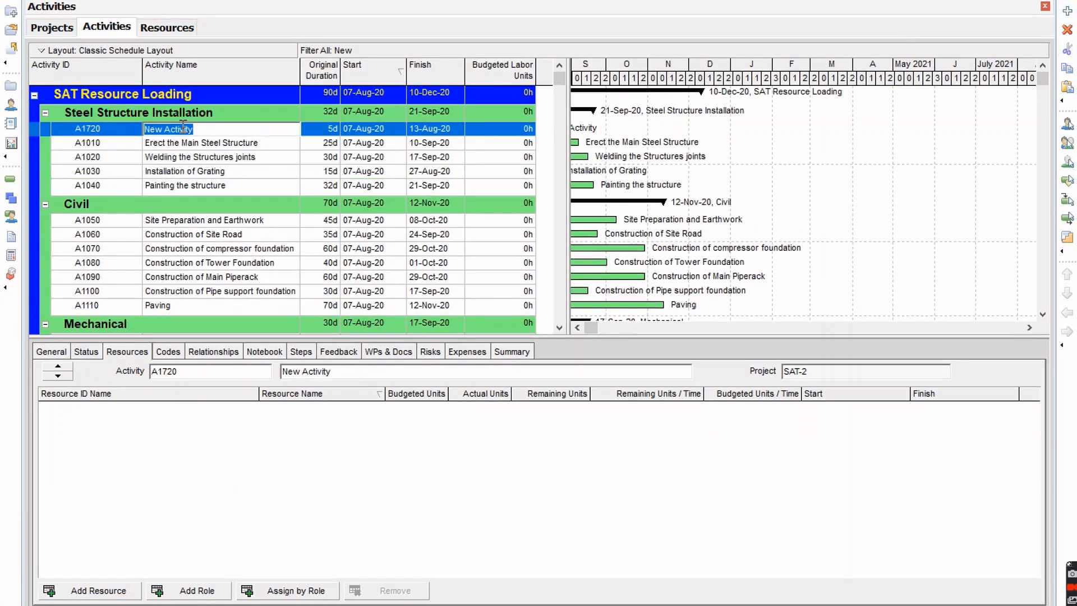
pyautogui.click(99, 590)
pyautogui.click(796, 267)
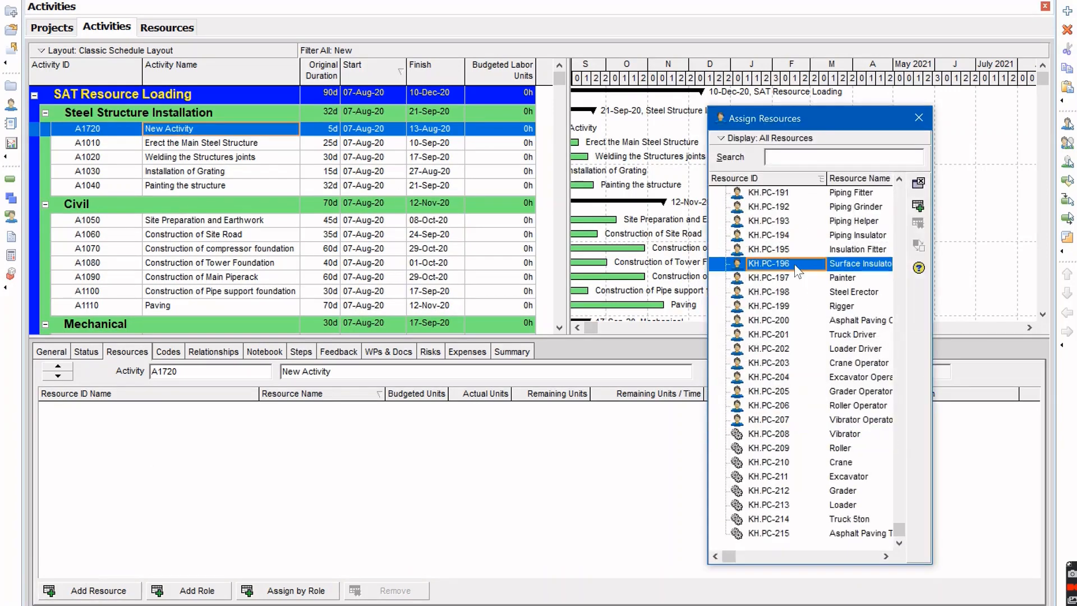
pyautogui.hotkey('ctrl', 'a')
pyautogui.click(918, 206)
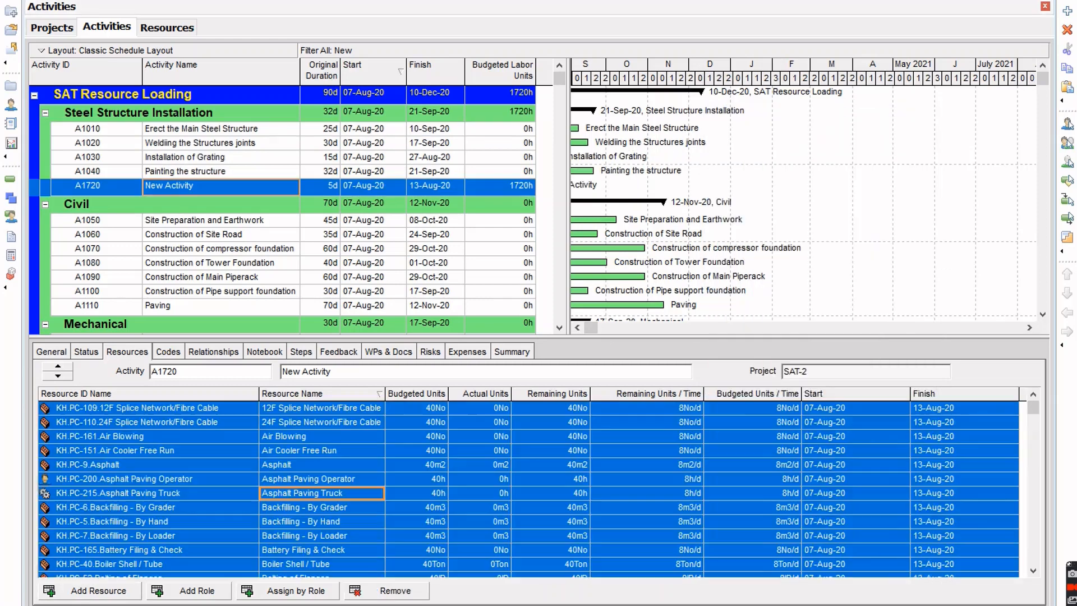
# Step: Switch to the Scheduling Assistance Tool's Main sheet and load the SAT-2 data for resource / cost loading
pyautogui.hotkey('alt', 'f')
pyautogui.click(21, 4)
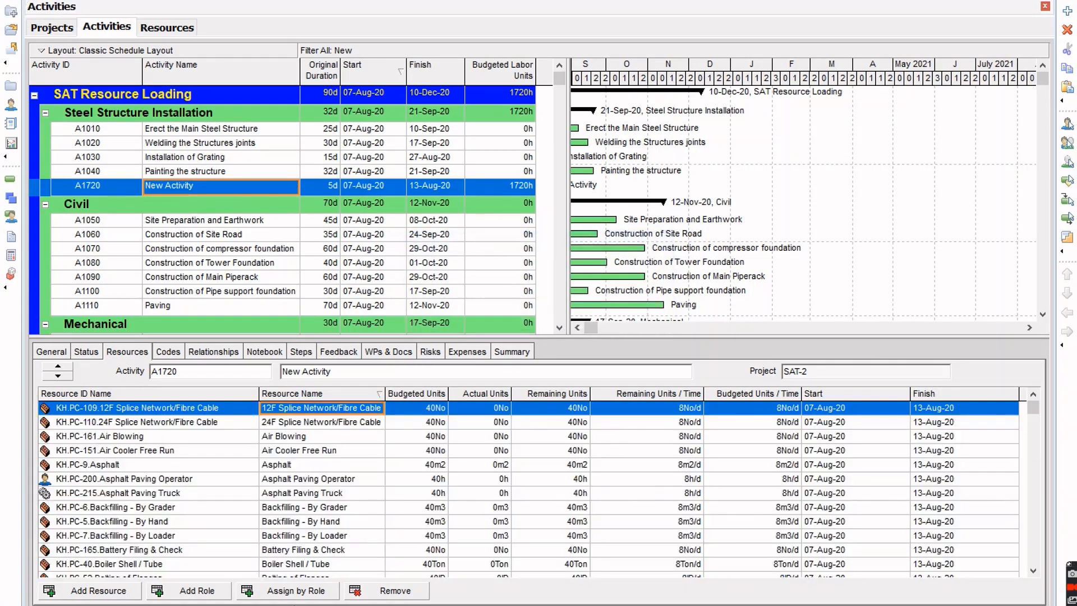
pyautogui.hotkey('alt', 'Tab')
pyautogui.click(70, 597)
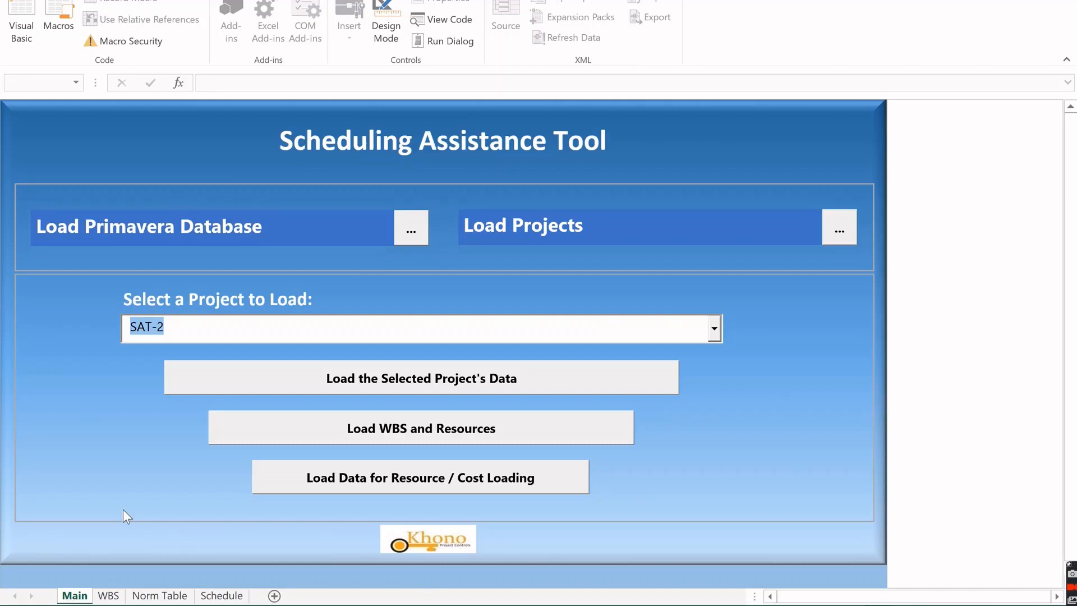
pyautogui.click(333, 481)
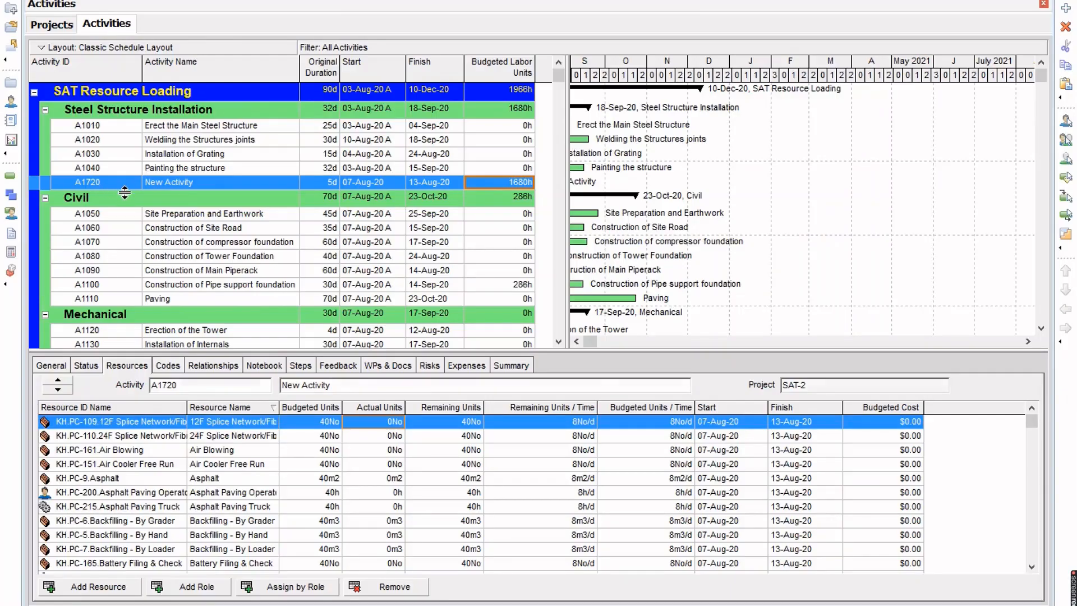
# Step: Select and copy all activity rows of the SAT Resource Loading project in Primavera P6
pyautogui.hotkey('ctrl', 'a')
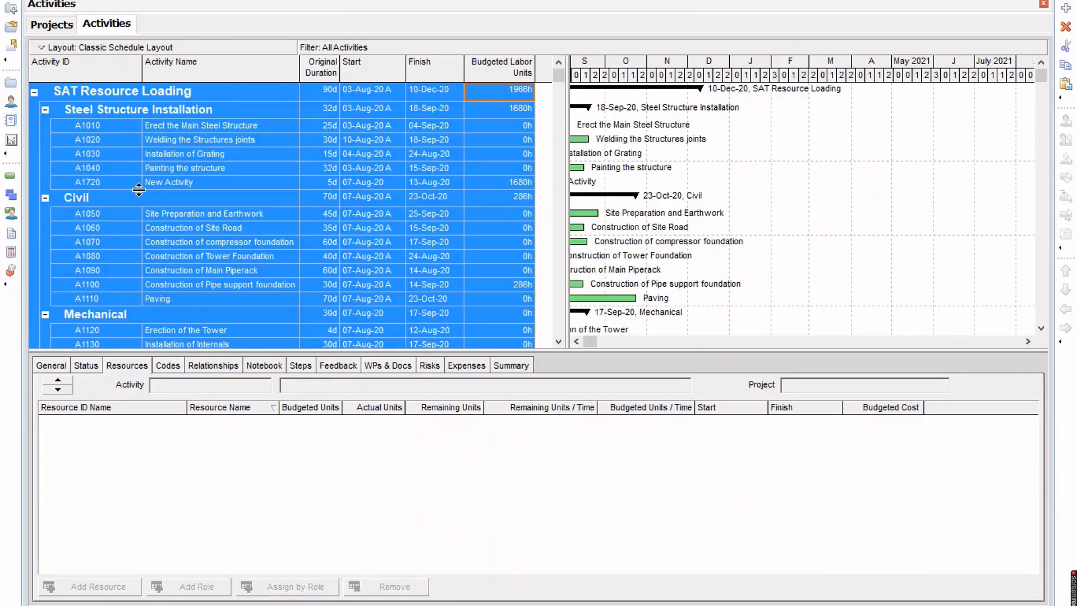
pyautogui.rightClick(163, 182)
pyautogui.click(190, 230)
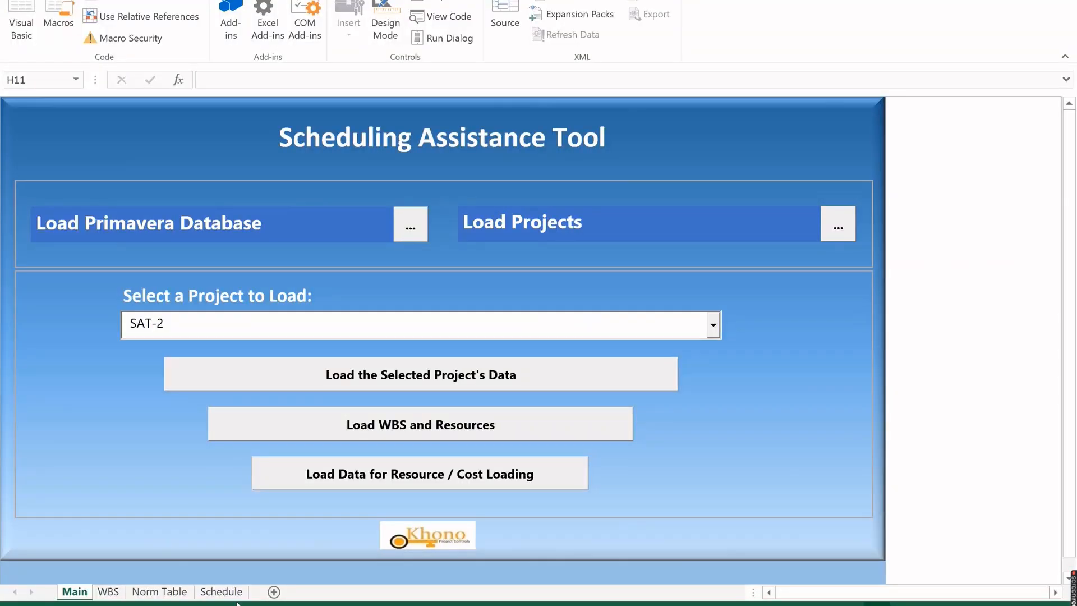
# Step: Clean up the Schedule sheet in Excel and paste the copied P6 activities beneath its column headings
pyautogui.click(224, 595)
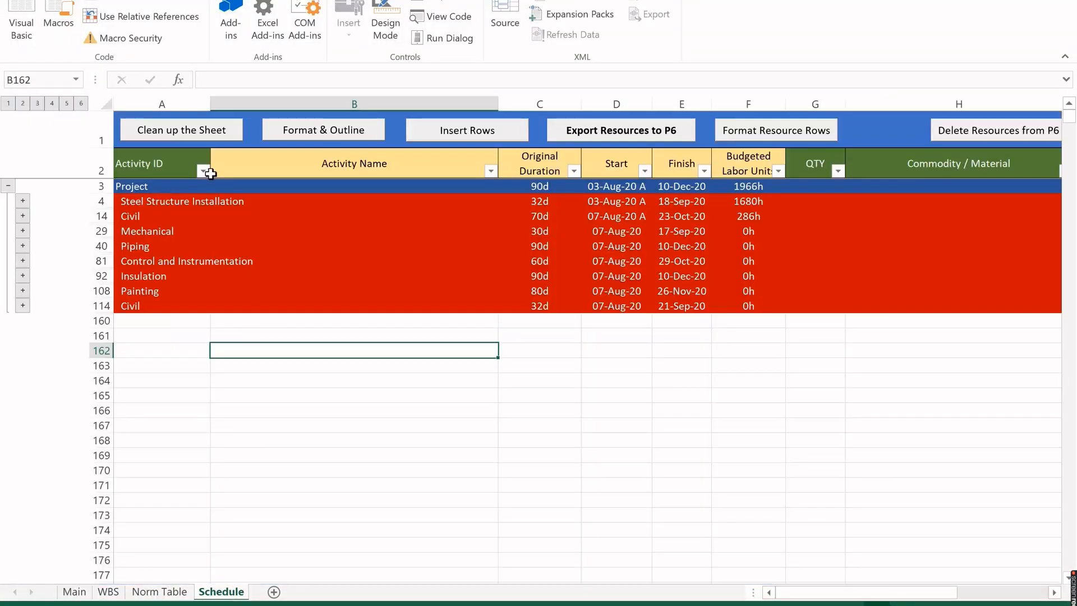
pyautogui.click(200, 145)
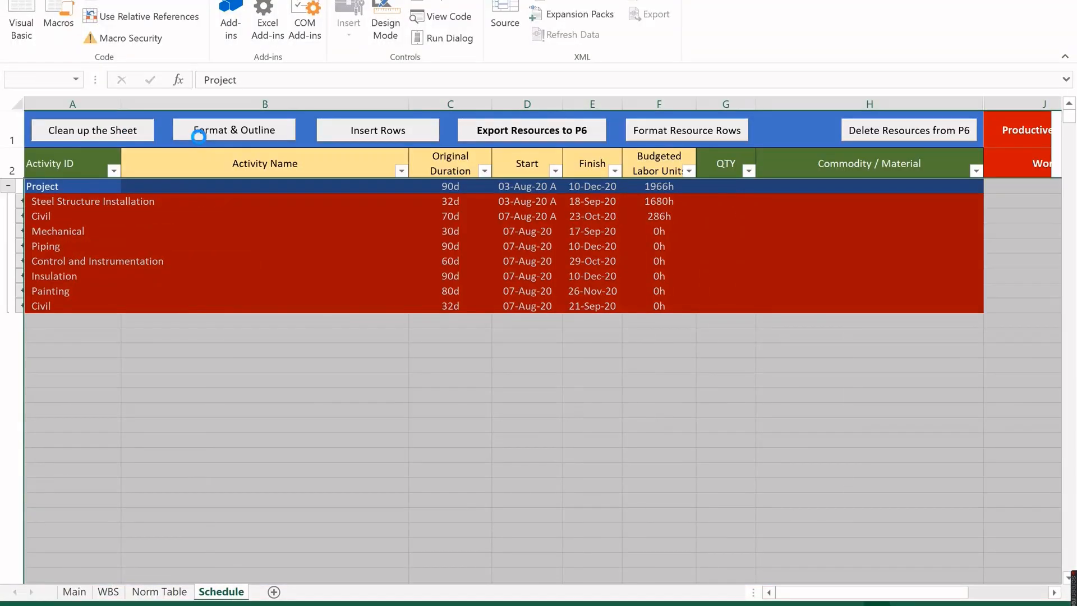
pyautogui.click(51, 165)
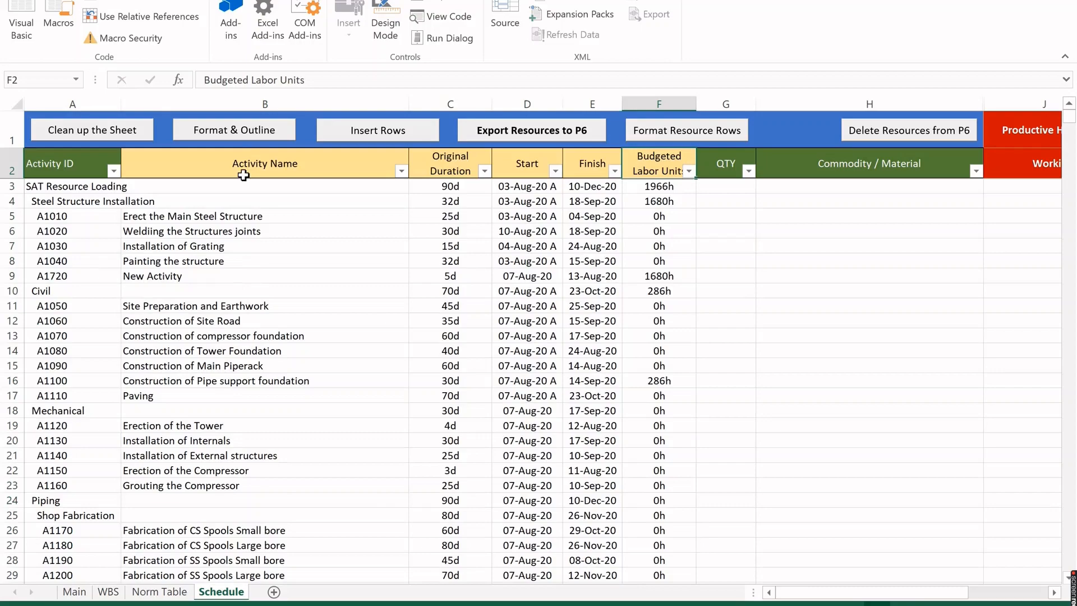
# Step: Format and outline the pasted schedule by WBS level, and check the grouping by collapsing and expanding its outline levels
pyautogui.click(233, 130)
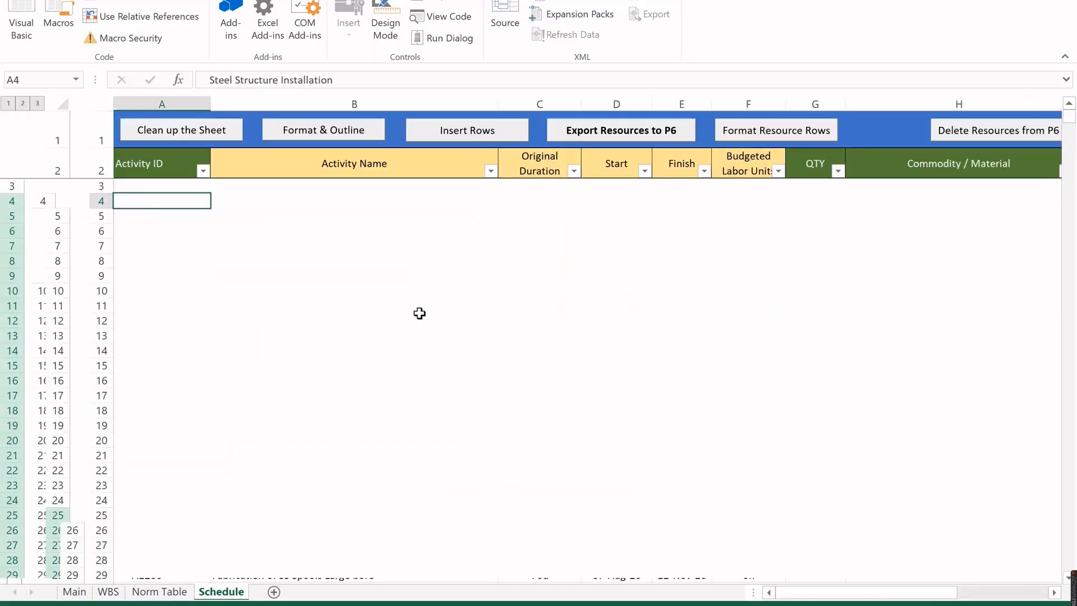
pyautogui.click(232, 219)
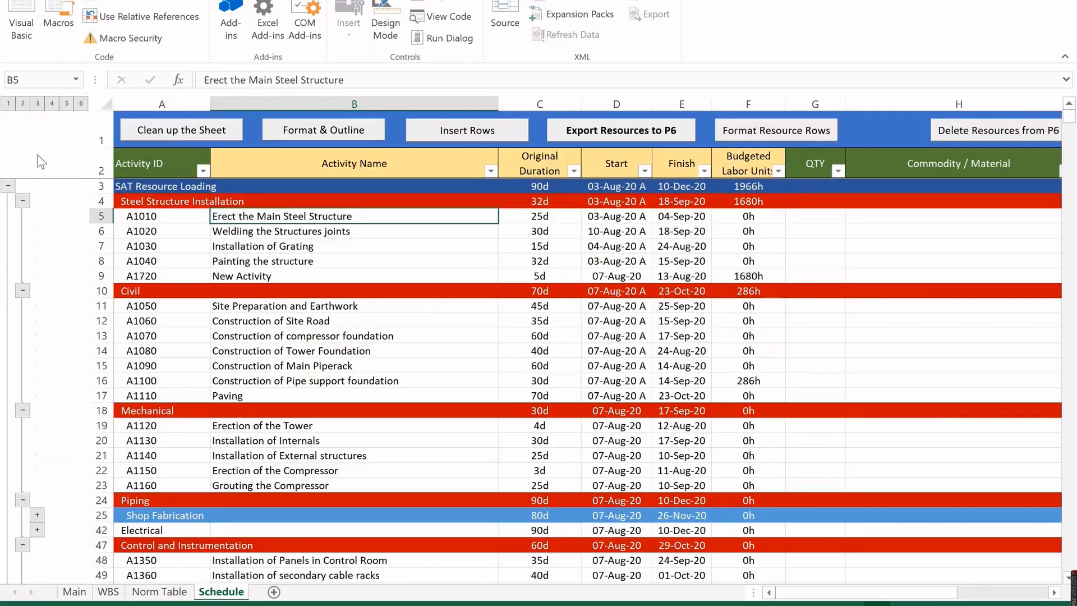
pyautogui.click(23, 104)
pyautogui.click(35, 103)
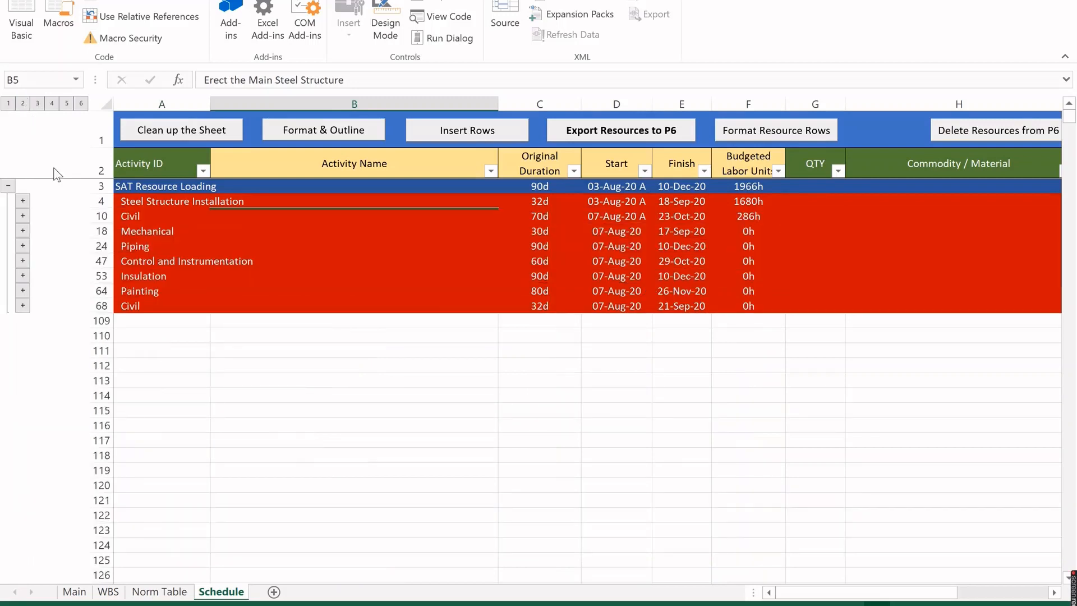
pyautogui.click(313, 233)
pyautogui.click(311, 215)
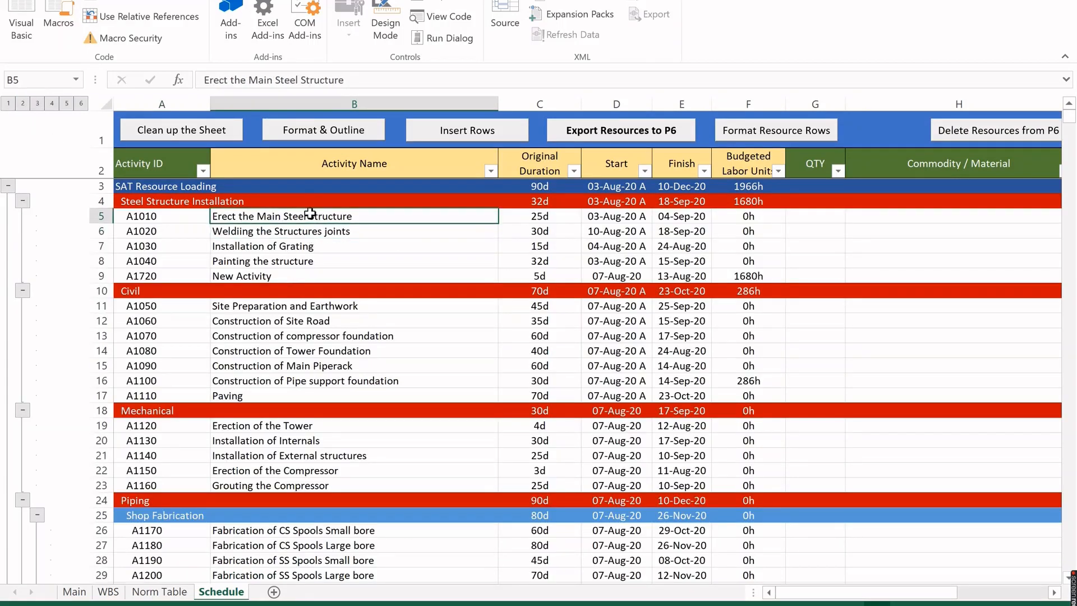
# Step: Insert a blank row between activities A1010 and A1020, and run Insert Rows for the other activities starting from Excel row 7
pyautogui.rightClick(105, 232)
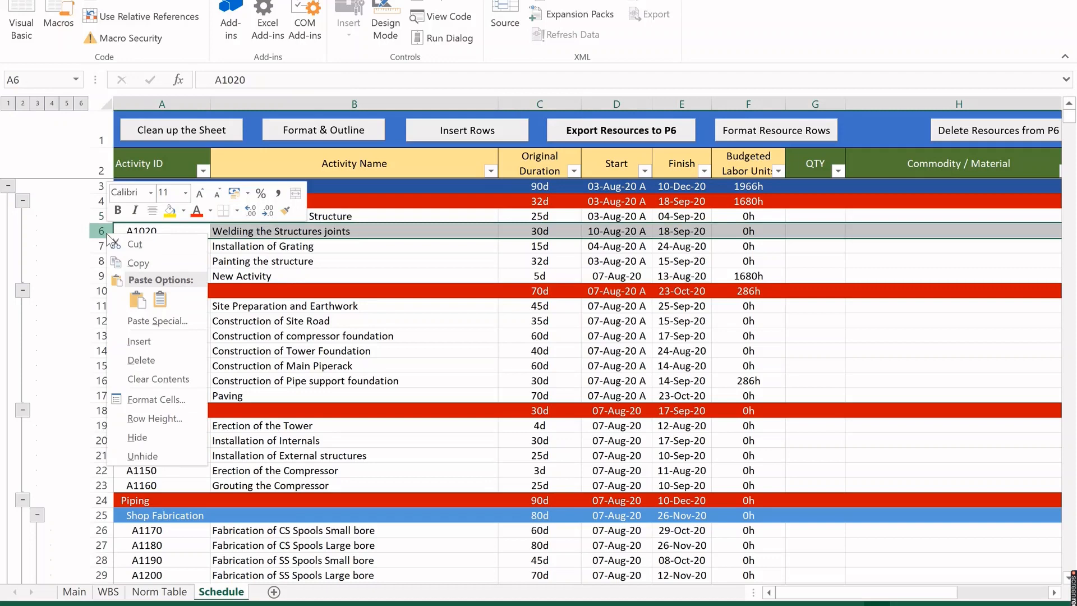
pyautogui.click(144, 343)
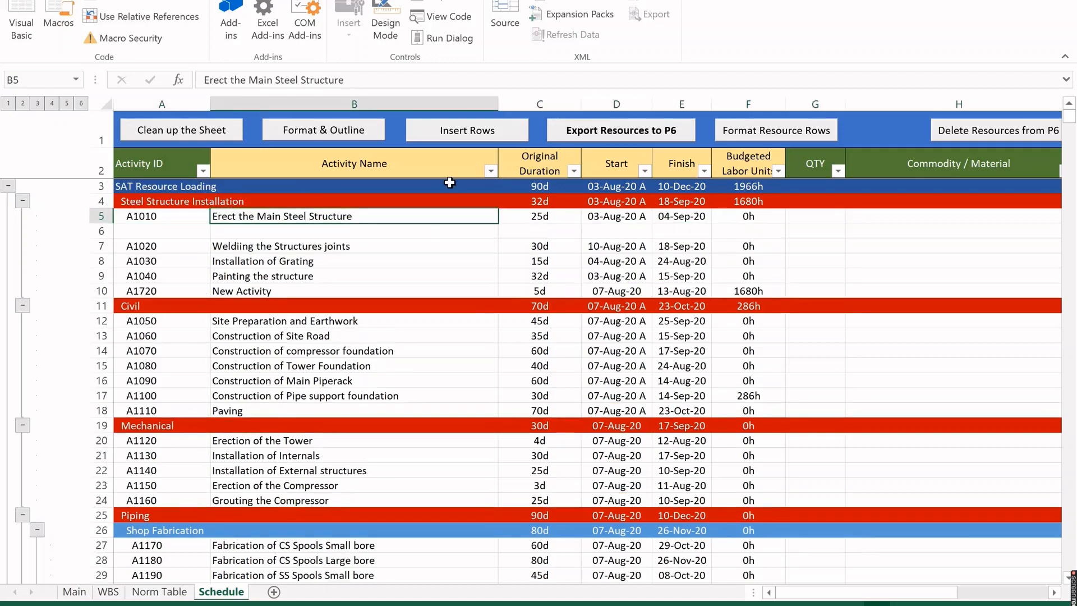
pyautogui.click(451, 140)
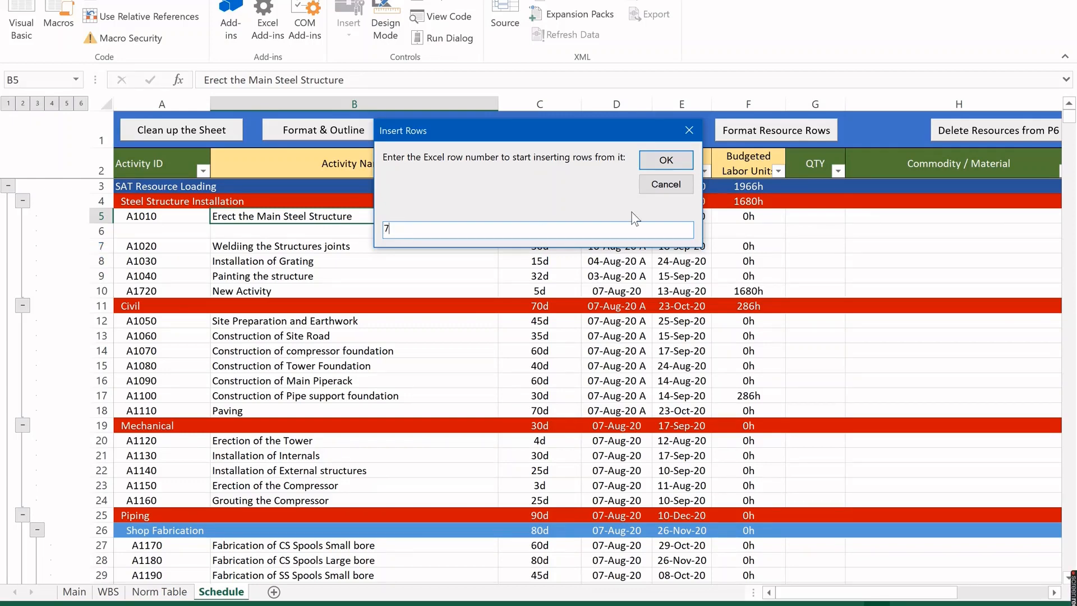
pyautogui.click(666, 161)
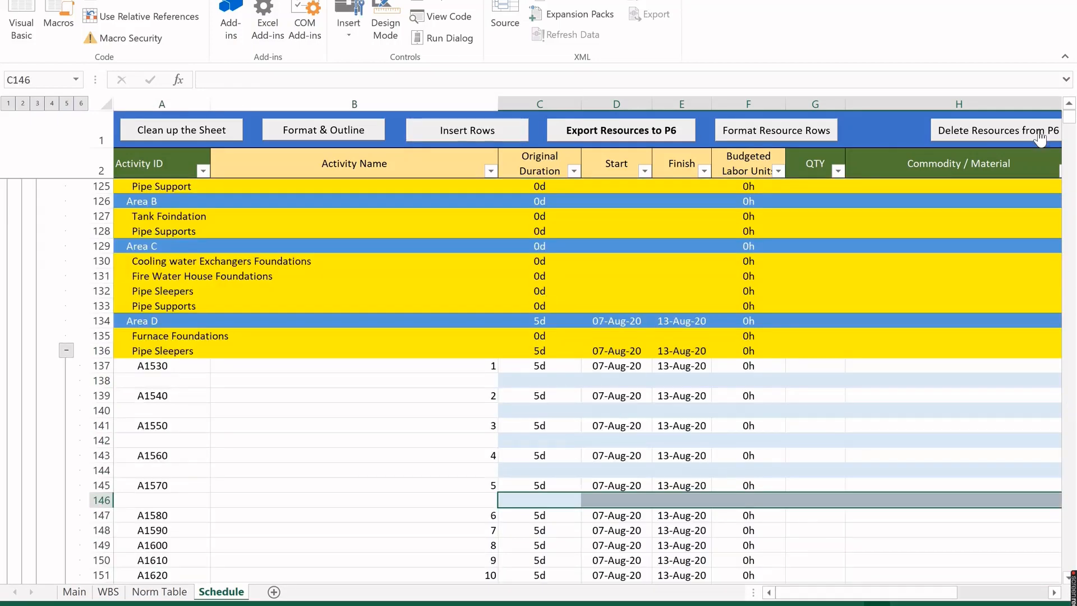
# Step: Enter a quantity of 120 in the blank row under activity A1010, Erect the Main Steel Structure
pyautogui.moveTo(1072, 123); pyautogui.dragTo(1070, 109)
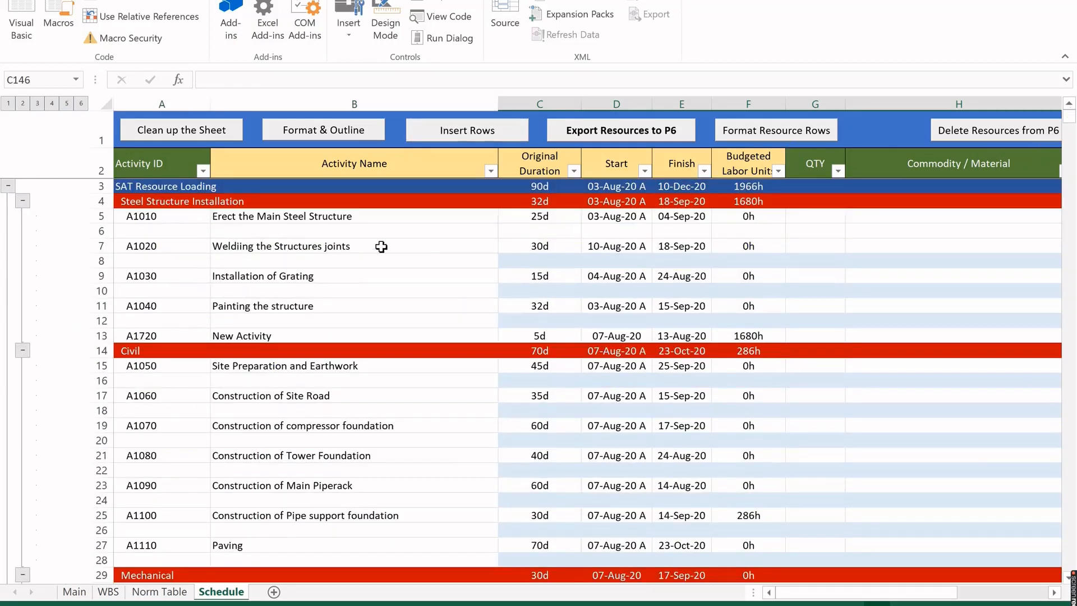
pyautogui.click(144, 201)
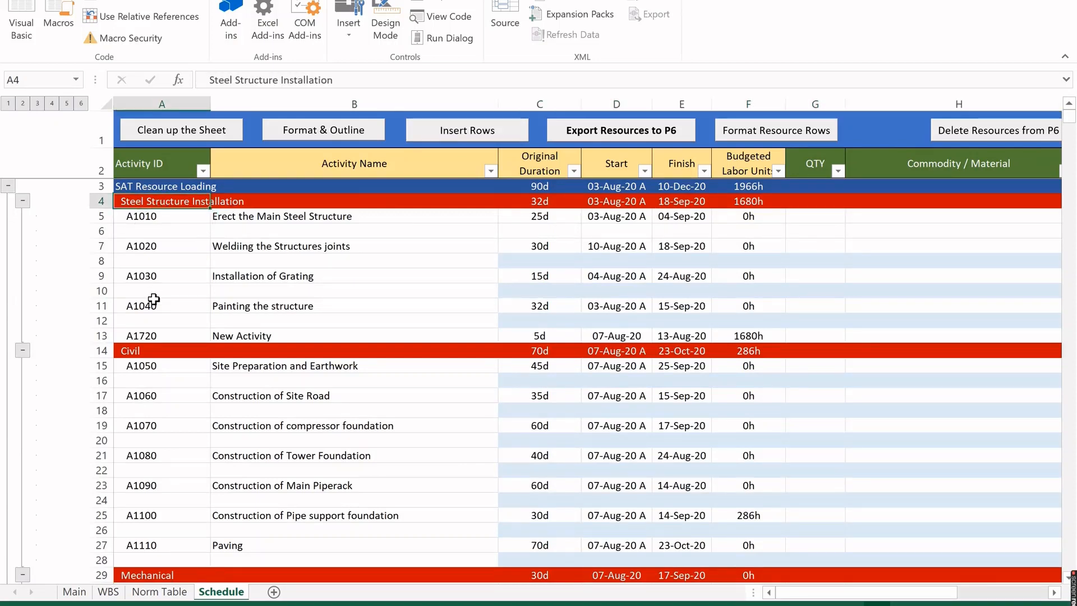
pyautogui.click(137, 351)
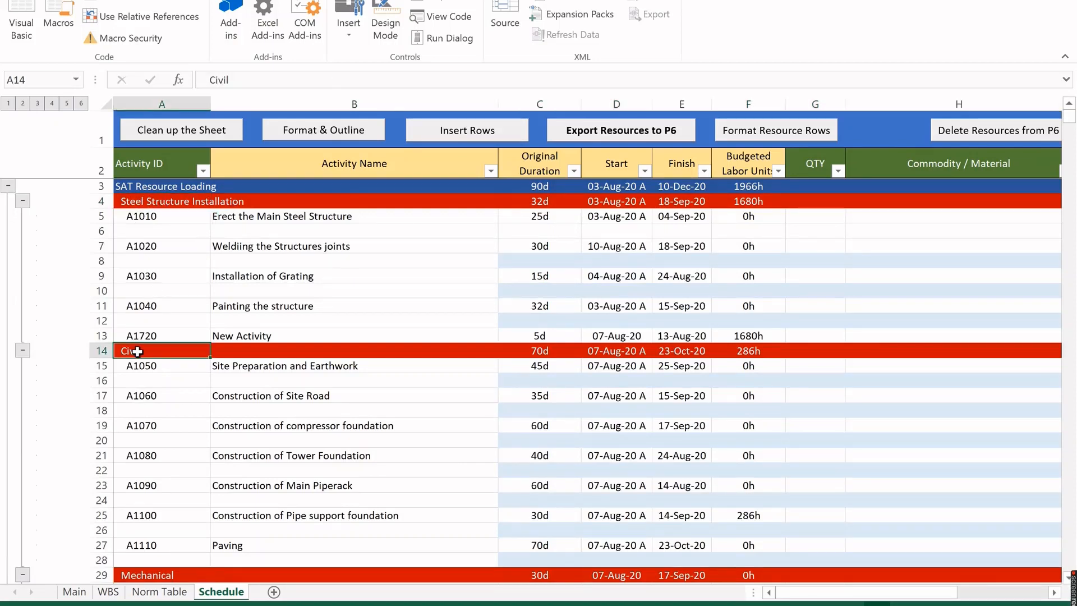
pyautogui.click(247, 335)
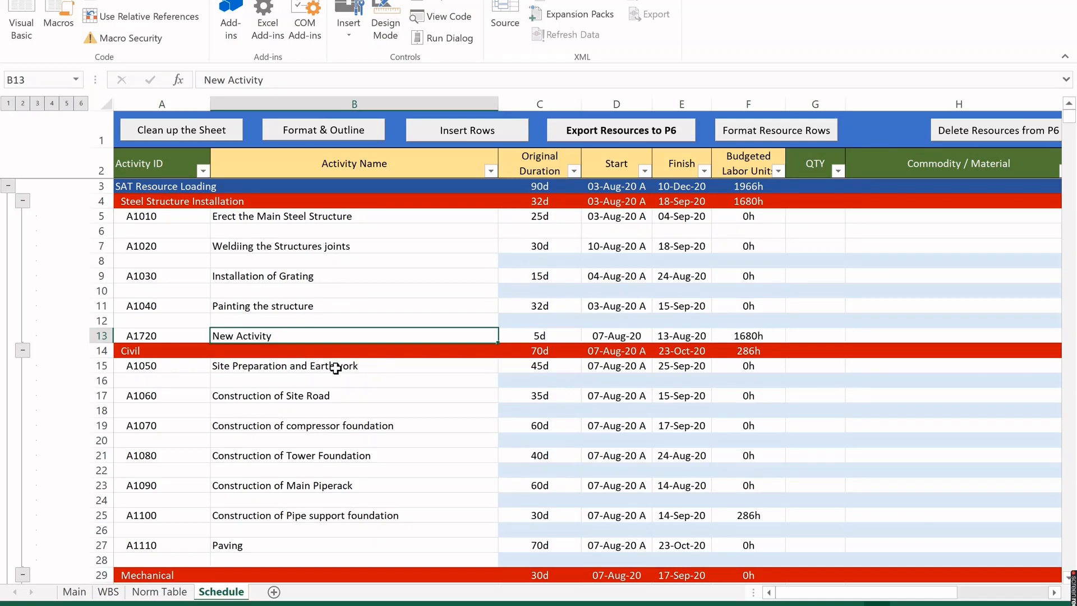
pyautogui.click(819, 233)
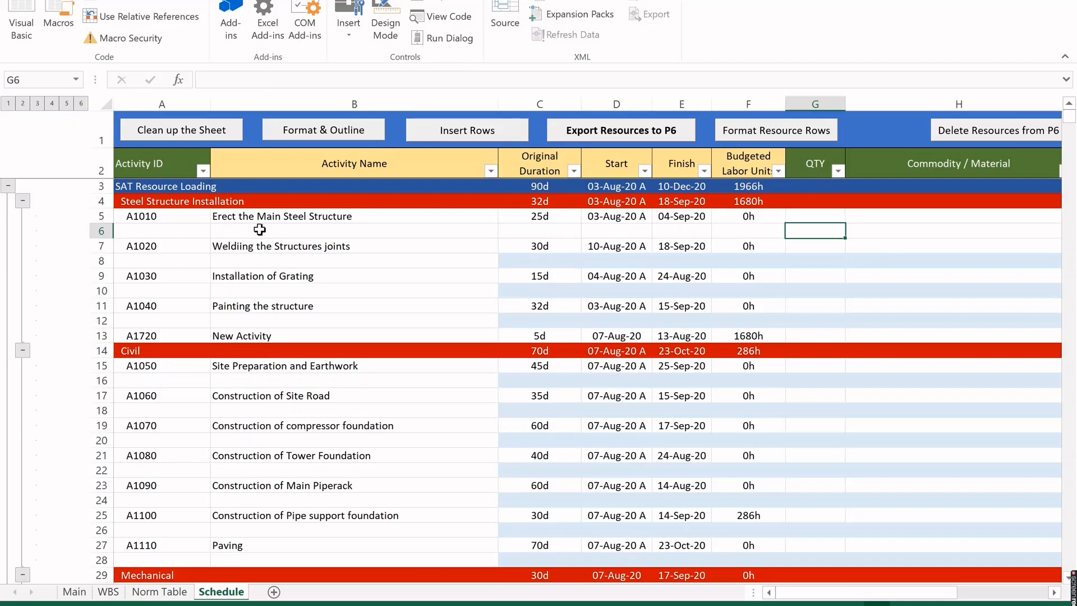
pyautogui.write('1')
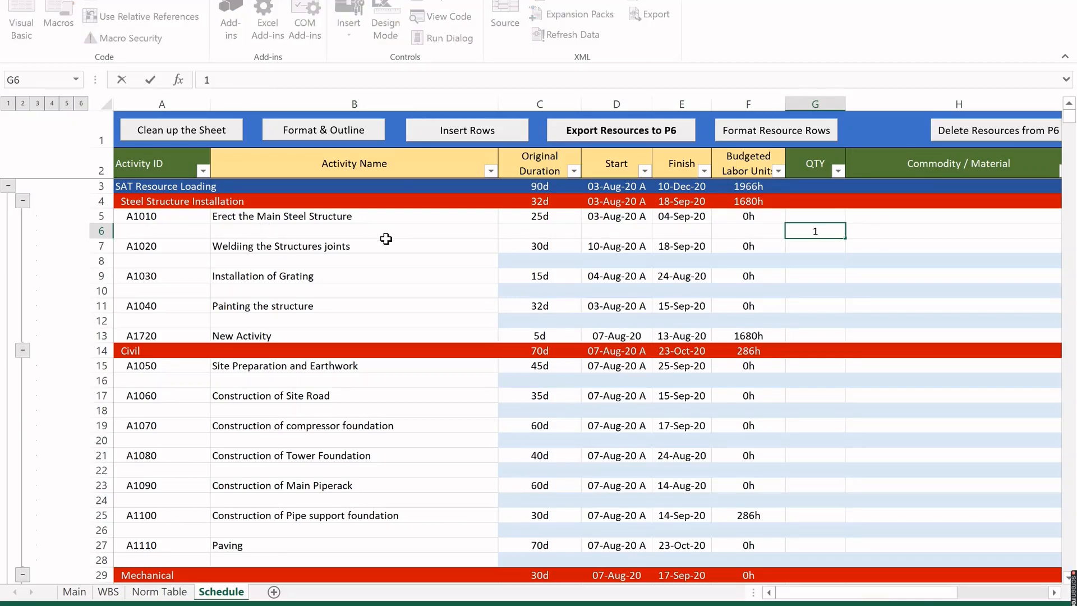
pyautogui.write('20')
# Step: Set the commodity for the 120 quantity under A1010 to "Steel Structure - 1tone<STL<5tone"
pyautogui.click(898, 236)
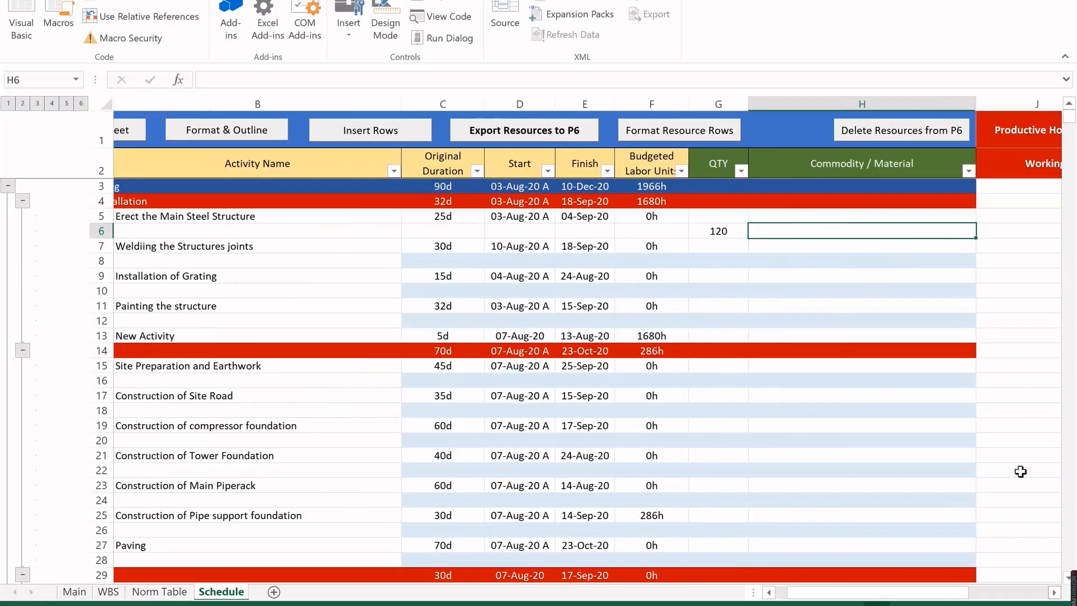
pyautogui.click(983, 231)
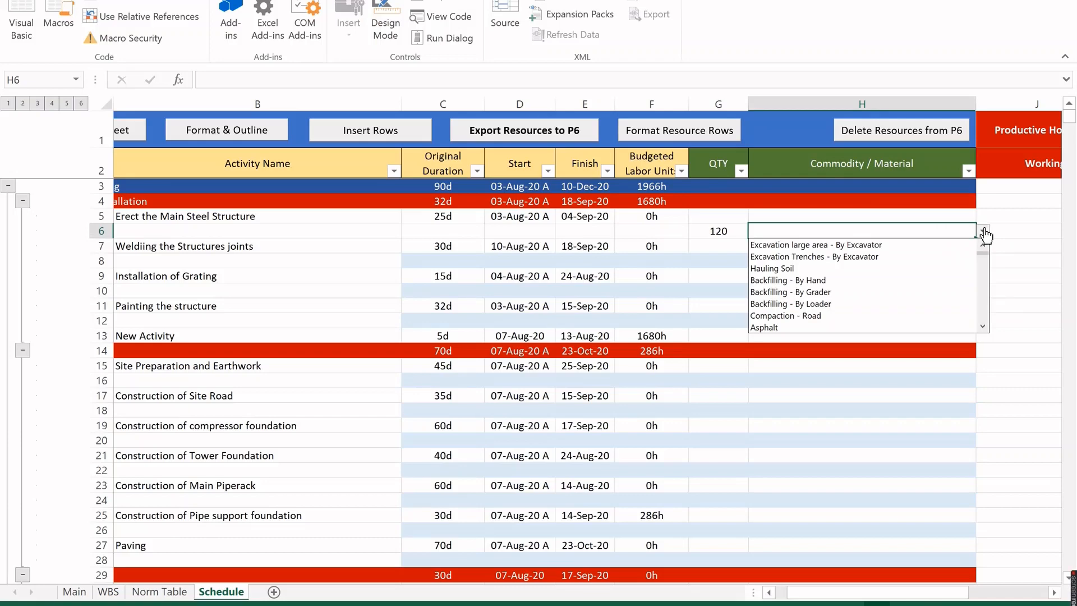
pyautogui.click(983, 327)
pyautogui.click(984, 328)
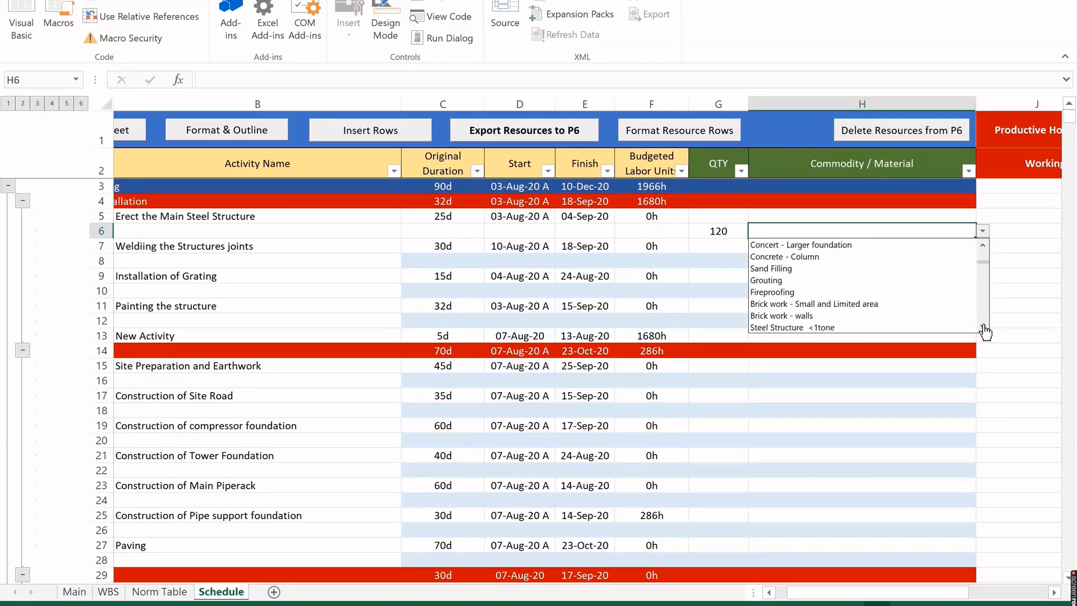
pyautogui.click(984, 327)
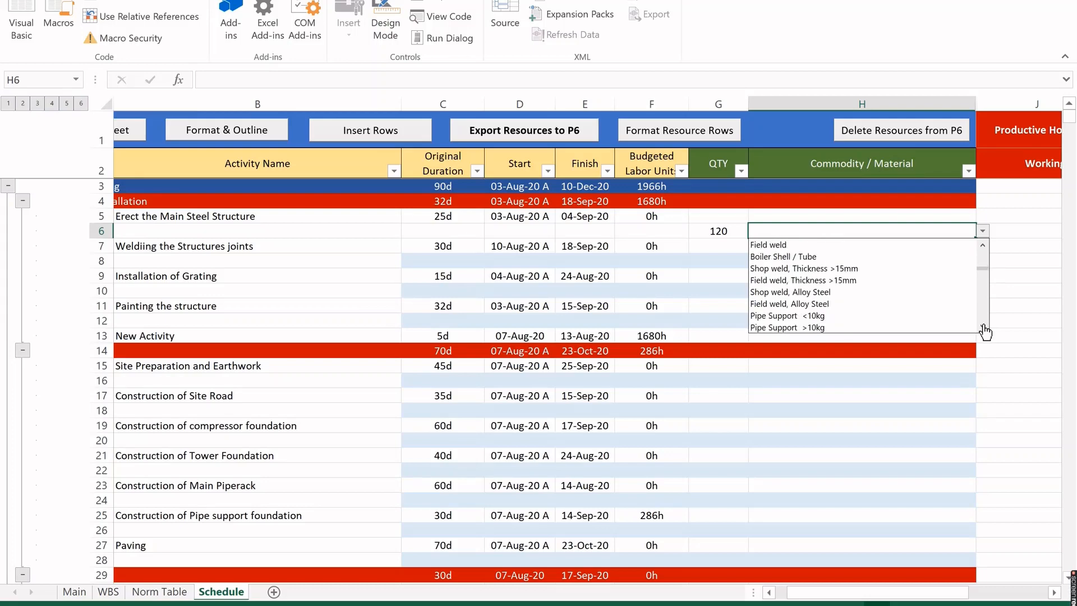
pyautogui.click(984, 245)
pyautogui.click(983, 245)
pyautogui.click(983, 246)
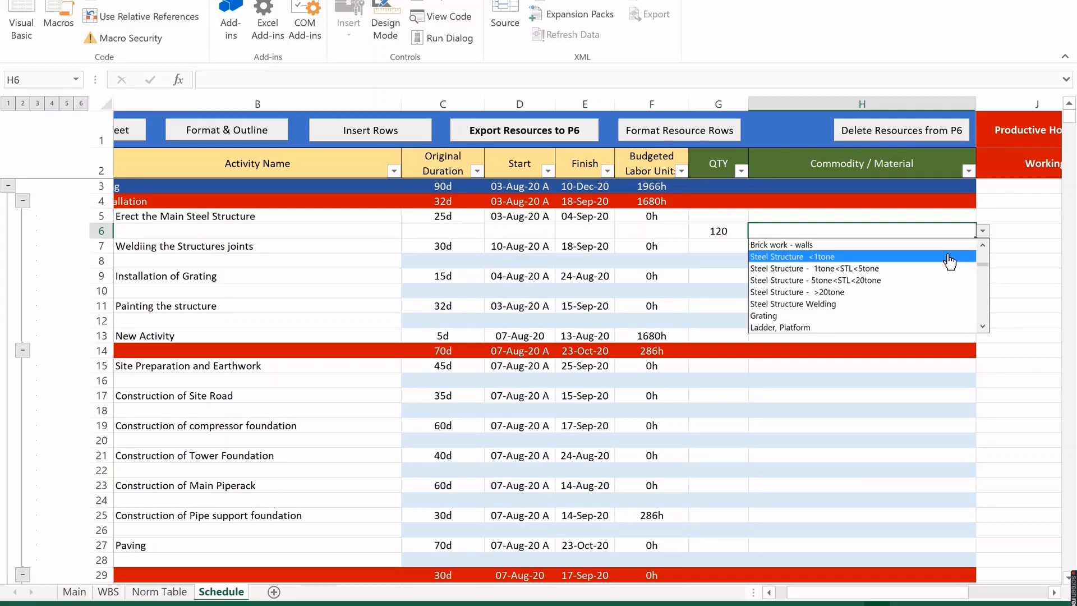
pyautogui.click(911, 269)
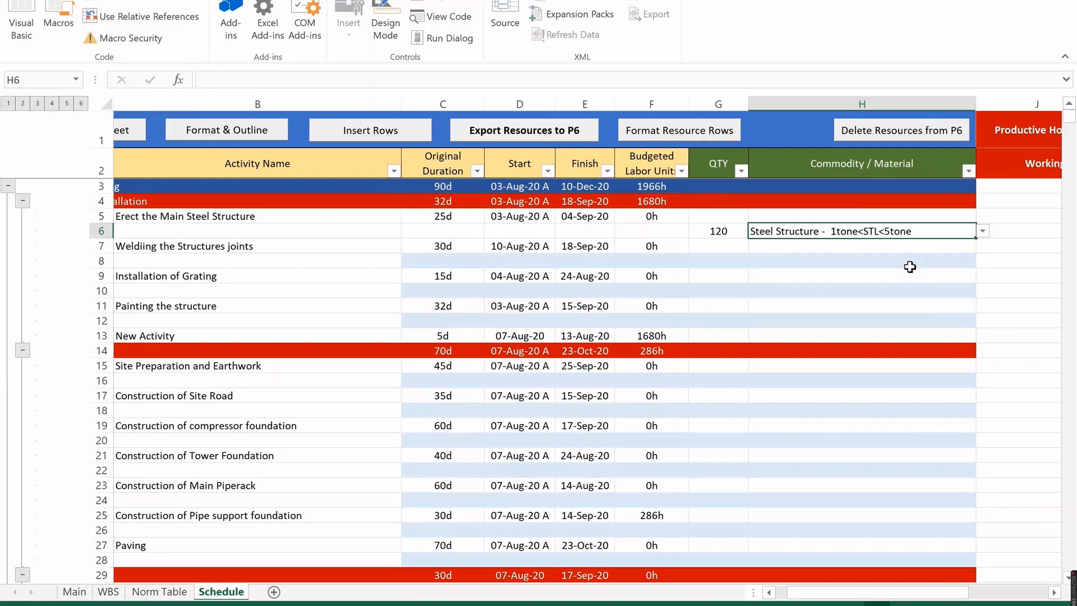
# Step: Fill the blank row under activity A1020 with quantity 290 and the commodity "Steel Structure Welding"
pyautogui.click(718, 262)
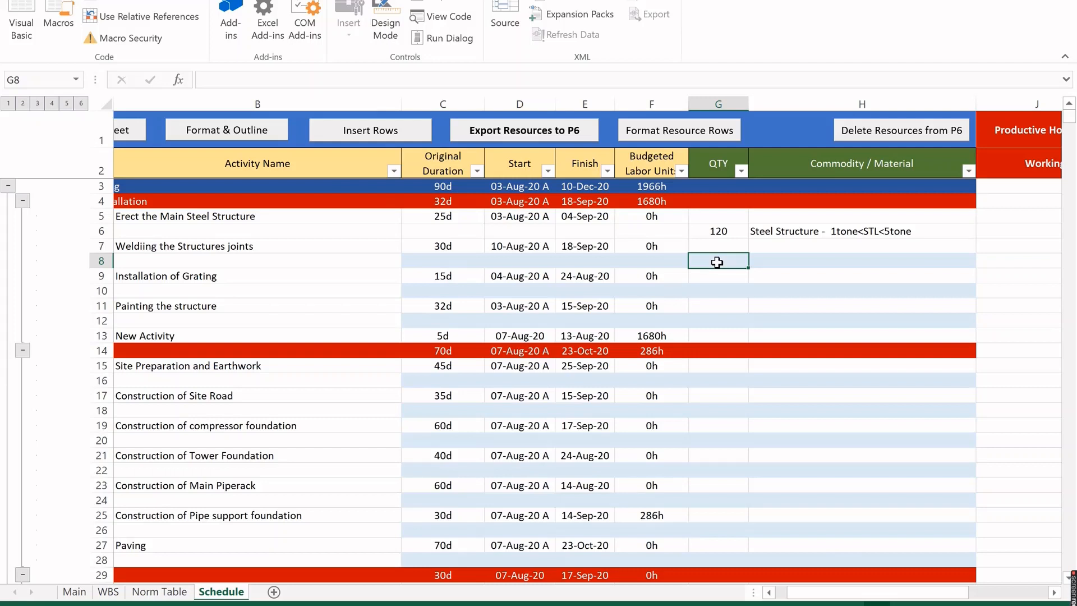
pyautogui.write('290')
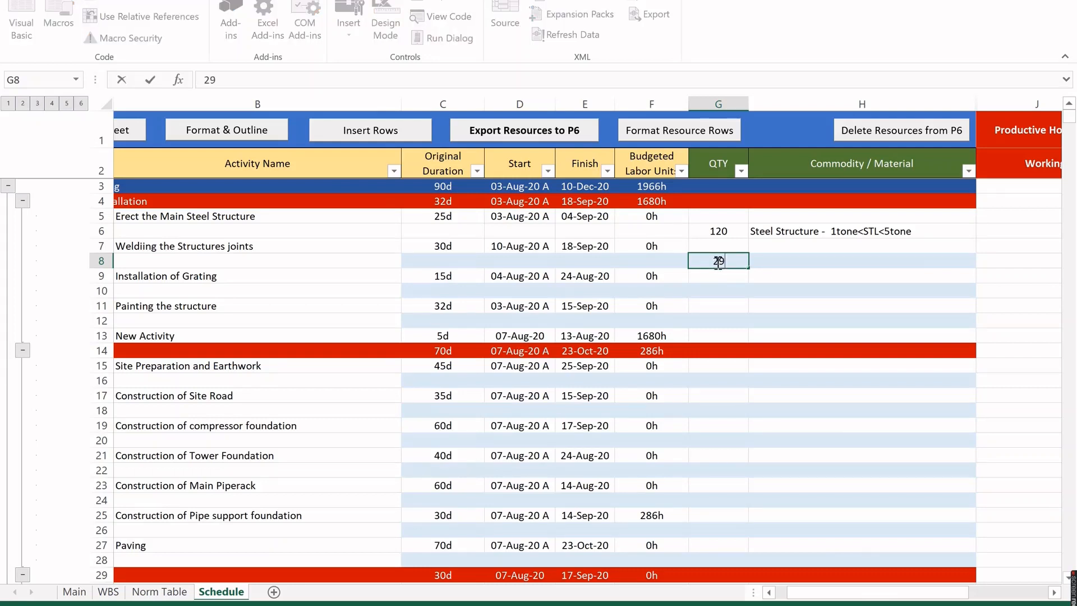
pyautogui.click(825, 260)
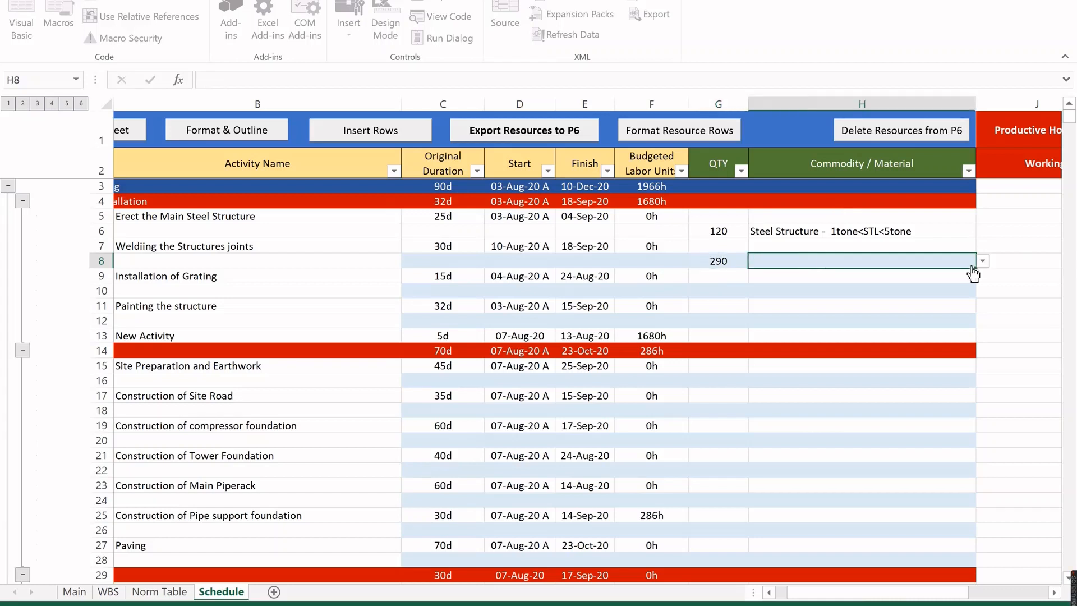
pyautogui.click(982, 261)
pyautogui.click(983, 358)
pyautogui.click(983, 358)
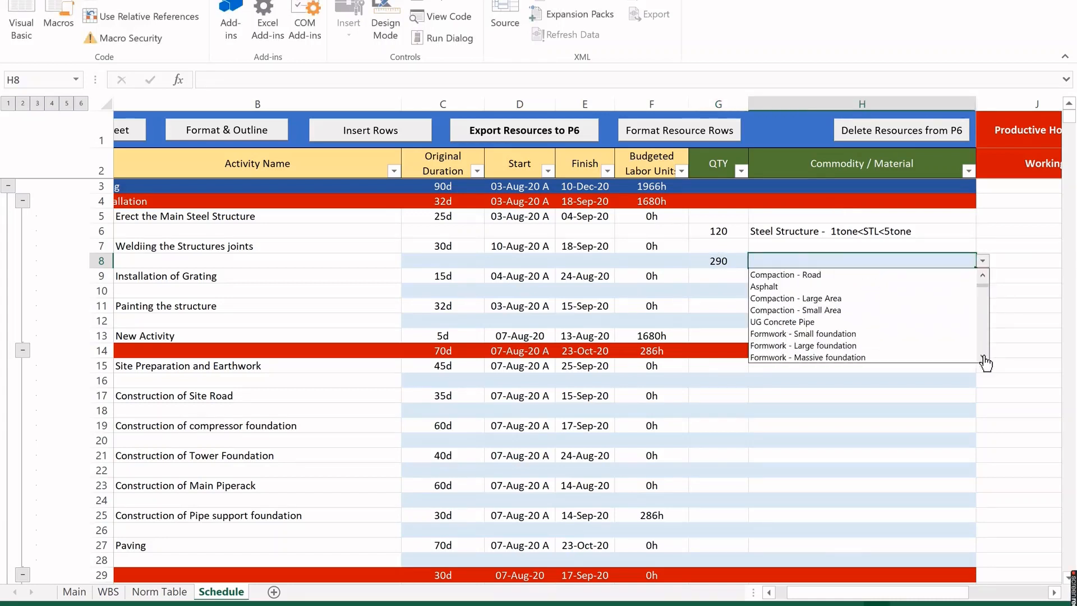
pyautogui.click(982, 358)
pyautogui.click(983, 358)
pyautogui.click(983, 358)
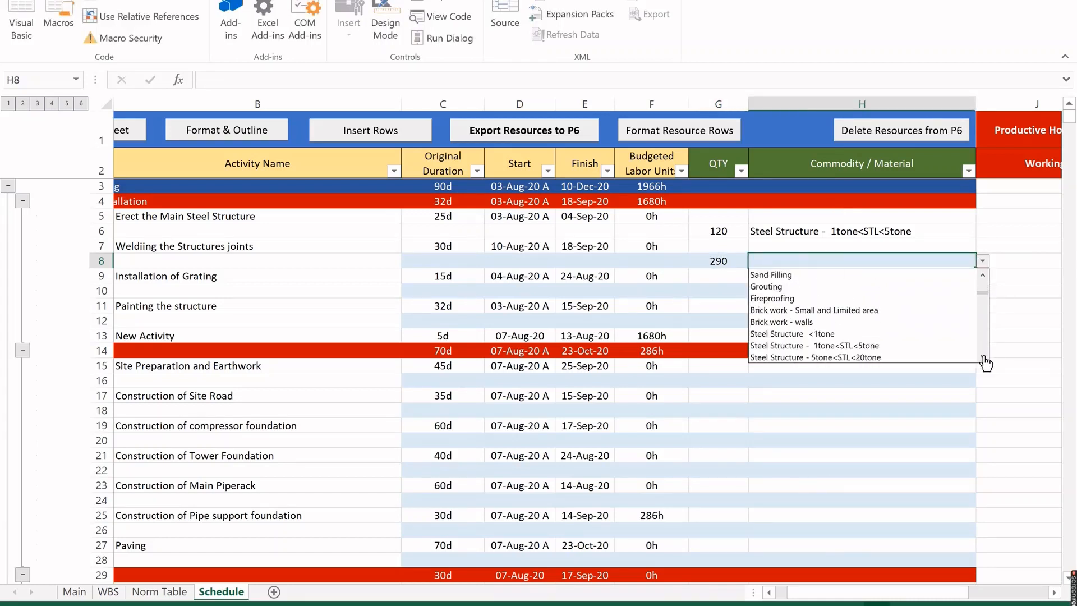
pyautogui.click(983, 358)
pyautogui.click(824, 310)
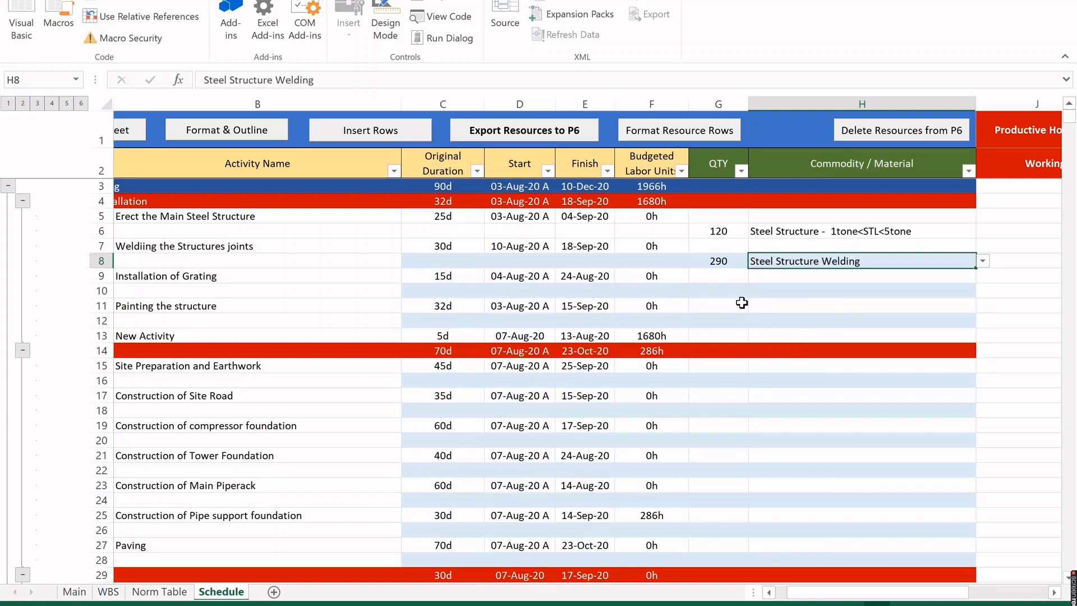
# Step: Fill the blank row under Installation of Grating with quantity 87 and the commodity "Grating"
pyautogui.click(722, 290)
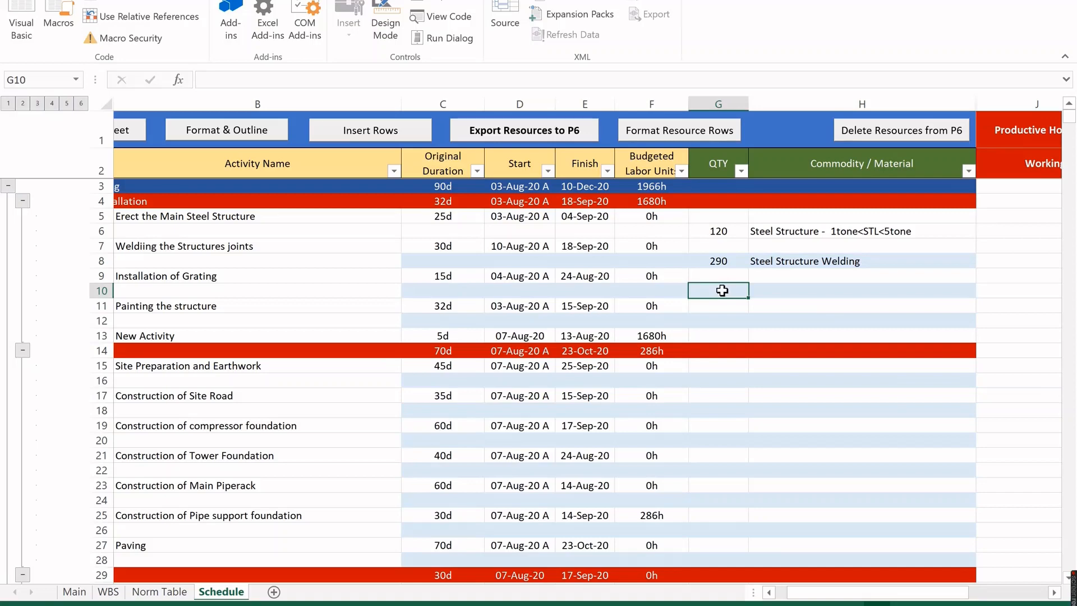
pyautogui.write('87')
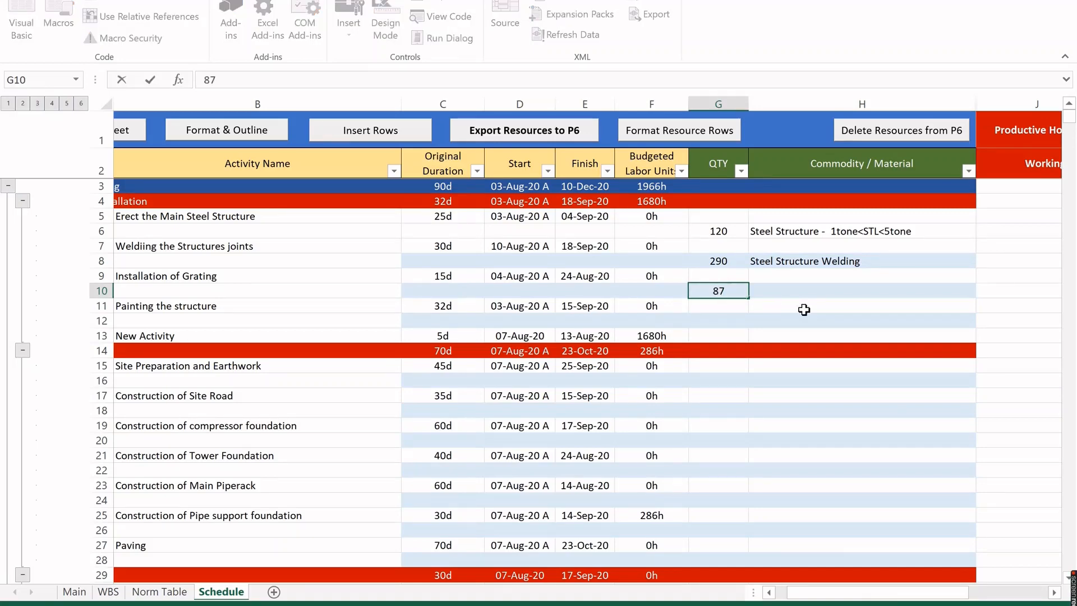
pyautogui.click(803, 288)
pyautogui.click(983, 292)
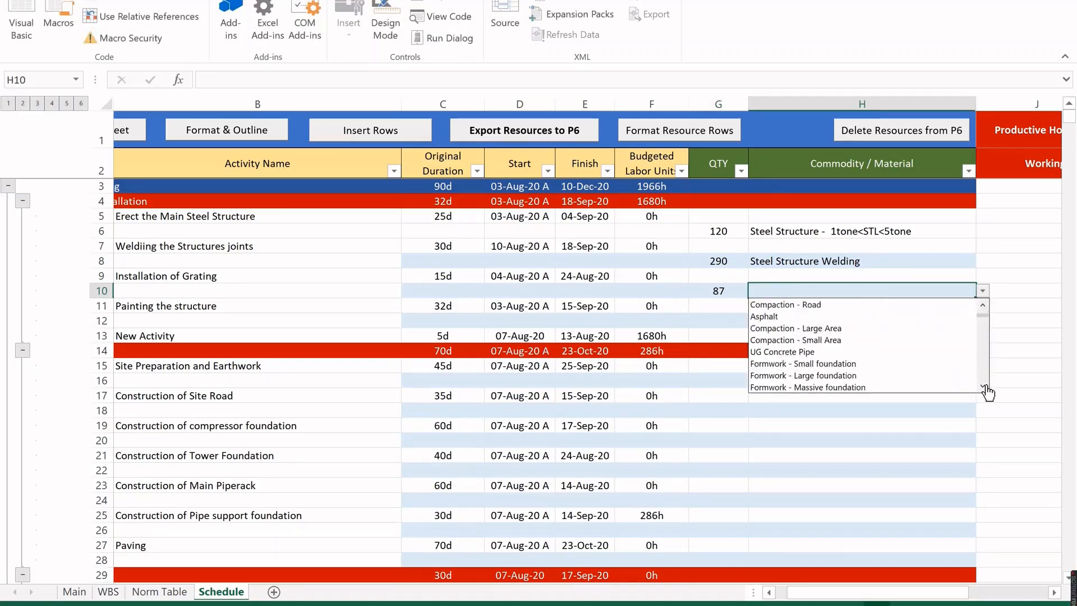
pyautogui.scroll(-3, 985, 387)
pyautogui.click(787, 342)
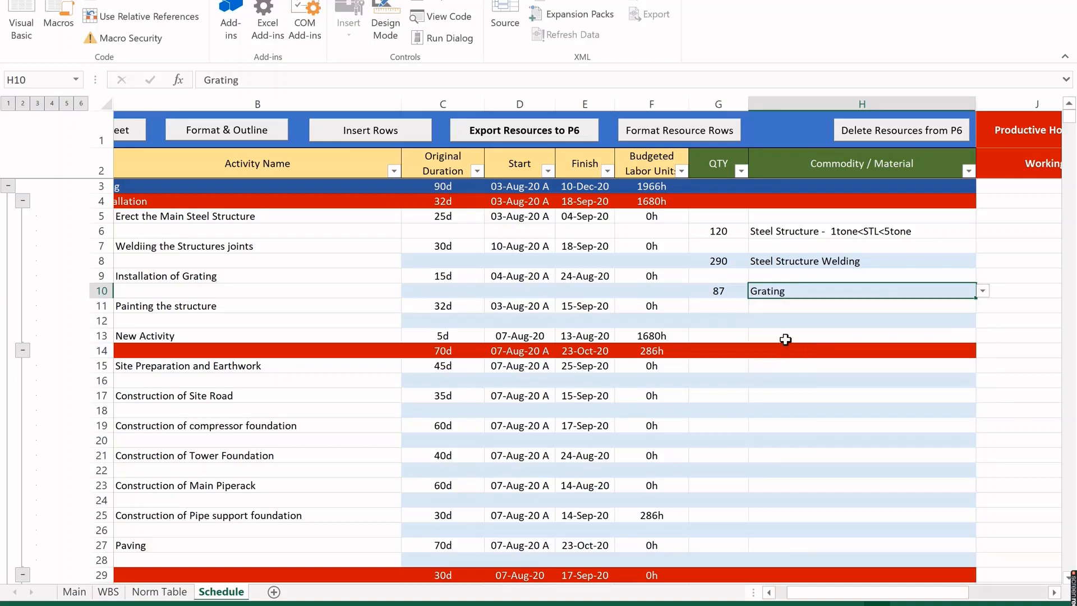
# Step: Fill the blank row under Painting the structure with quantity 270 and the commodity "Final Coat - Steel Structure"
pyautogui.click(721, 321)
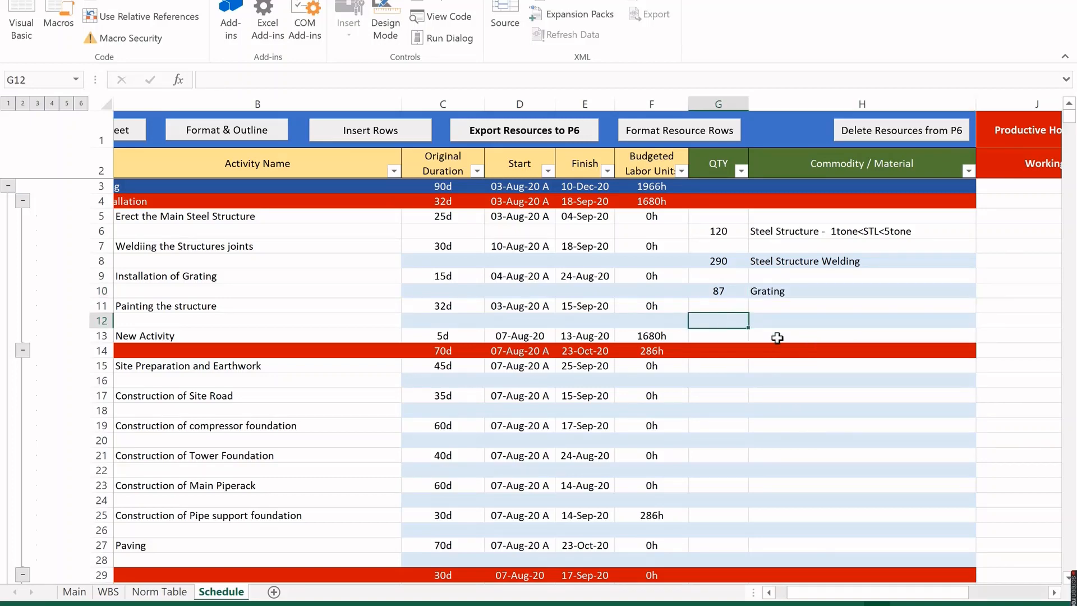
pyautogui.write('270')
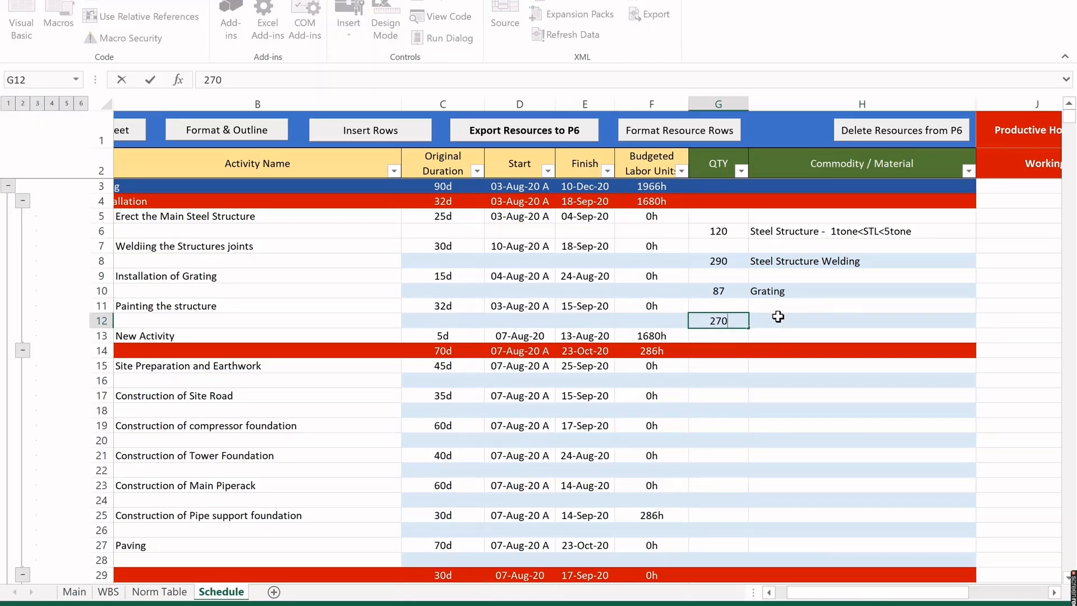
pyautogui.click(779, 315)
pyautogui.click(984, 322)
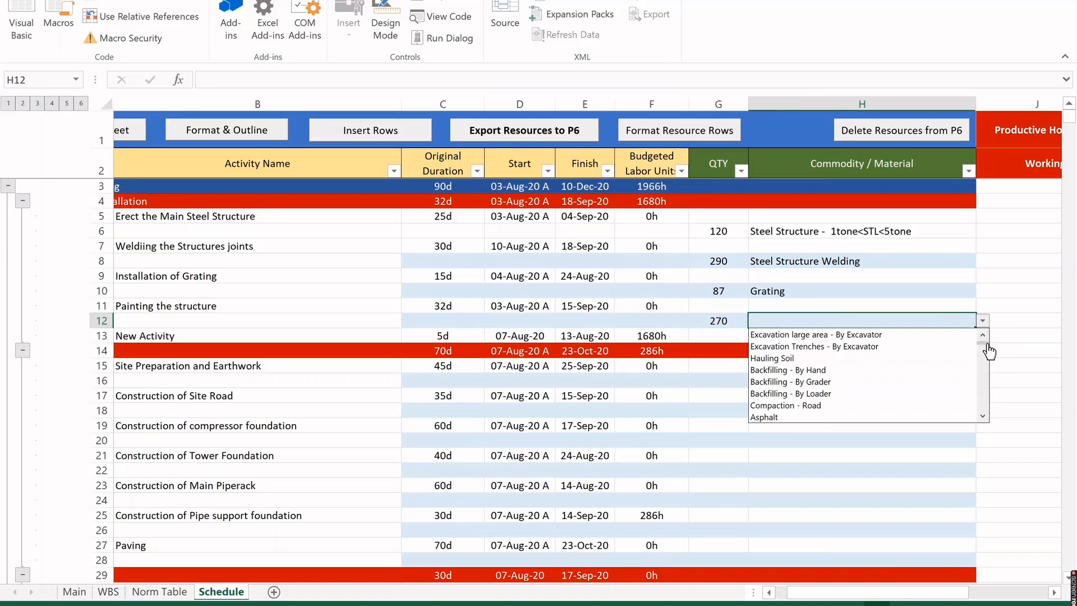
pyautogui.moveTo(986, 351); pyautogui.dragTo(984, 423)
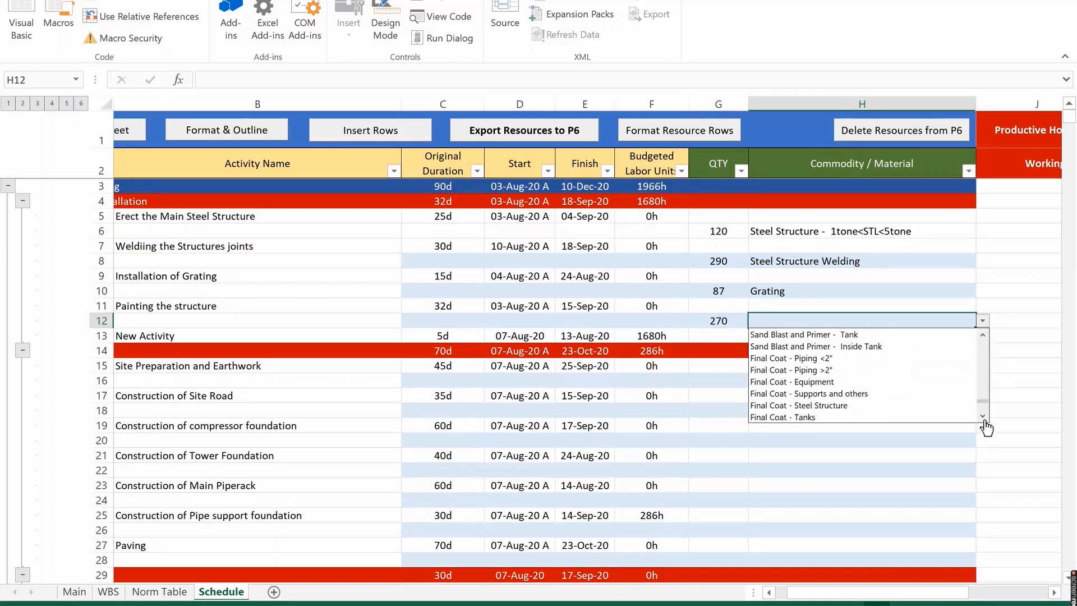
pyautogui.click(838, 406)
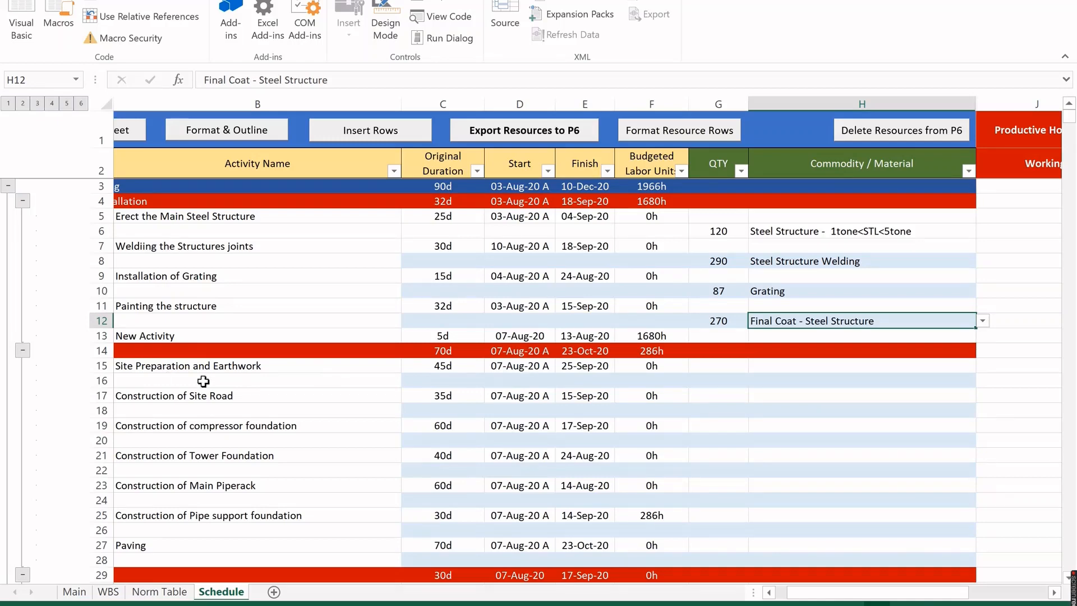
# Step: Insert a second blank row under Site Preparation and Earthwork, directly above Construction of Site Road
pyautogui.click(712, 383)
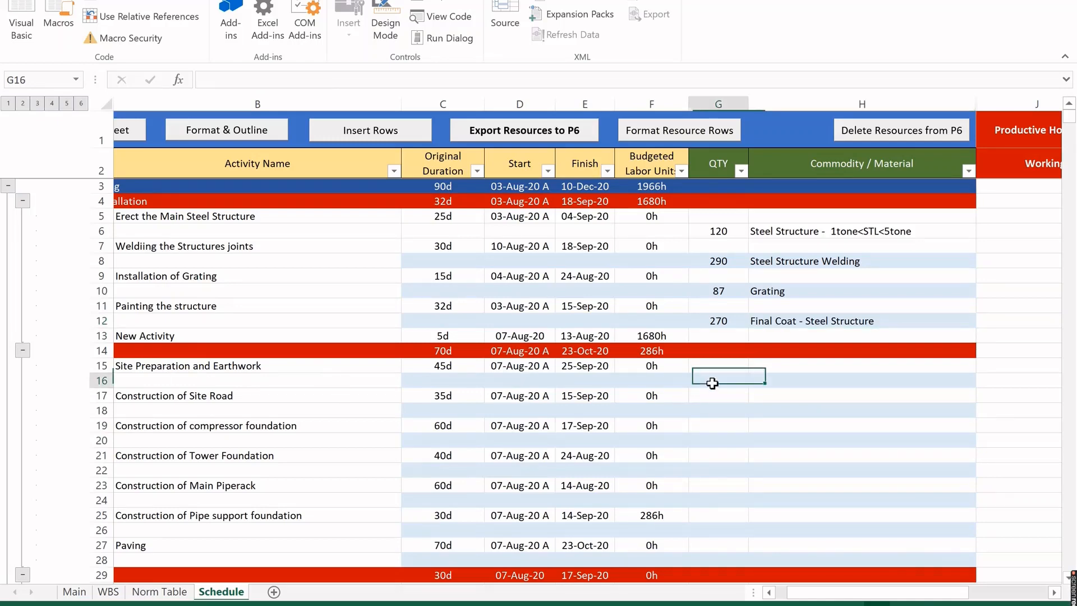
pyautogui.rightClick(101, 395)
pyautogui.click(124, 279)
# Step: Fill row 16 under Site Preparation and Earthwork with quantity 2100 and the commodity "Excavation large area - By Excavator"
pyautogui.click(735, 387)
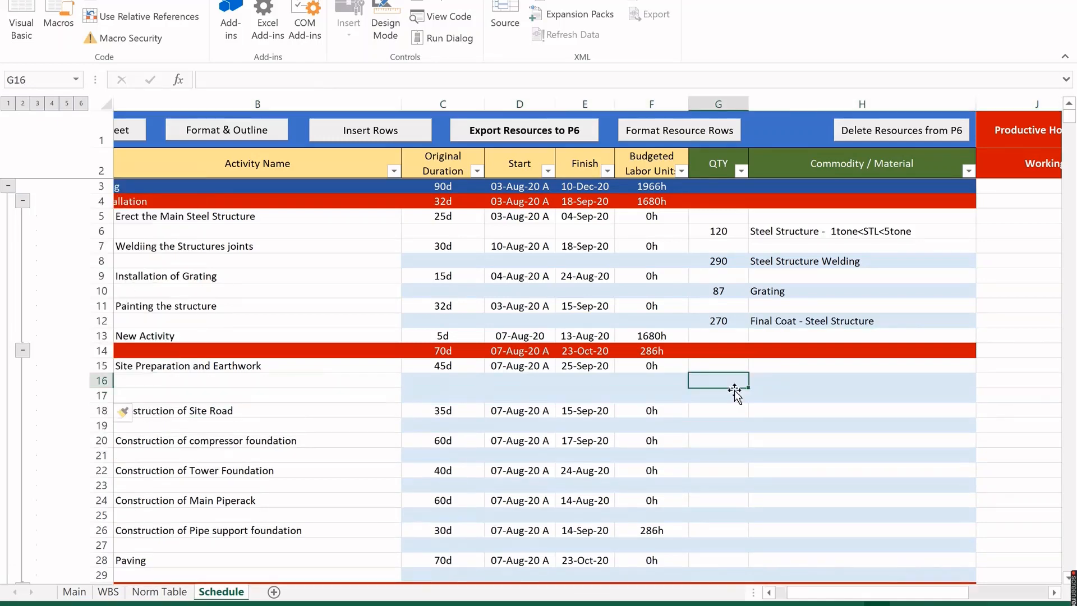
pyautogui.write('2100')
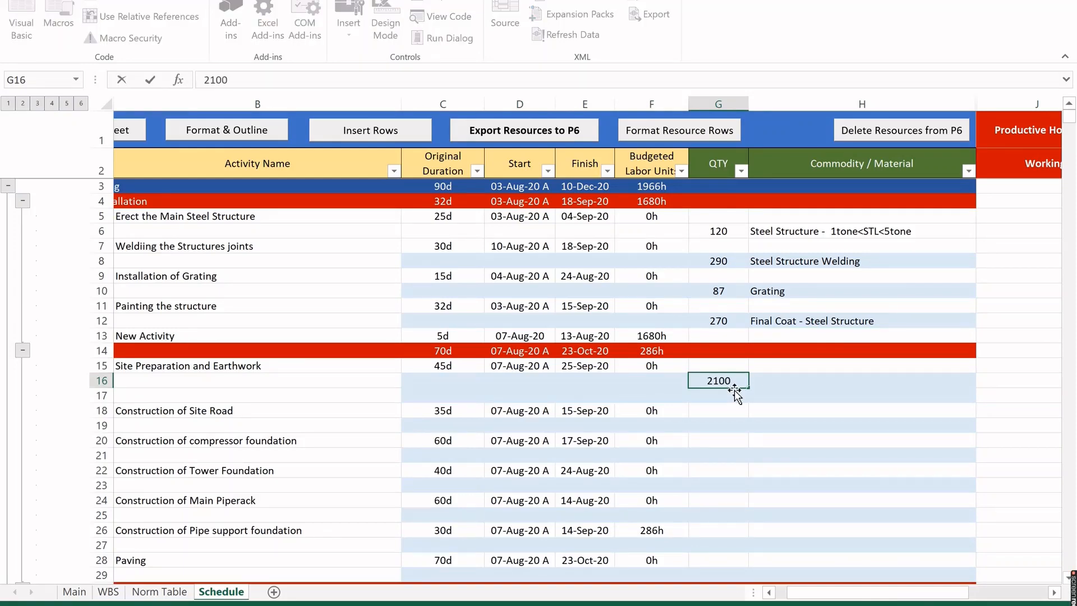
pyautogui.click(831, 388)
pyautogui.click(981, 383)
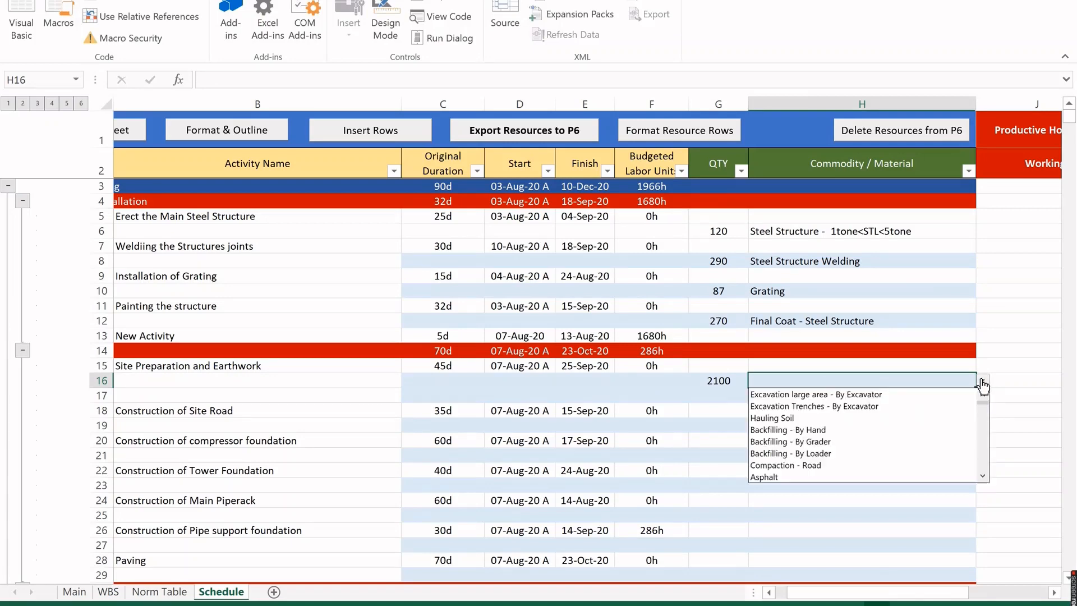
pyautogui.click(920, 395)
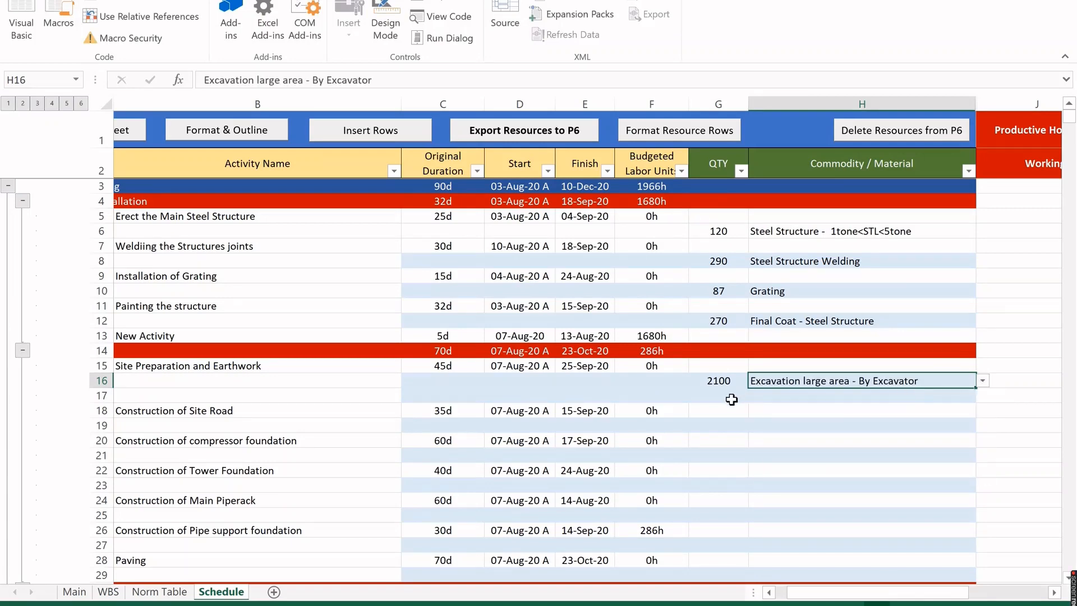
# Step: Fill row 17 under Site Preparation and Earthwork with quantity 750 and the commodity "Backfilling - By Loader"
pyautogui.click(729, 397)
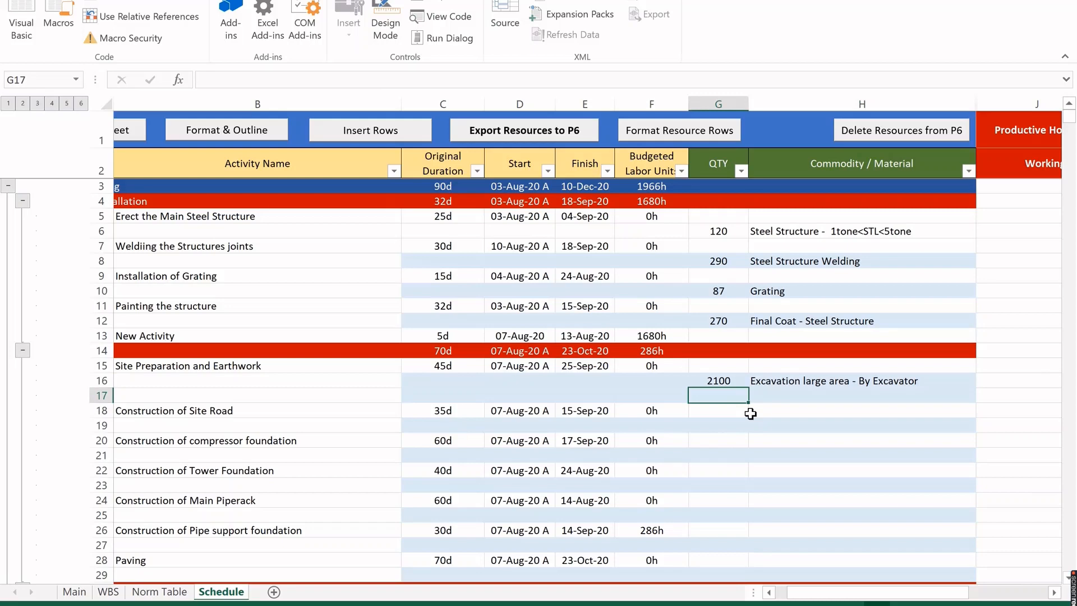
pyautogui.write('7')
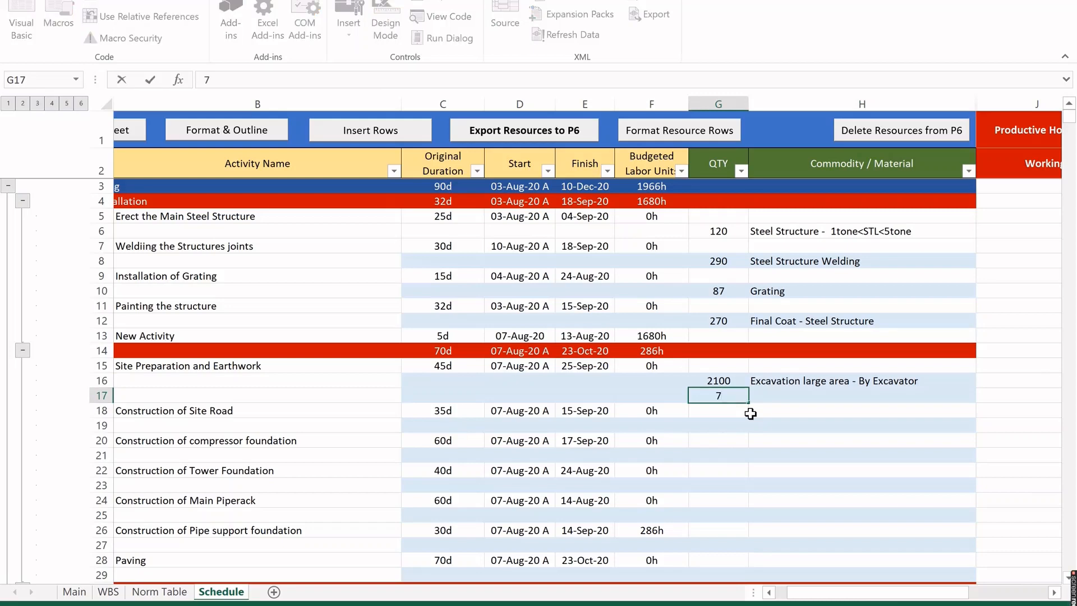
pyautogui.write('50')
pyautogui.click(760, 399)
pyautogui.click(982, 396)
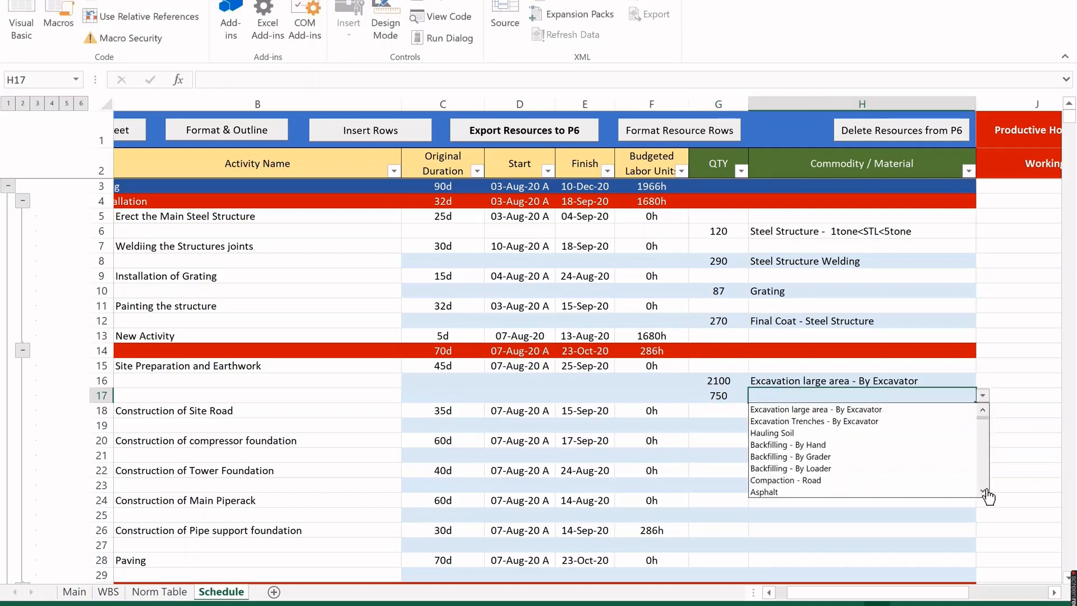
pyautogui.click(853, 470)
pyautogui.click(607, 394)
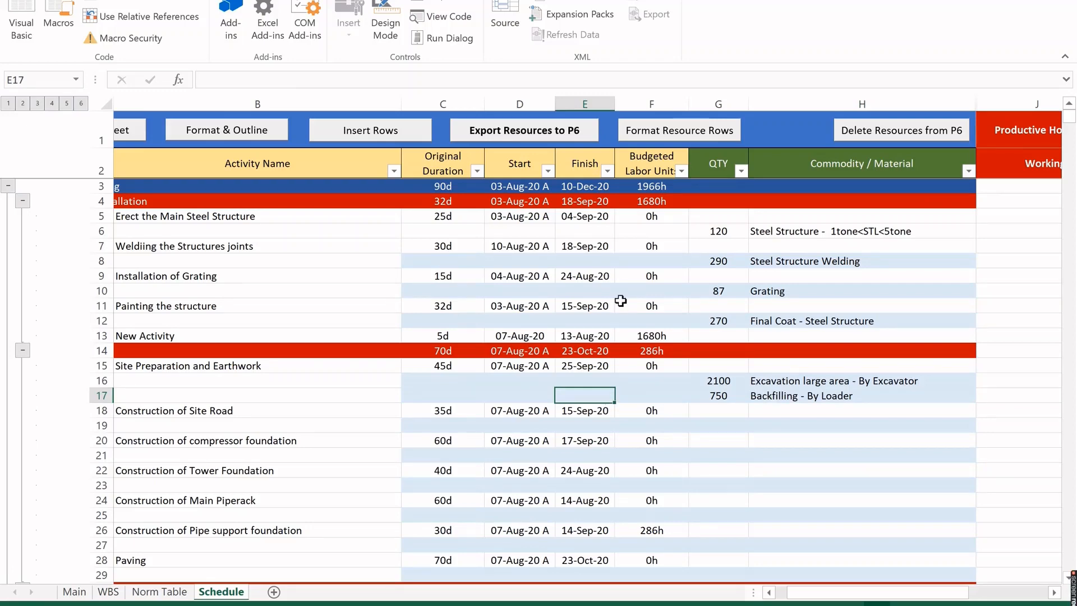
# Step: Export the assigned resources from the Schedule sheet to P6, then switch to Primavera P6 and refresh the project data
pyautogui.click(511, 134)
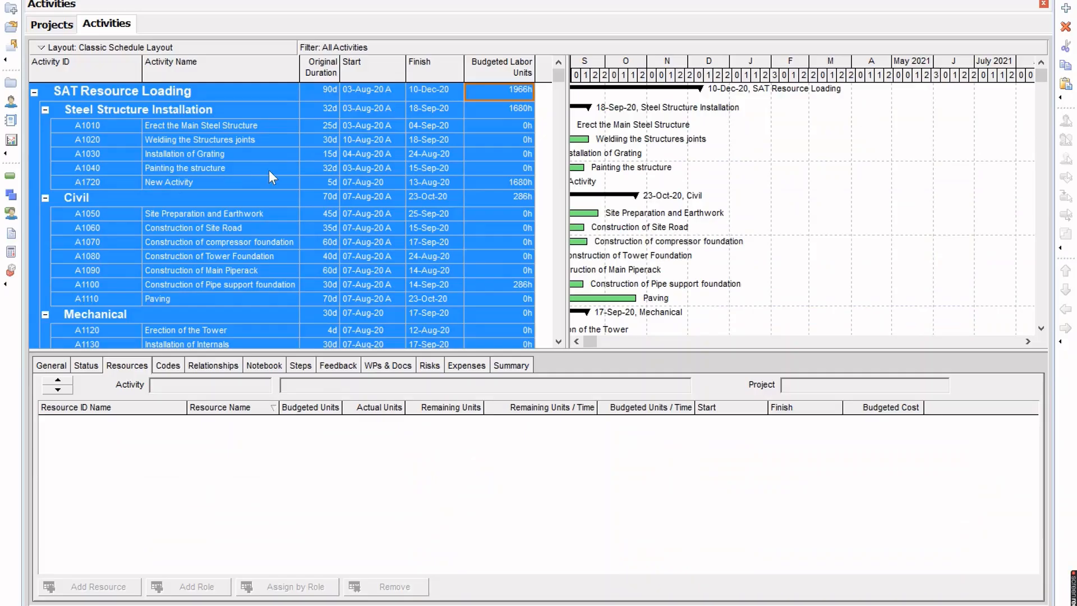
pyautogui.click(268, 169)
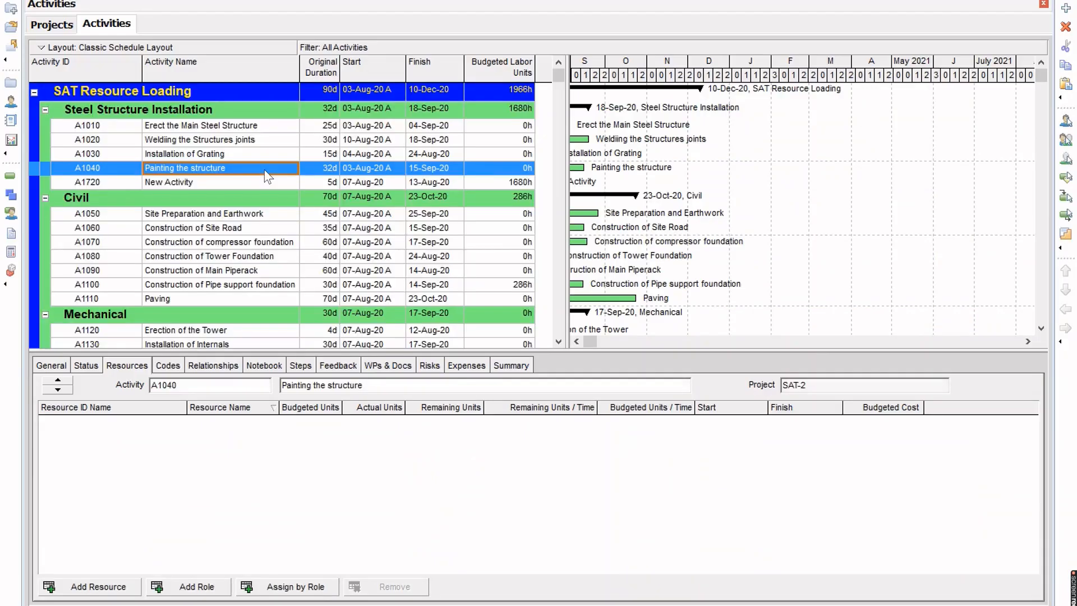
pyautogui.click(18, 0)
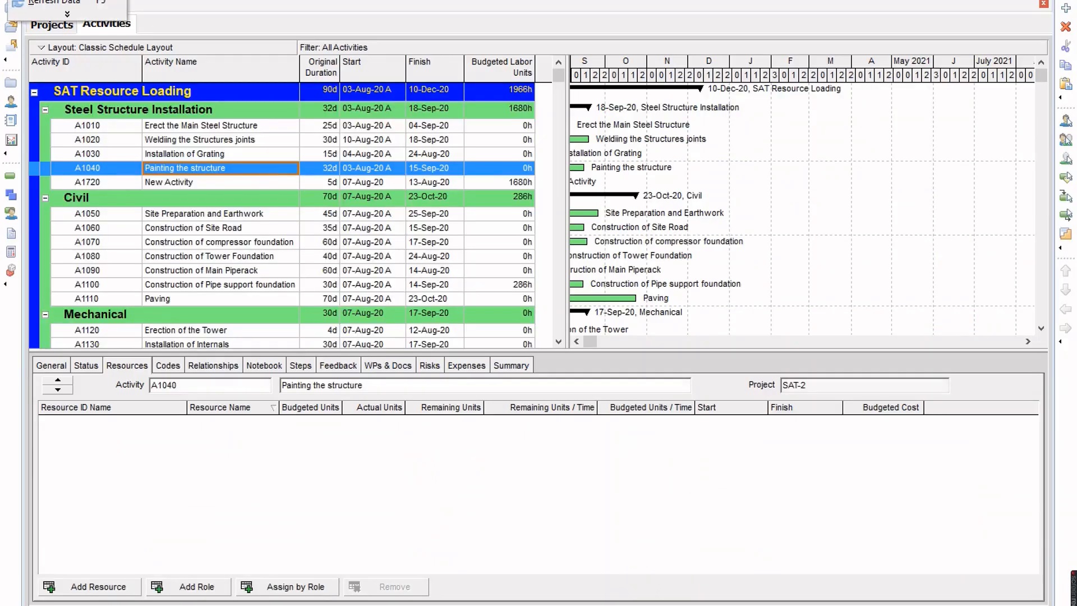
pyautogui.click(43, 3)
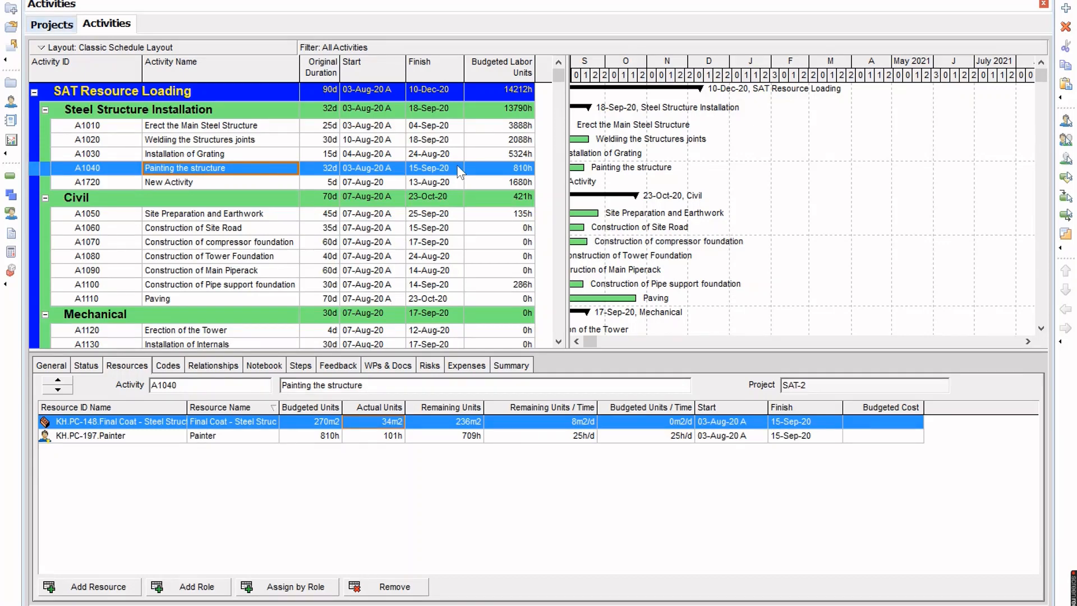
pyautogui.press('F9')
pyautogui.press('Return')
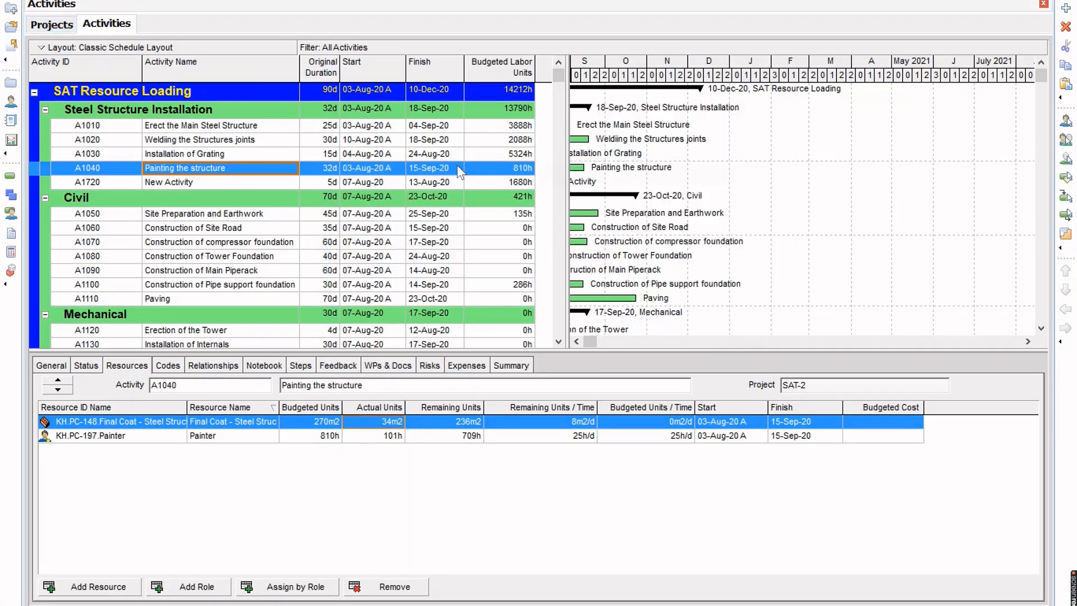
# Step: Check the budgeted labor units of the steel erection, grating and painting activities under Steel Structure Installation
pyautogui.click(515, 129)
pyautogui.click(517, 157)
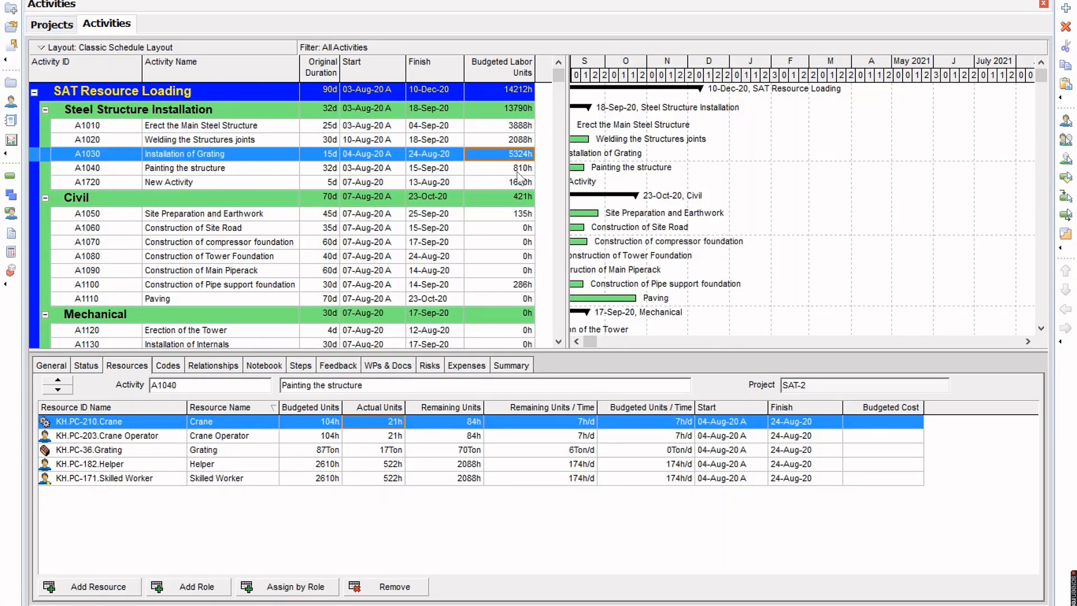
pyautogui.click(516, 168)
# Step: Review the budgeted units of each resource on Erect the Main Steel Structure and compare the steel structure quantity with the Excel Schedule sheet
pyautogui.click(513, 131)
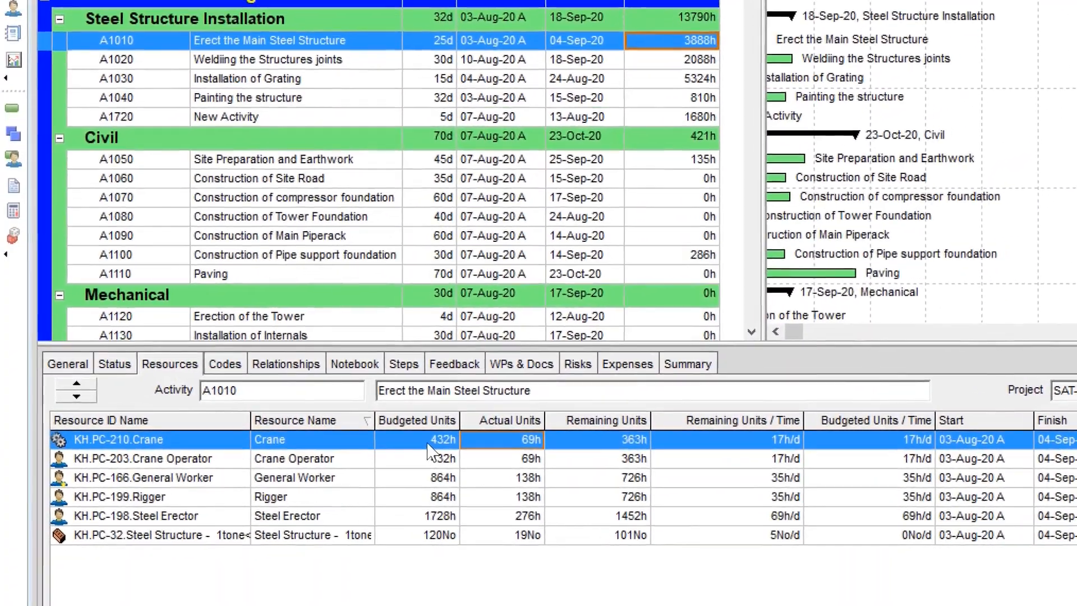
pyautogui.click(428, 443)
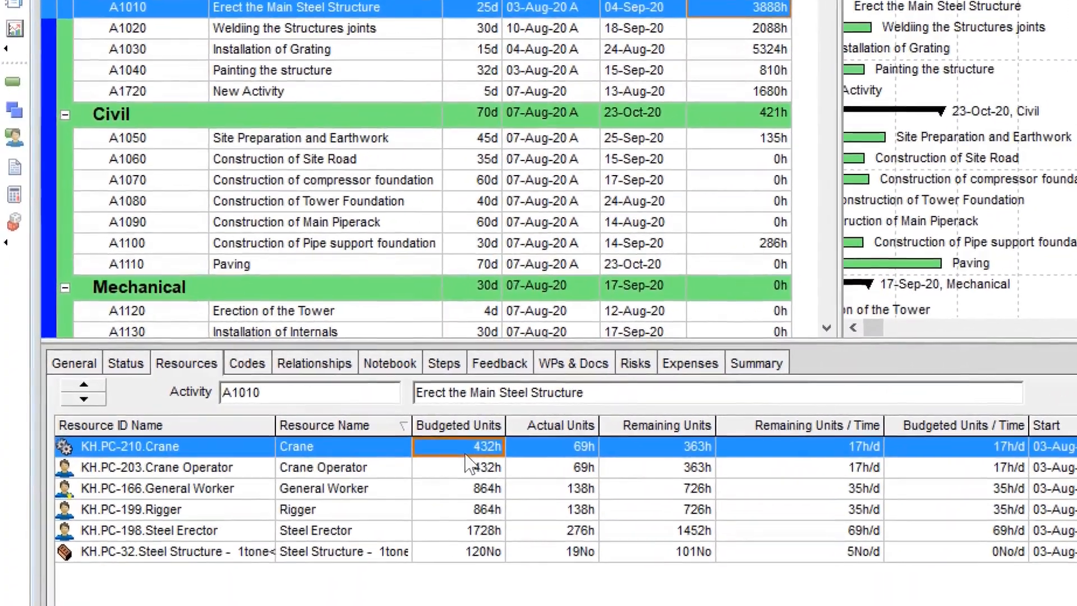
pyautogui.click(472, 466)
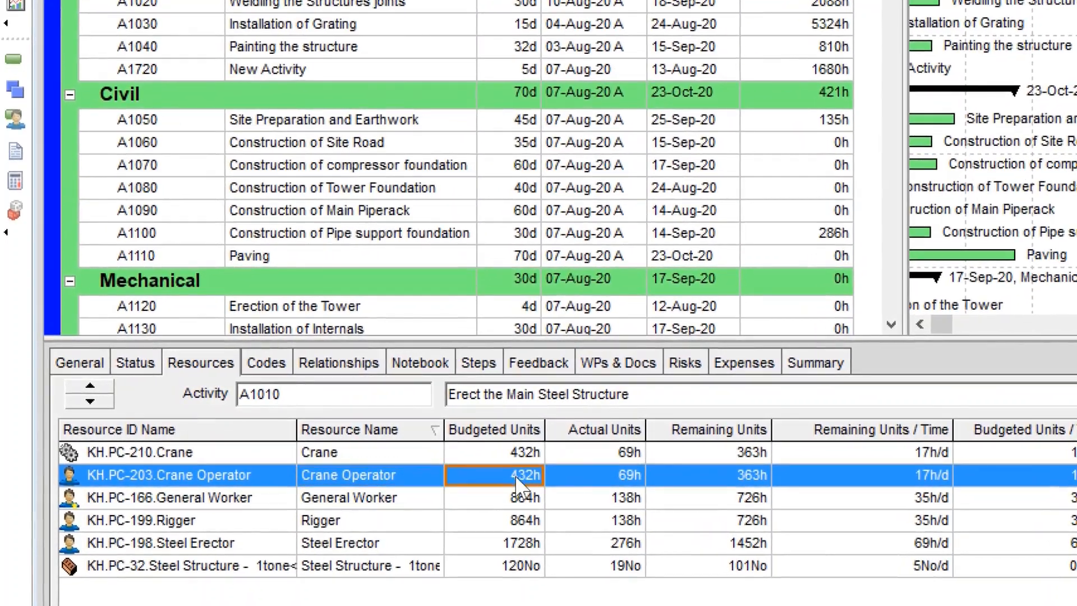
pyautogui.click(387, 505)
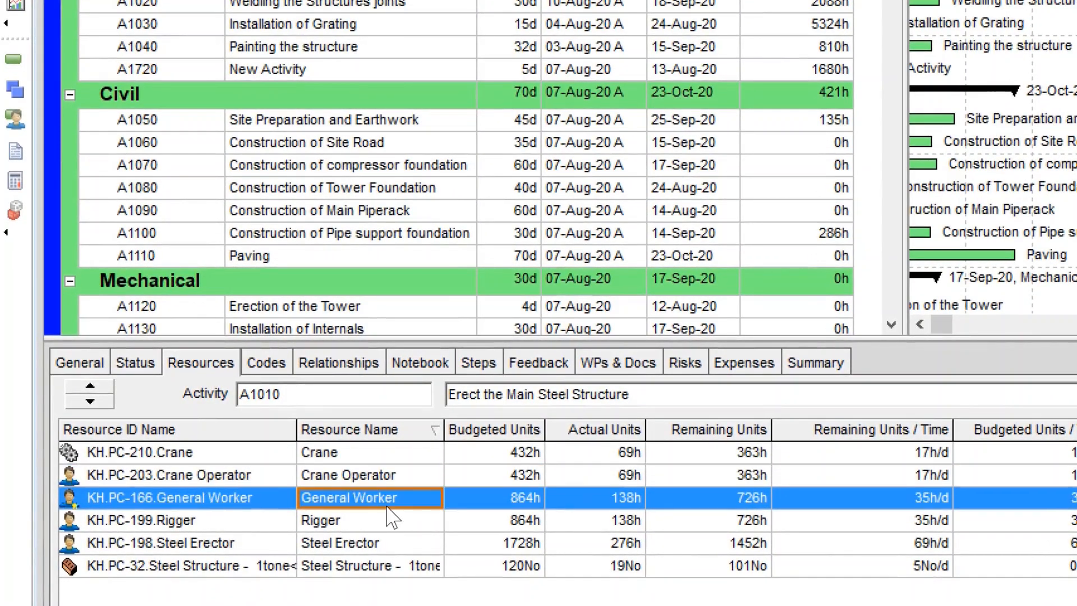
pyautogui.click(481, 505)
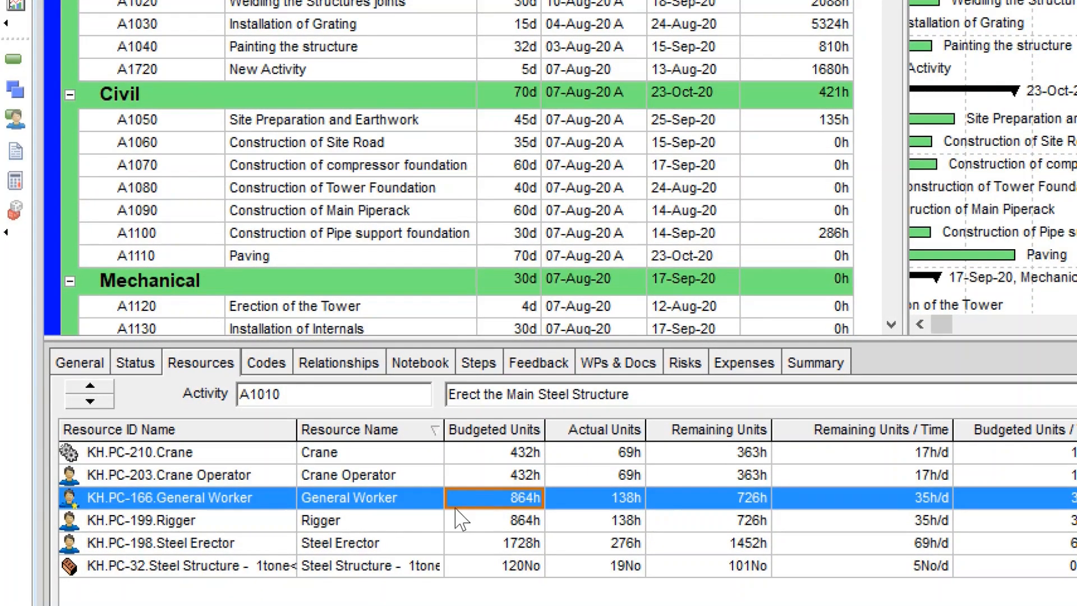
pyautogui.click(399, 524)
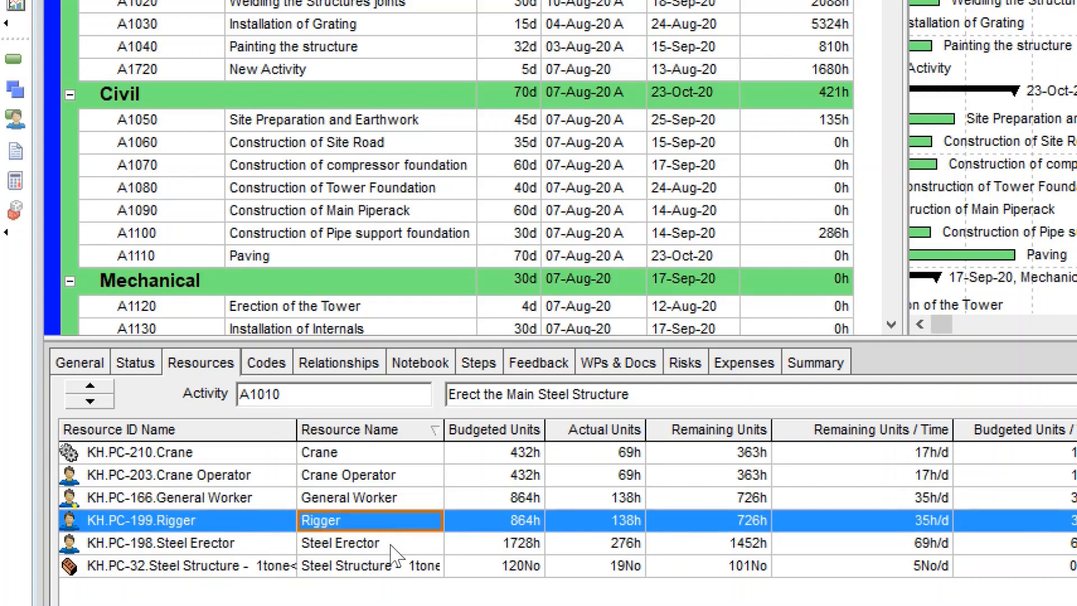
pyautogui.click(396, 547)
pyautogui.click(419, 568)
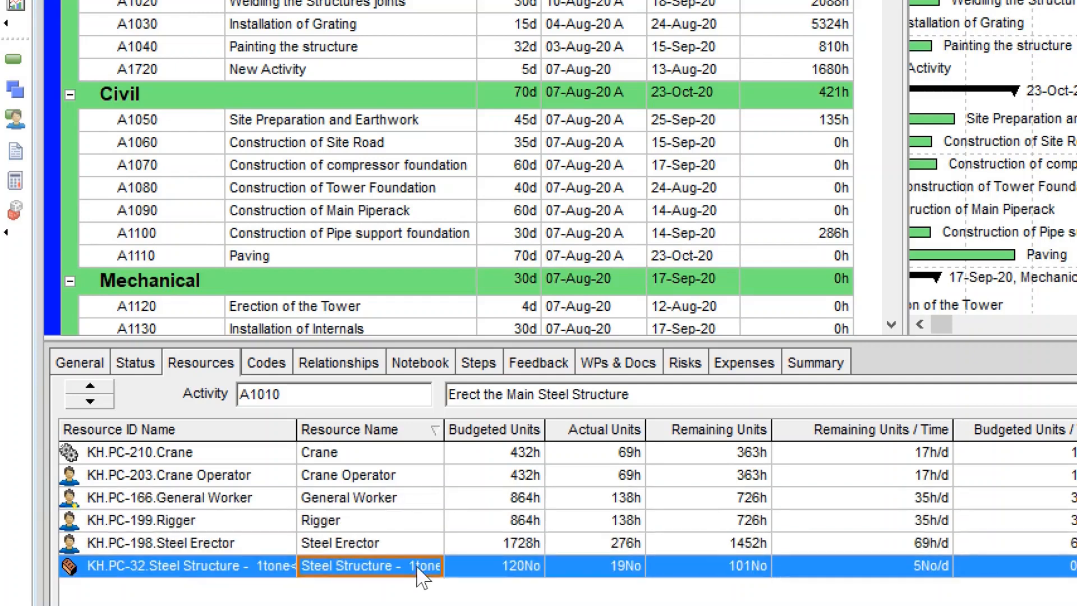
pyautogui.click(503, 569)
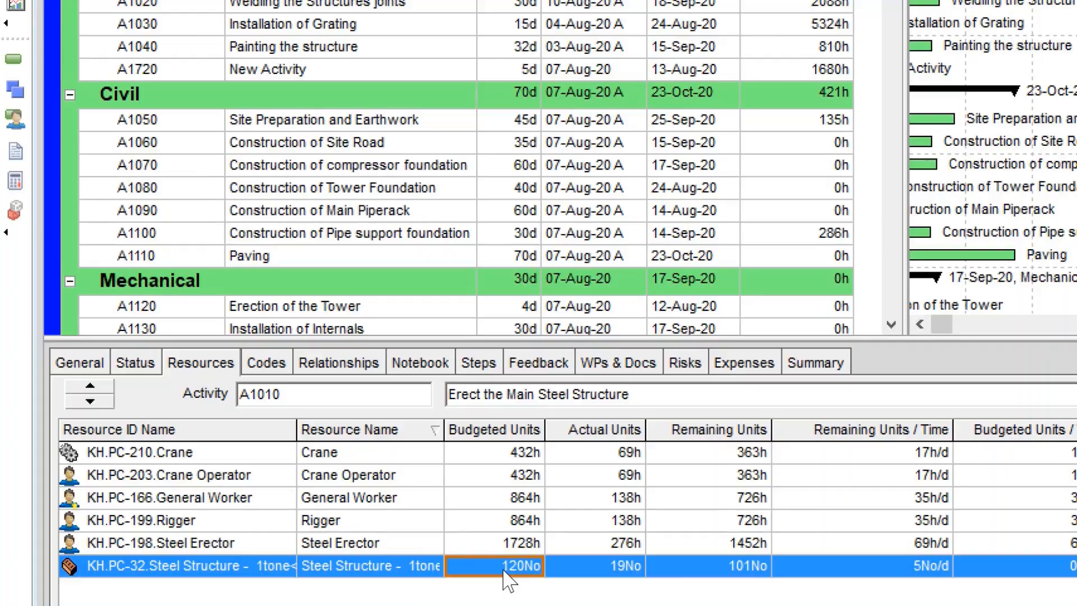
pyautogui.hotkey('alt', 'Tab')
pyautogui.click(714, 230)
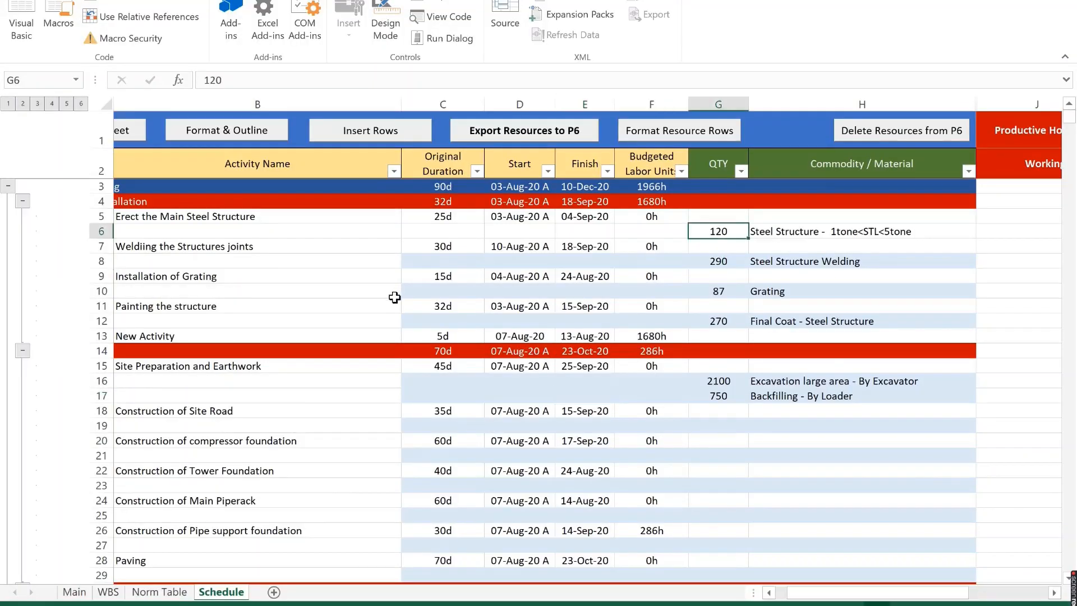
# Step: Compare the Excel welding quantity with the resources on activity A1020 in Primavera P6, checking the STL Grinder and STL Welder budgeted units
pyautogui.hotkey('alt', 'Tab')
pyautogui.click(181, 144)
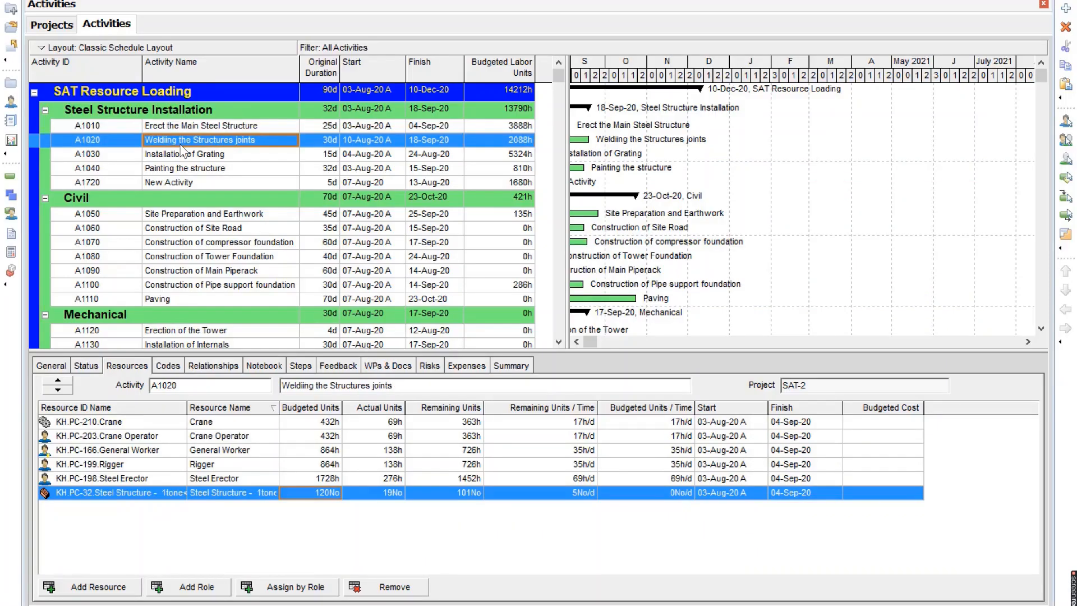
pyautogui.hotkey('alt', 'Tab')
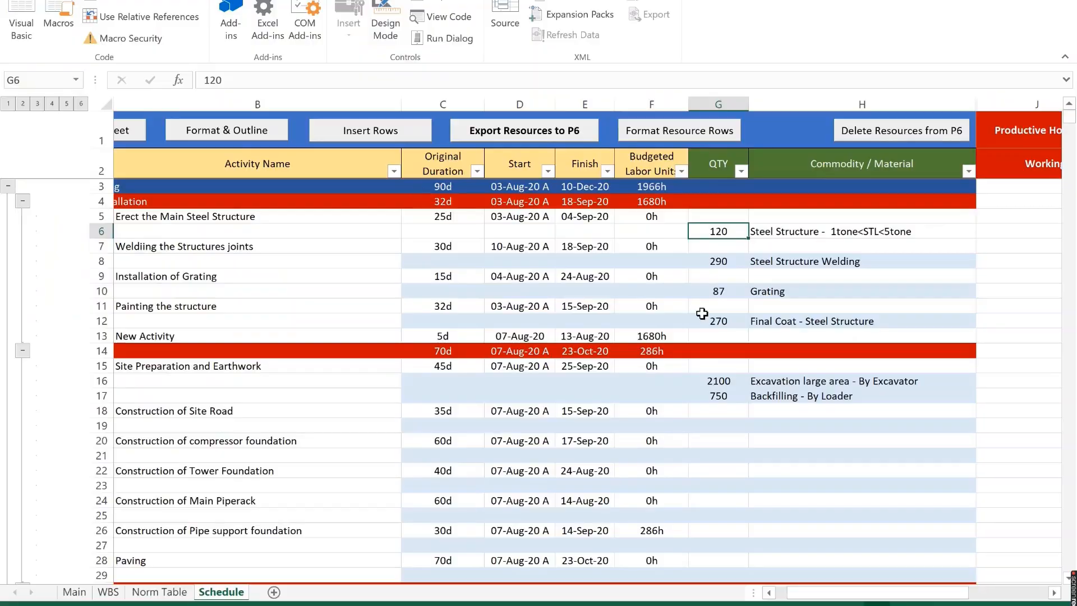
pyautogui.click(718, 262)
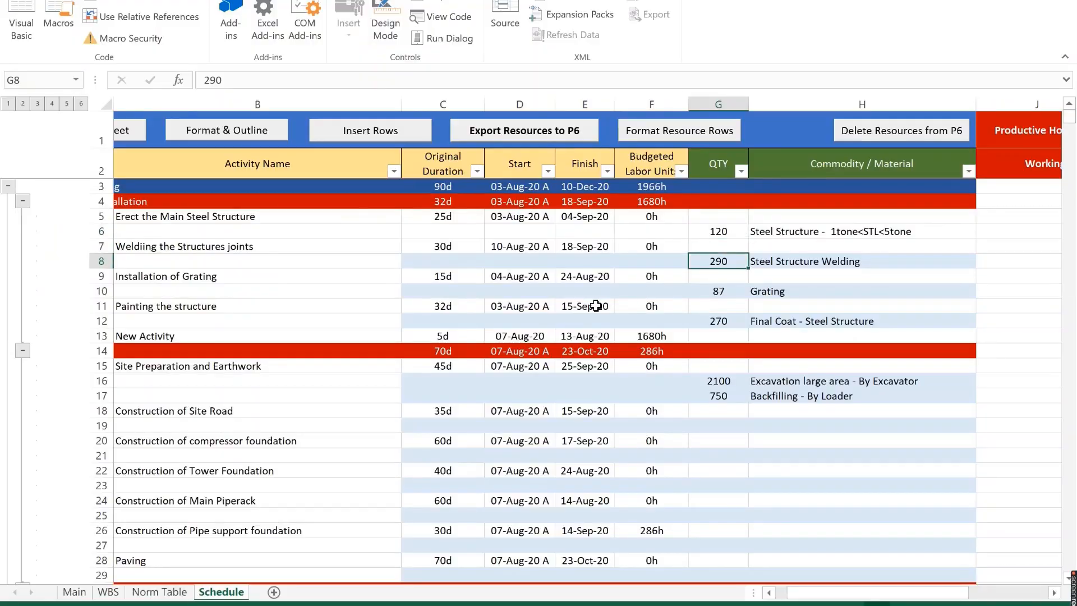
pyautogui.hotkey('alt', 'Tab')
pyautogui.click(330, 423)
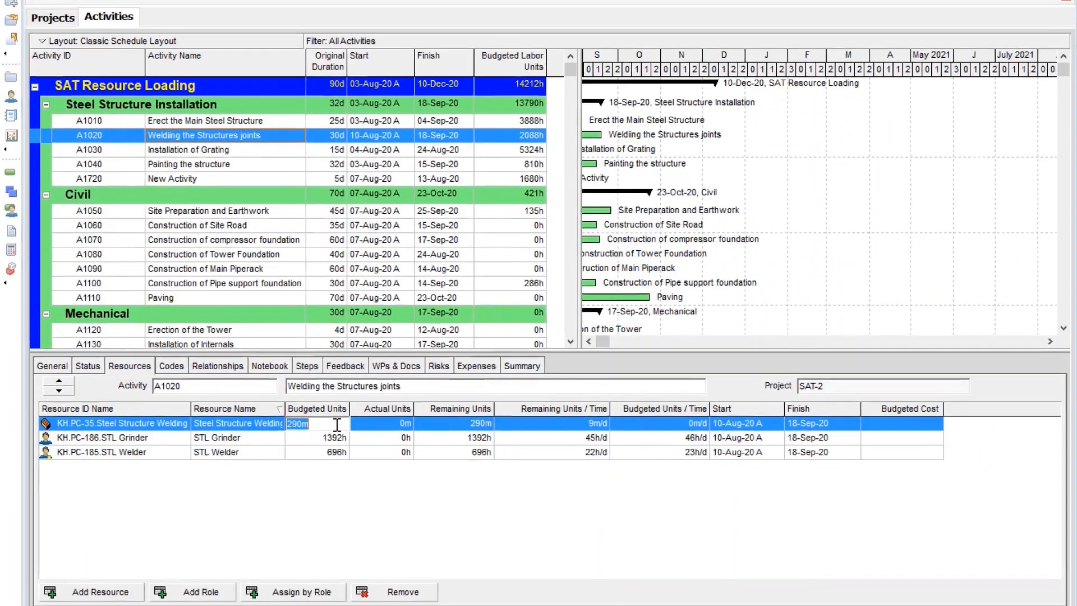
pyautogui.click(265, 424)
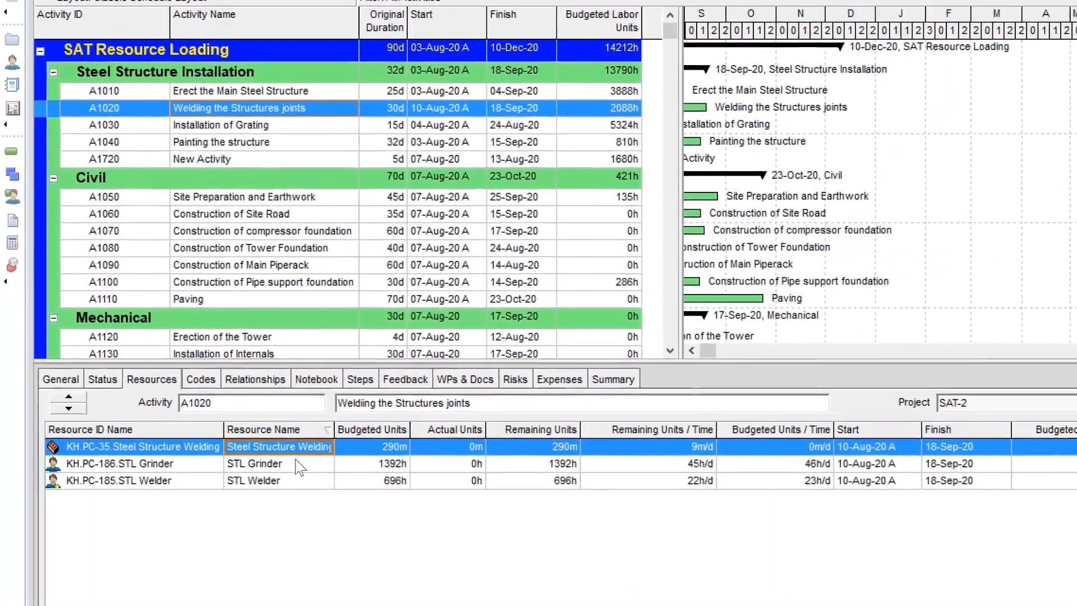
pyautogui.click(298, 464)
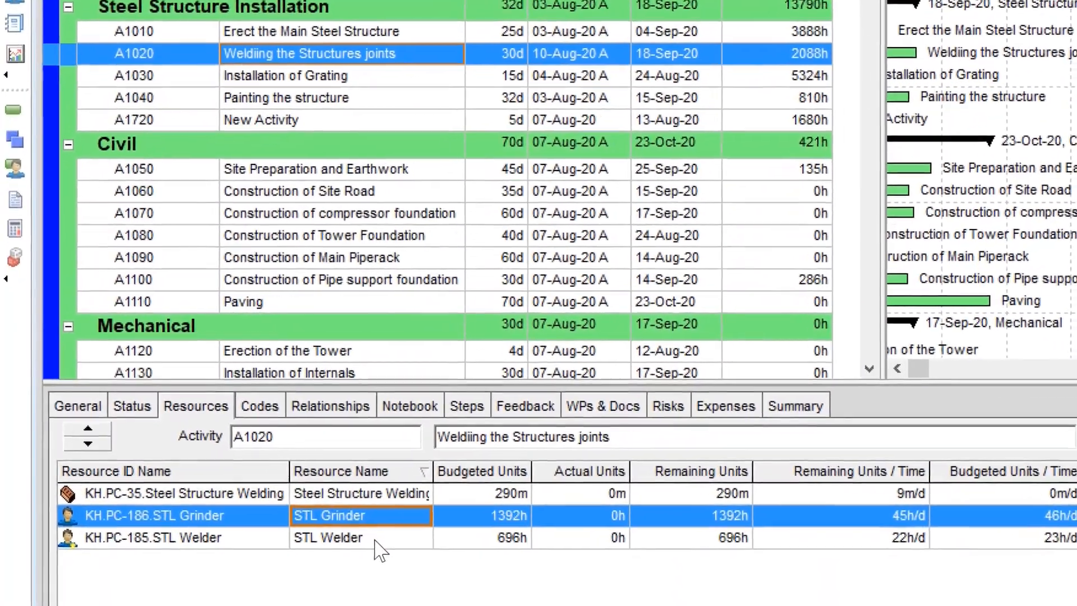
pyautogui.click(375, 542)
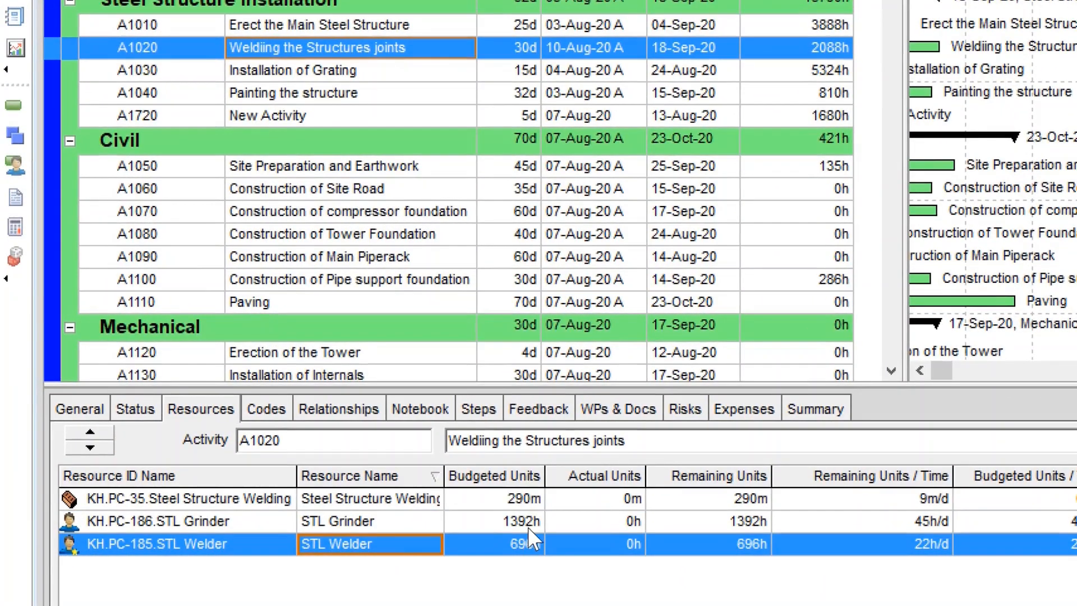
pyautogui.click(515, 519)
pyautogui.click(511, 536)
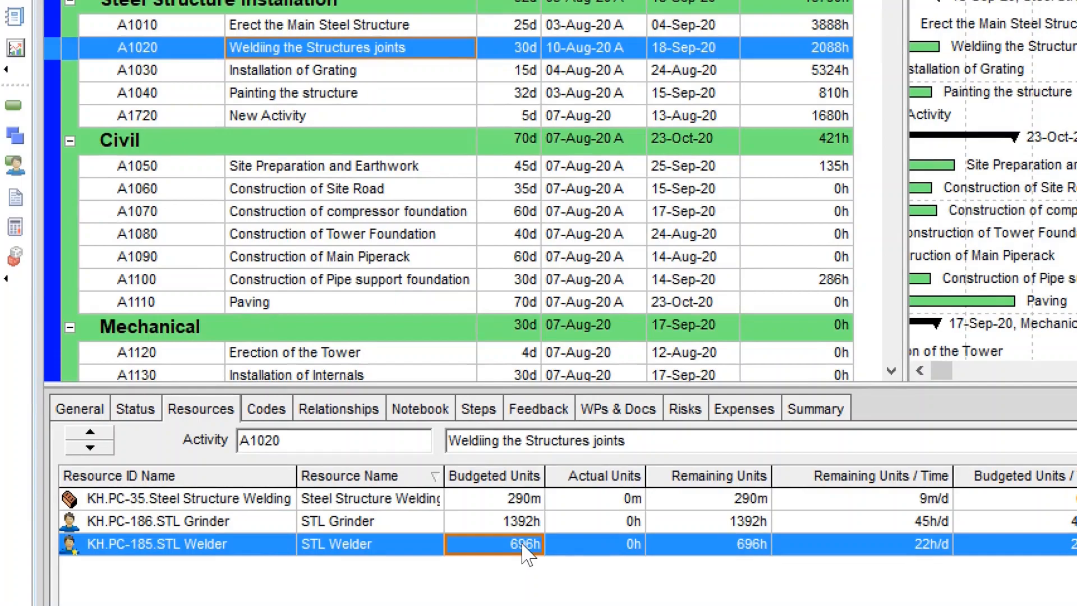
# Step: Review the crane and grating resources on Installation of Grating in Primavera P6 and compare the grating quantity with the Excel Schedule sheet
pyautogui.click(354, 70)
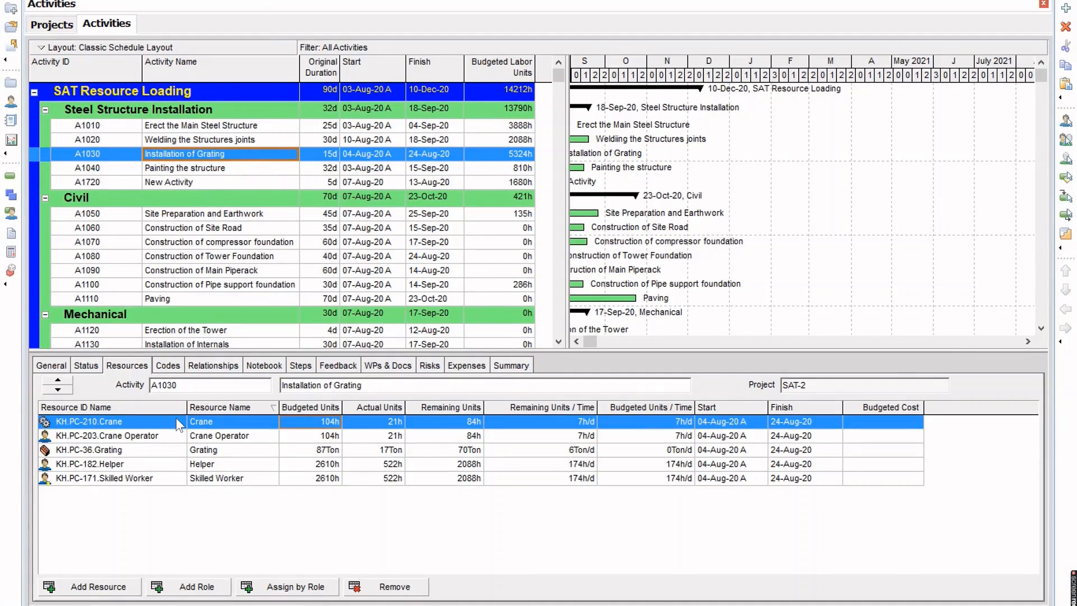
pyautogui.click(138, 422)
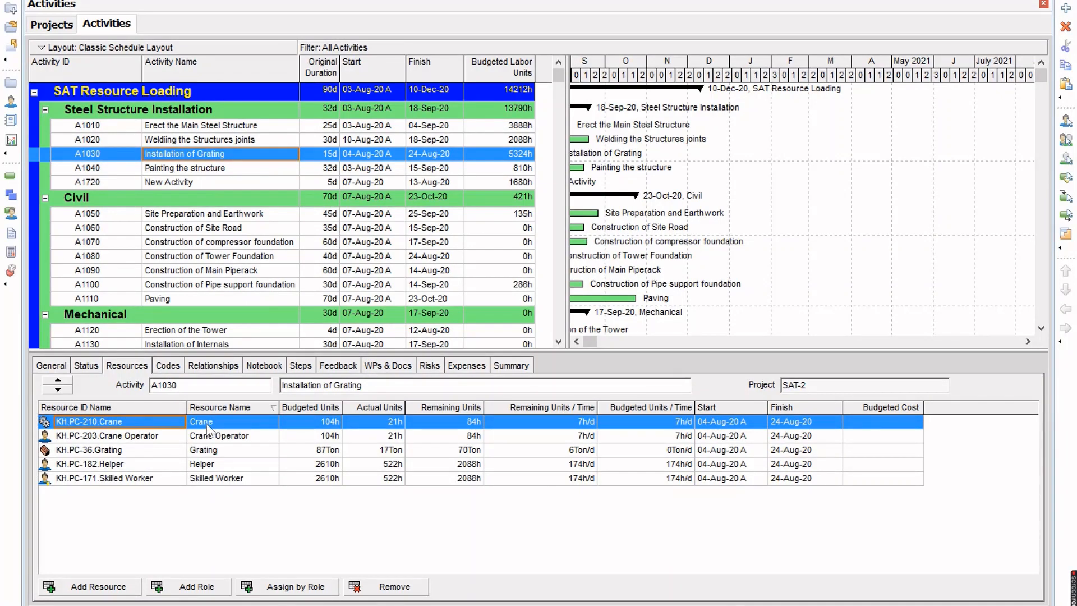
pyautogui.click(115, 451)
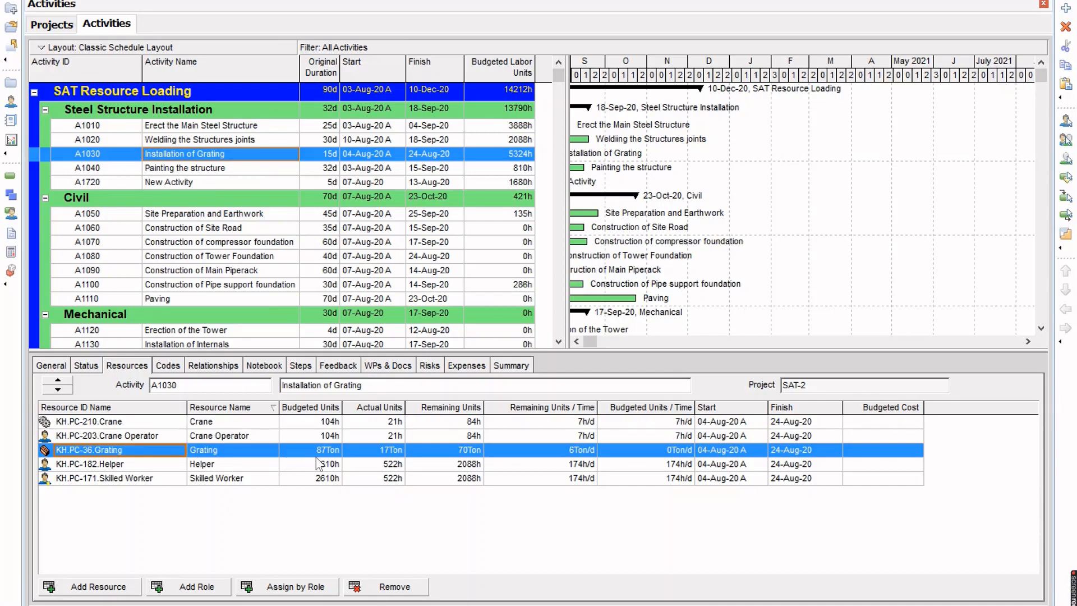
pyautogui.hotkey('alt', 'Tab')
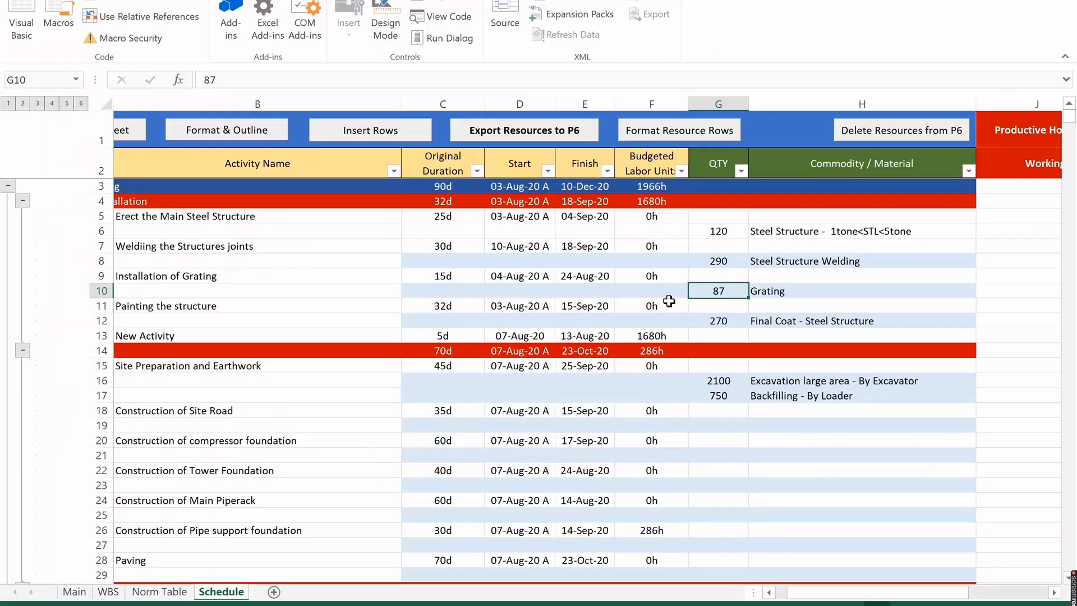
pyautogui.hotkey('alt', 'Tab')
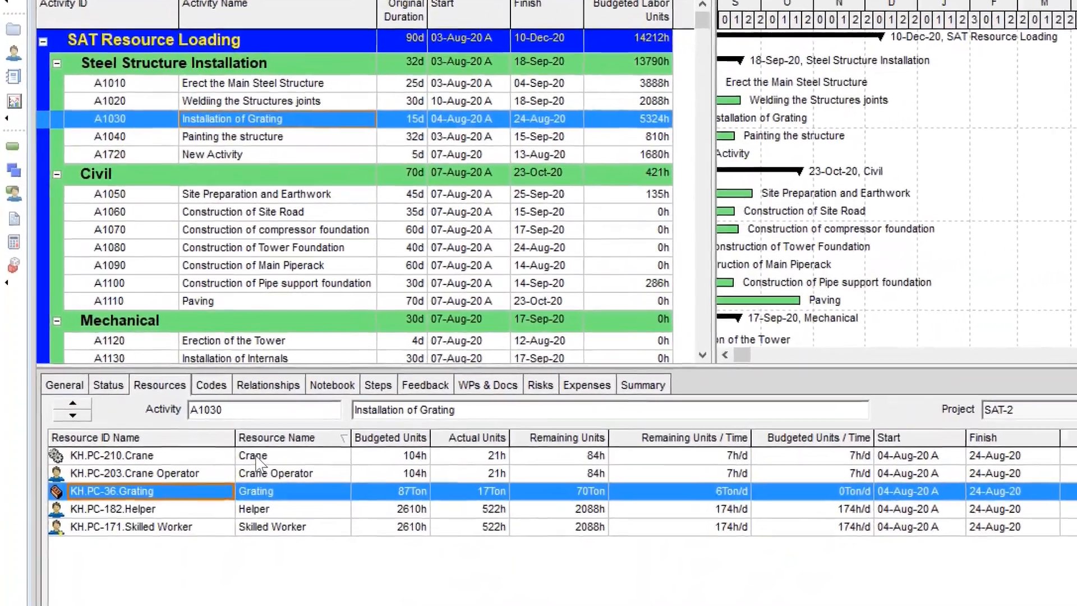
# Step: Check the budgeted units of the Crane, Crane Operator, Helper and Skilled Worker resources on activity A1030
pyautogui.click(231, 427)
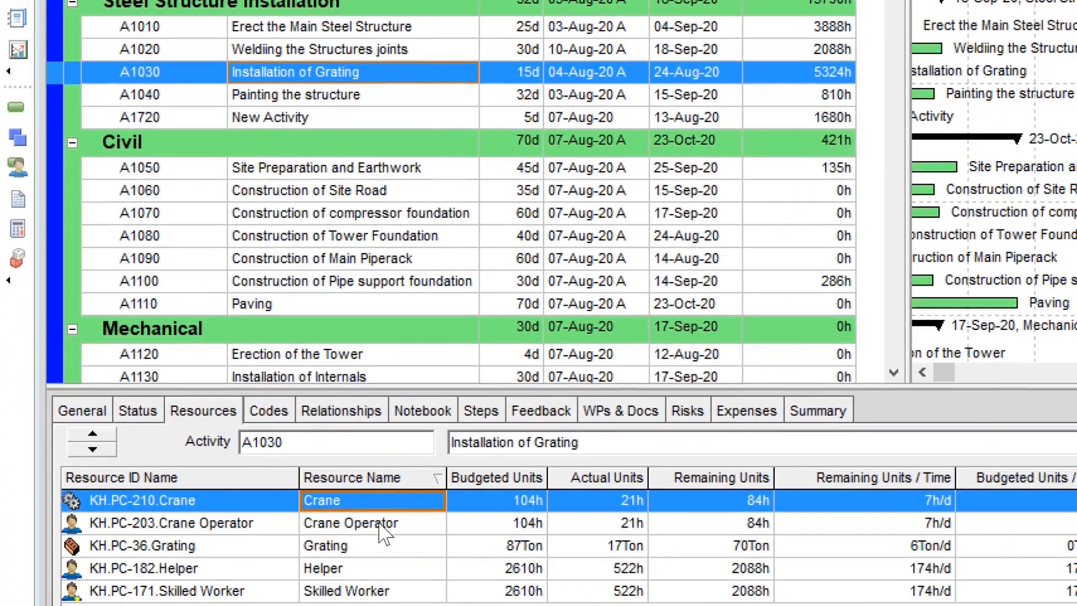
pyautogui.click(383, 528)
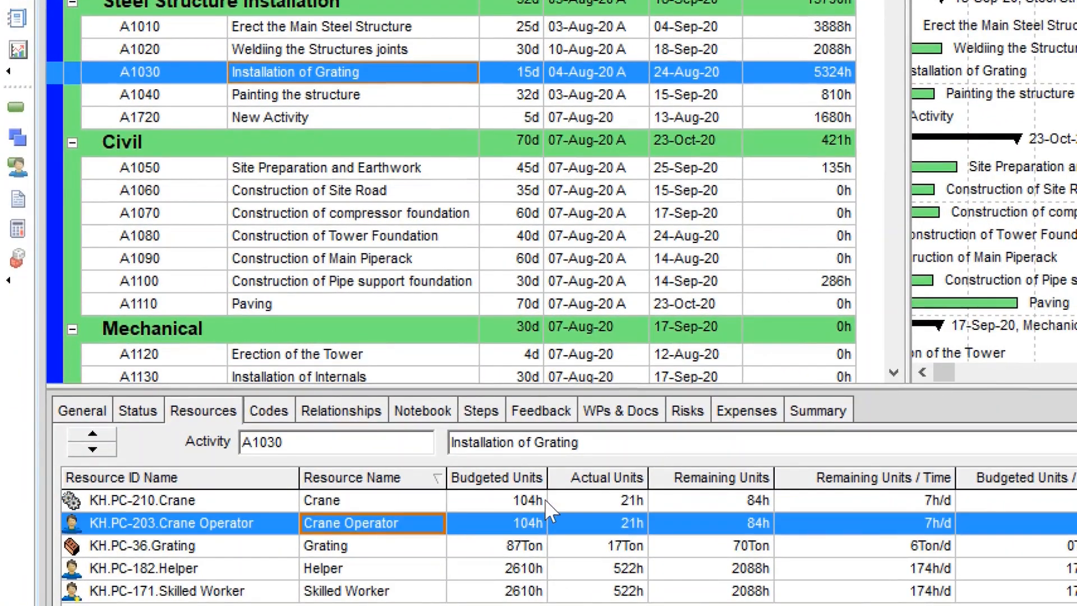
pyautogui.click(360, 574)
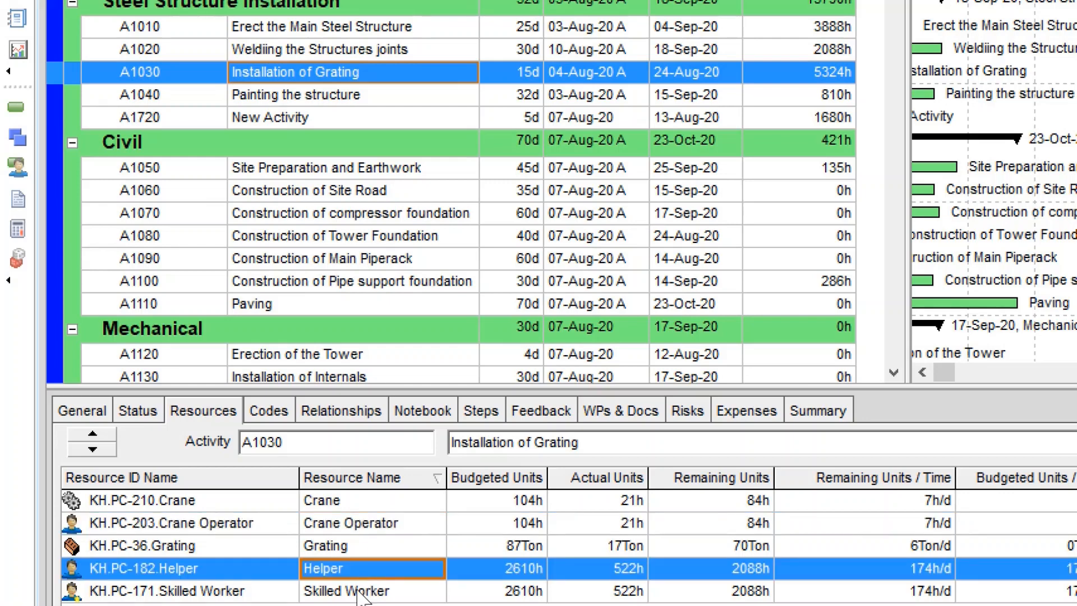
pyautogui.click(354, 592)
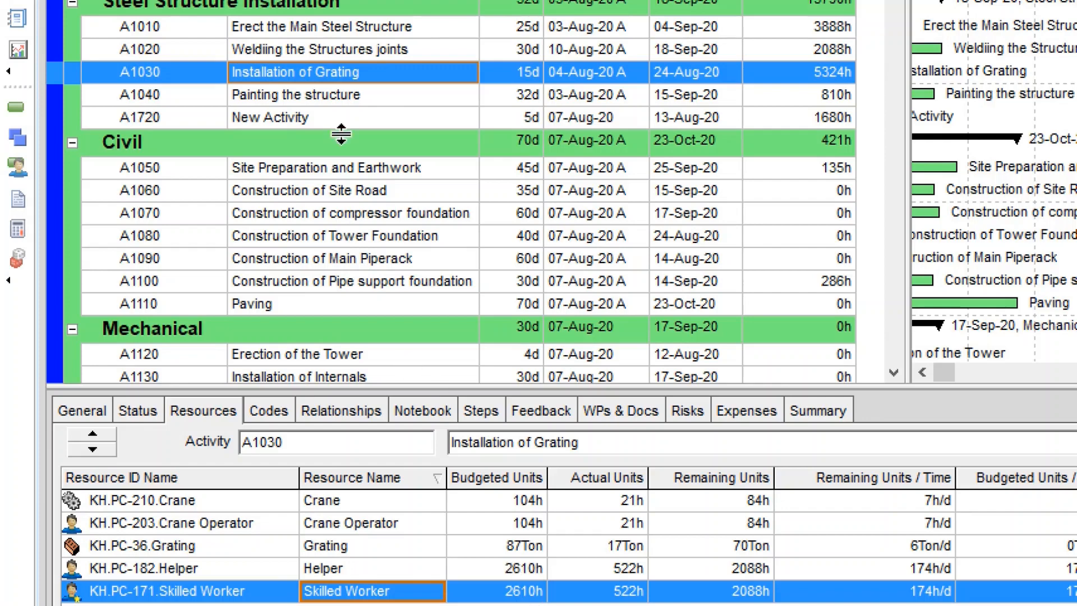
# Step: Compare the Excel final coat quantity with the resources on Painting the structure in Primavera P6, checking the Painter's budgeted units
pyautogui.click(352, 100)
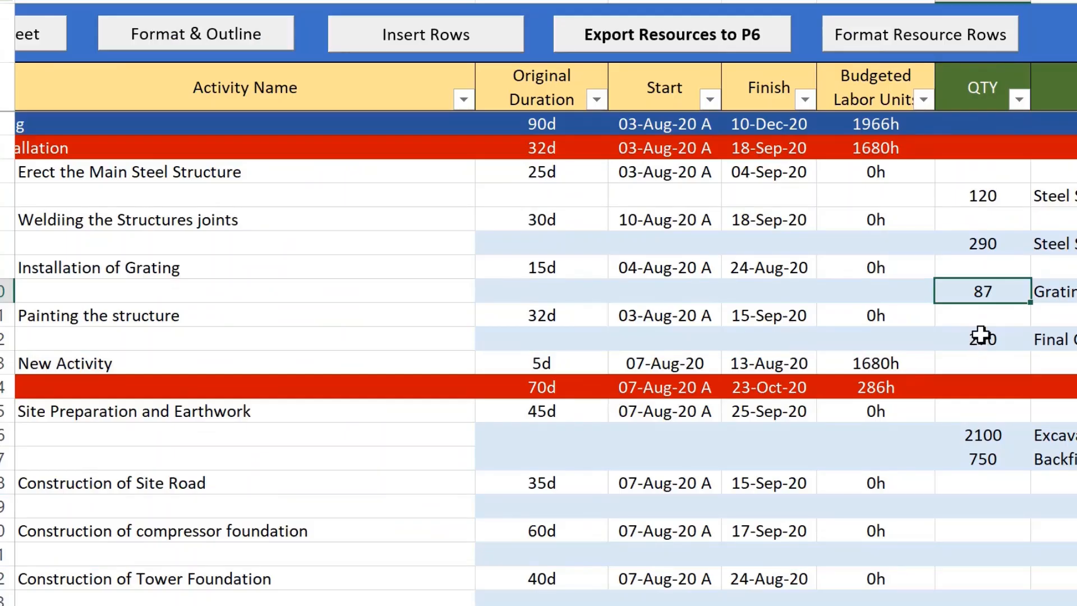
pyautogui.click(981, 339)
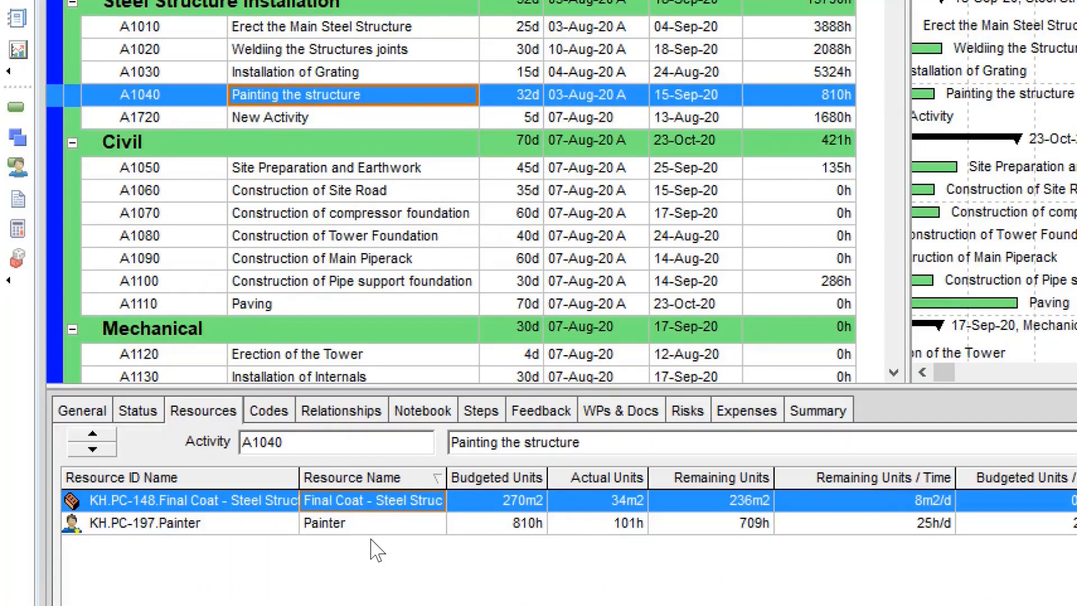
pyautogui.click(370, 526)
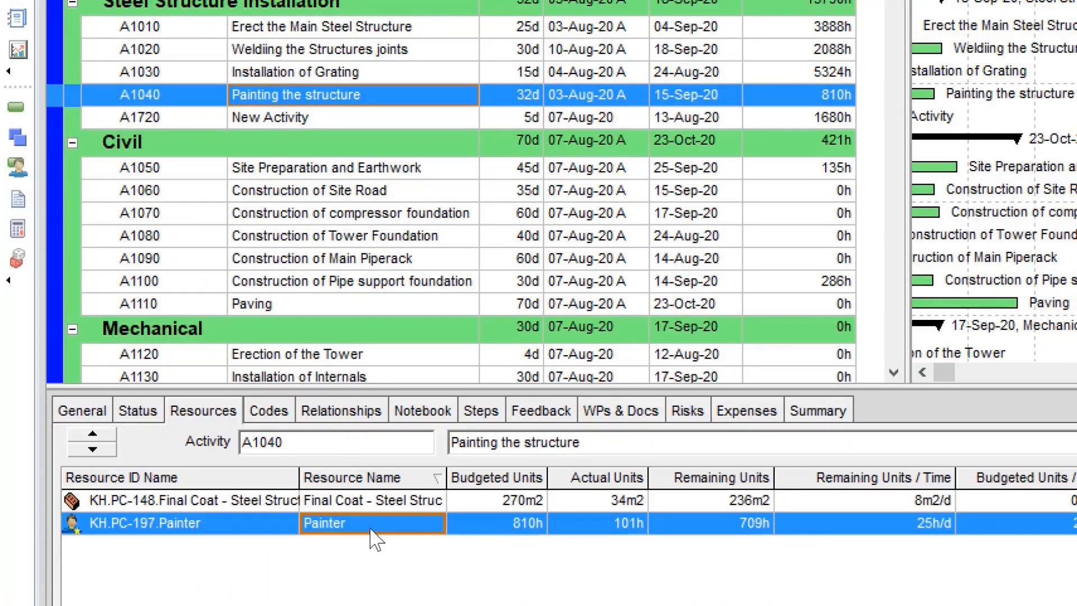
pyautogui.click(531, 530)
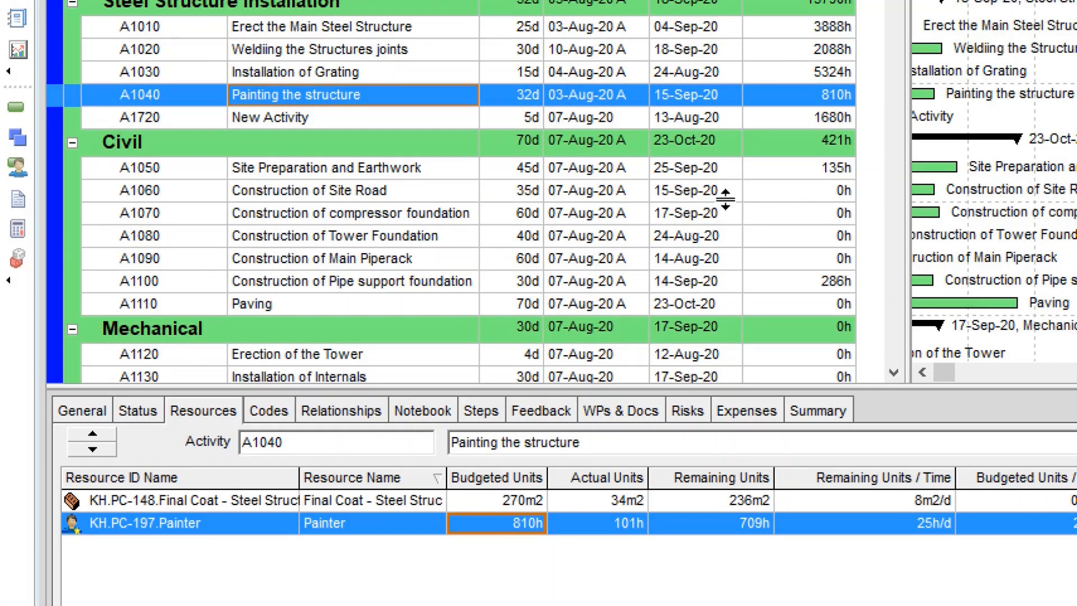
# Step: Compare the excavation and backfilling units on Site Preparation and Earthwork with the quantities in the Excel Schedule sheet
pyautogui.click(596, 168)
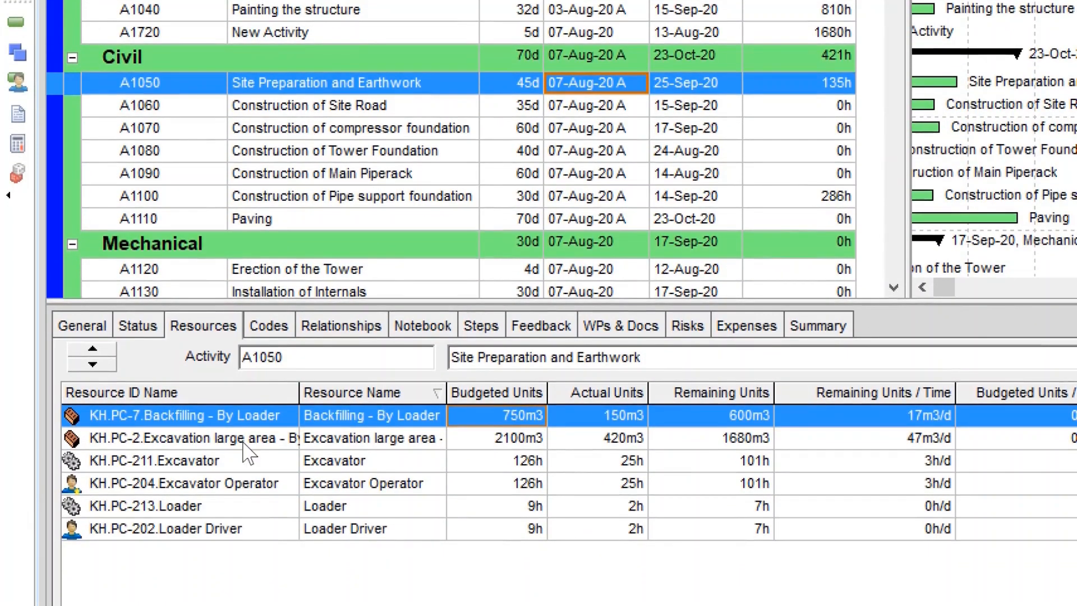
pyautogui.click(199, 439)
pyautogui.click(200, 416)
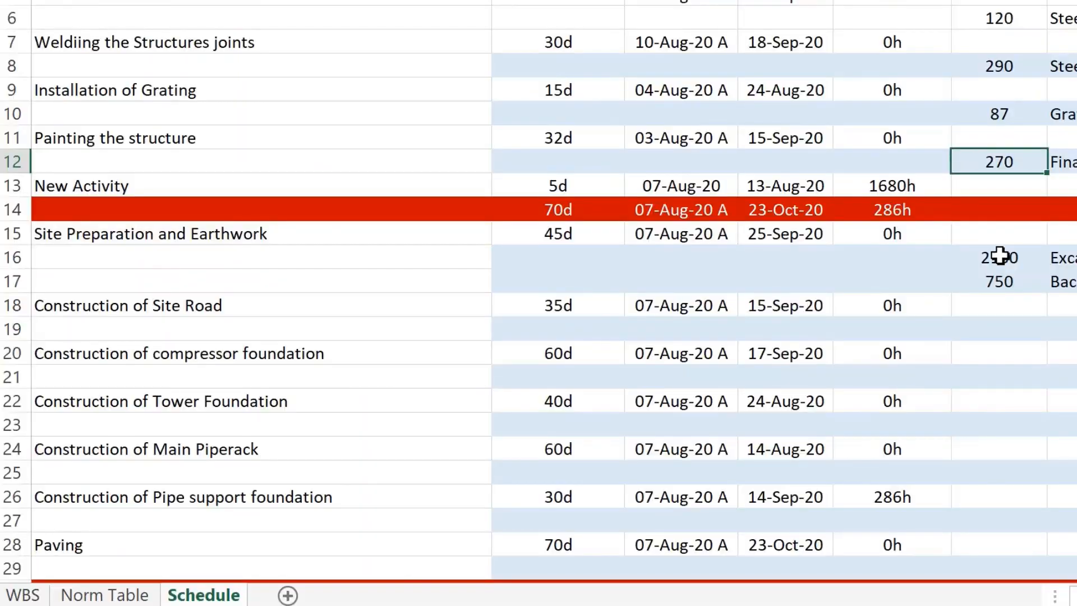
pyautogui.moveTo(998, 252); pyautogui.dragTo(998, 284)
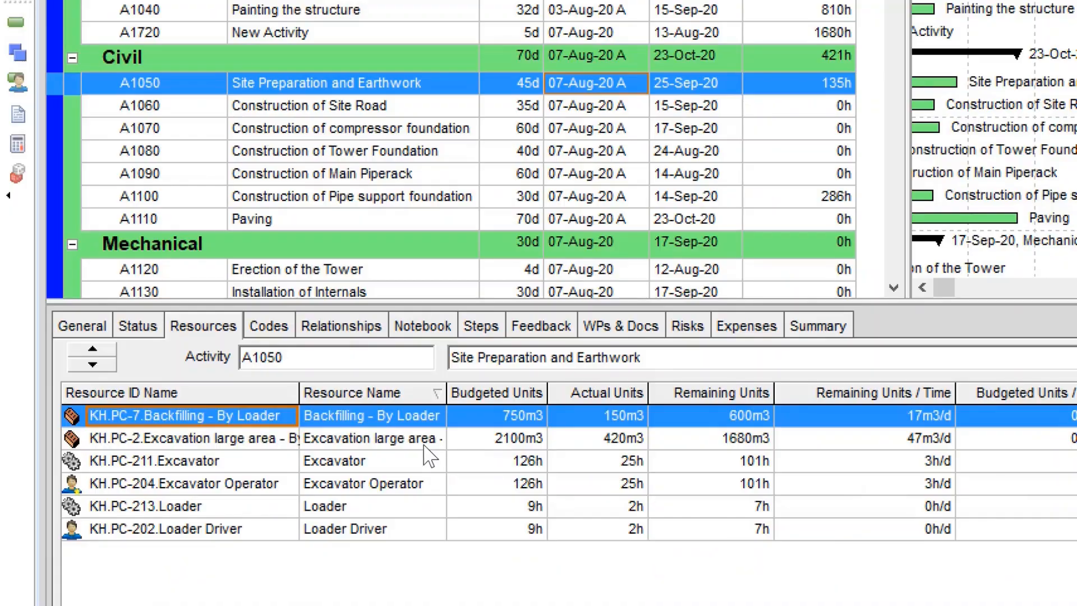
pyautogui.click(424, 440)
pyautogui.click(417, 420)
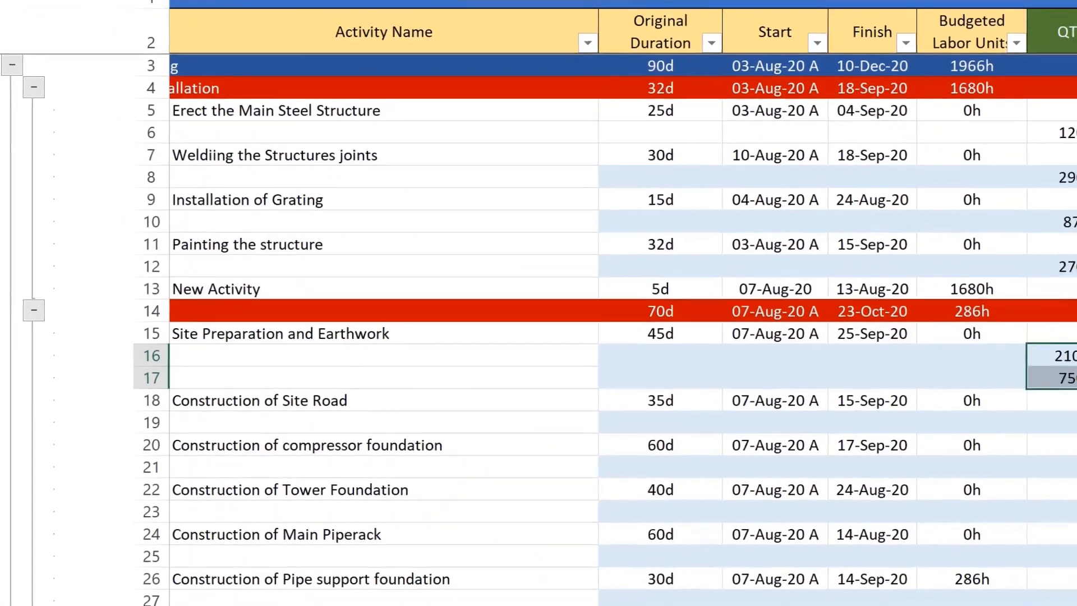
# Step: Switch to the Excel Schedule sheet and examine the activity ID, quantity and commodity columns of the assigned and empty resource rows
pyautogui.click(957, 414)
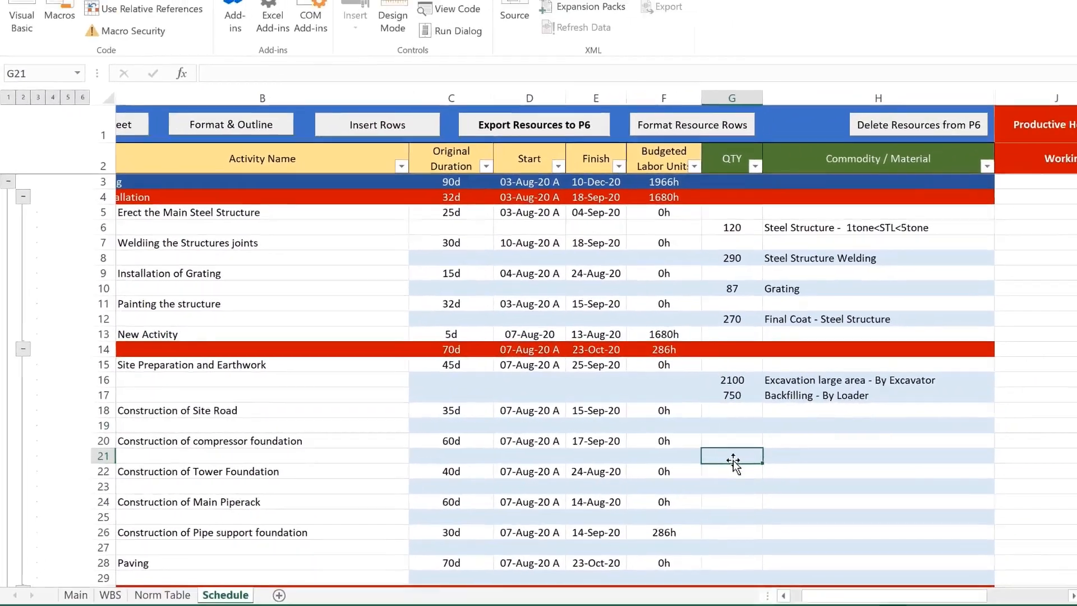
pyautogui.click(816, 492)
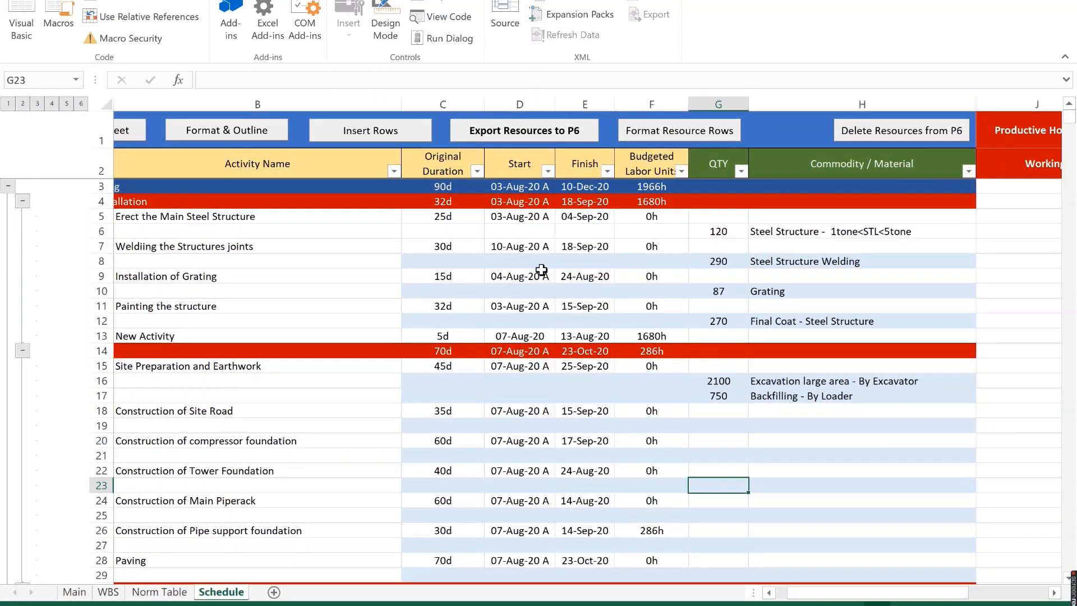
pyautogui.moveTo(811, 595); pyautogui.dragTo(799, 594)
pyautogui.click(641, 290)
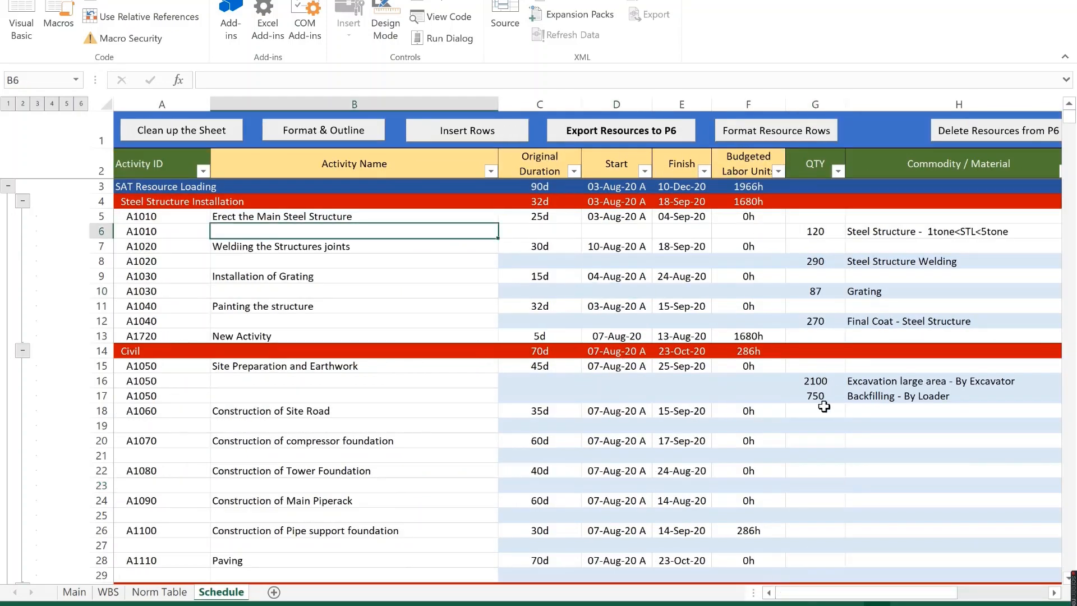
pyautogui.click(819, 426)
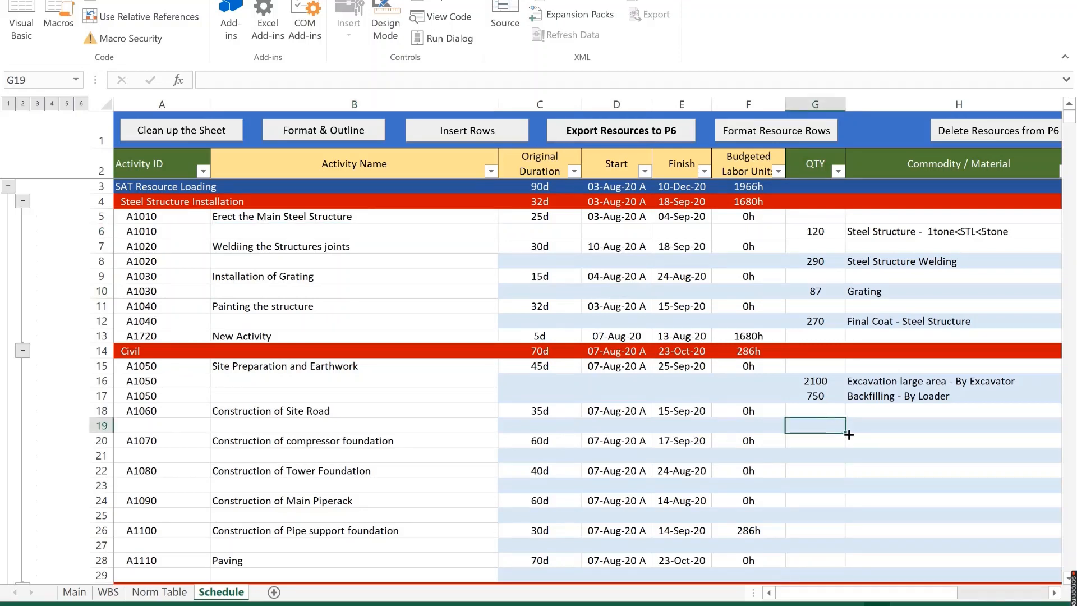
pyautogui.click(906, 425)
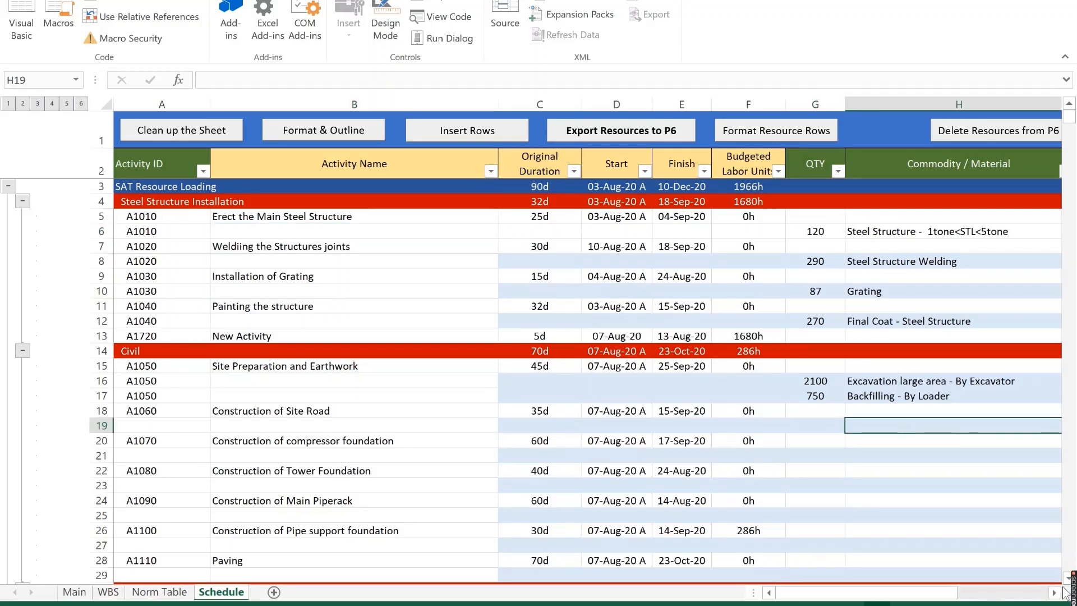
pyautogui.click(1053, 593)
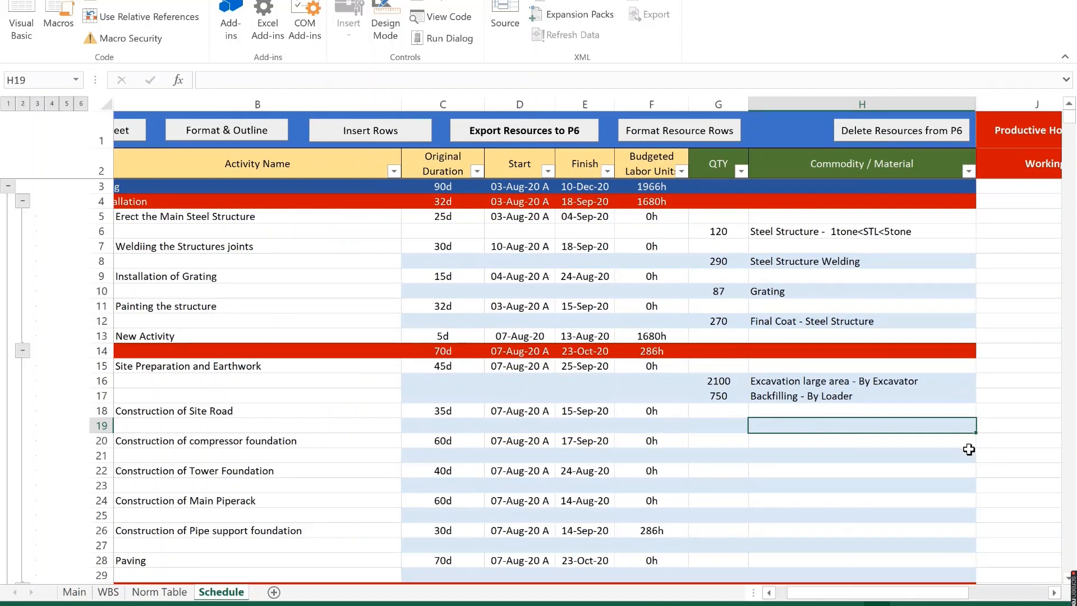
# Step: Enter a quantity of 12 in the empty resource row under Construction of Site Road
pyautogui.click(721, 428)
pyautogui.write('1')
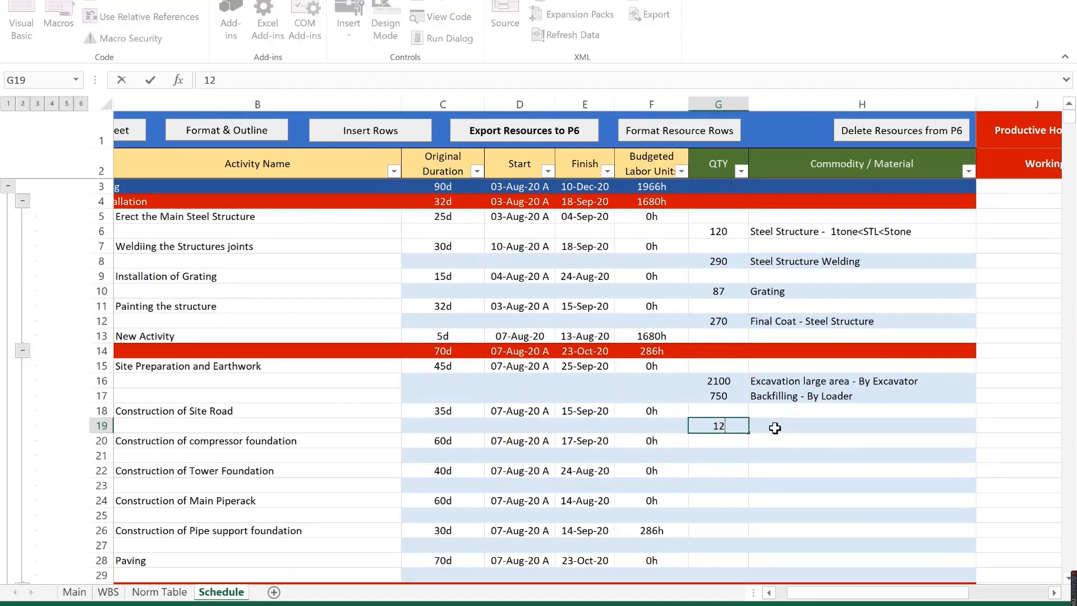
pyautogui.write('2')
pyautogui.click(805, 429)
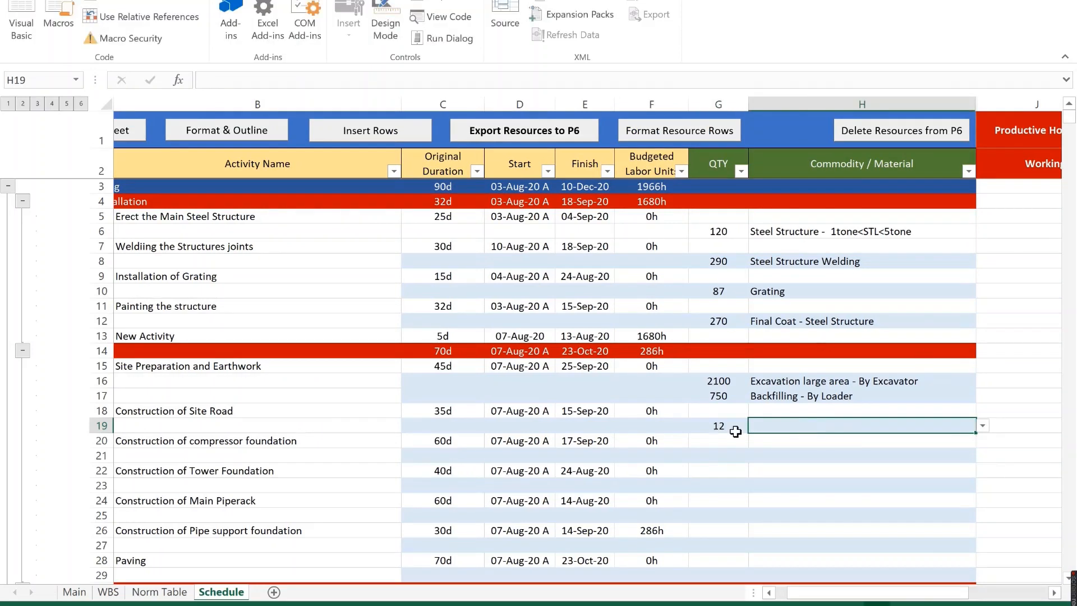
pyautogui.click(720, 427)
pyautogui.click(791, 432)
# Step: Check the activity ID and quantity of the steel structure resource row under Erect the Main Steel Structure
pyautogui.moveTo(864, 593); pyautogui.dragTo(813, 593)
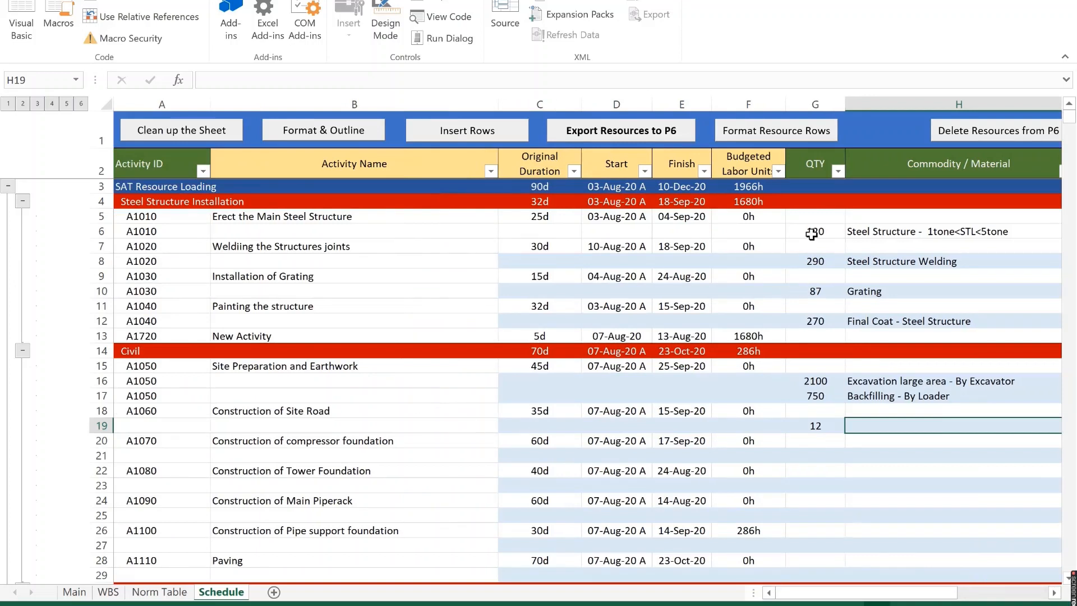
pyautogui.click(163, 232)
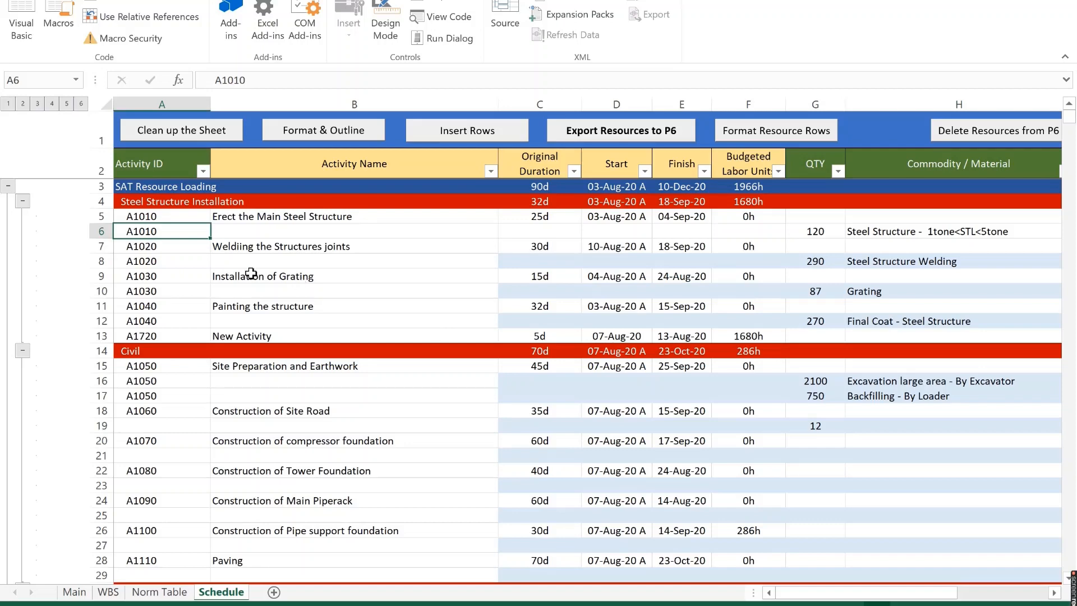
pyautogui.click(815, 232)
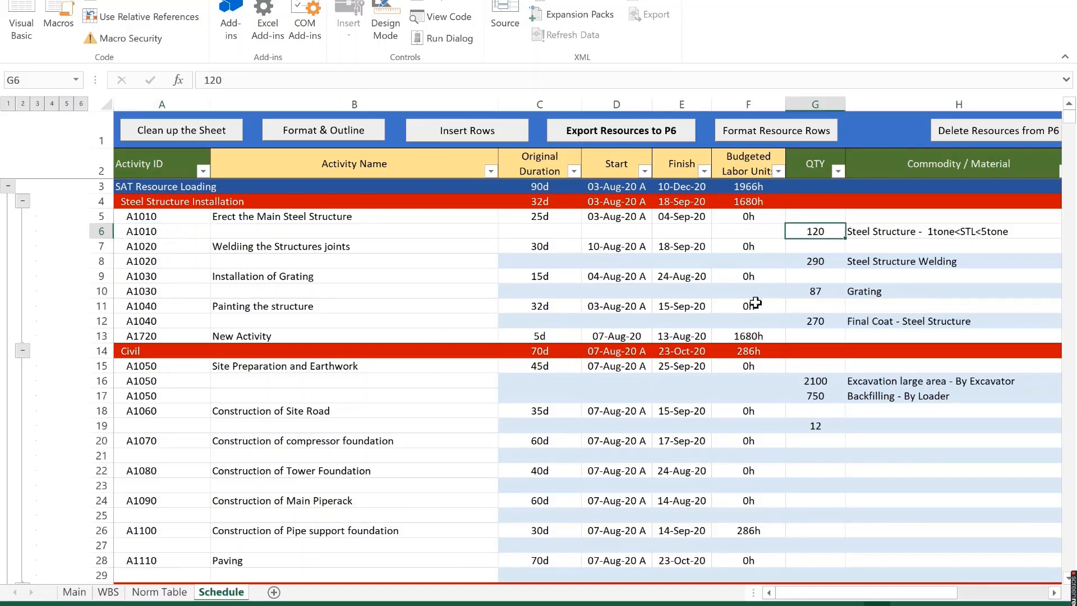
# Step: Switch to Primavera P6 and remove all resource assignments from activity A1010, including those with actuals
pyautogui.hotkey('alt', 'Tab')
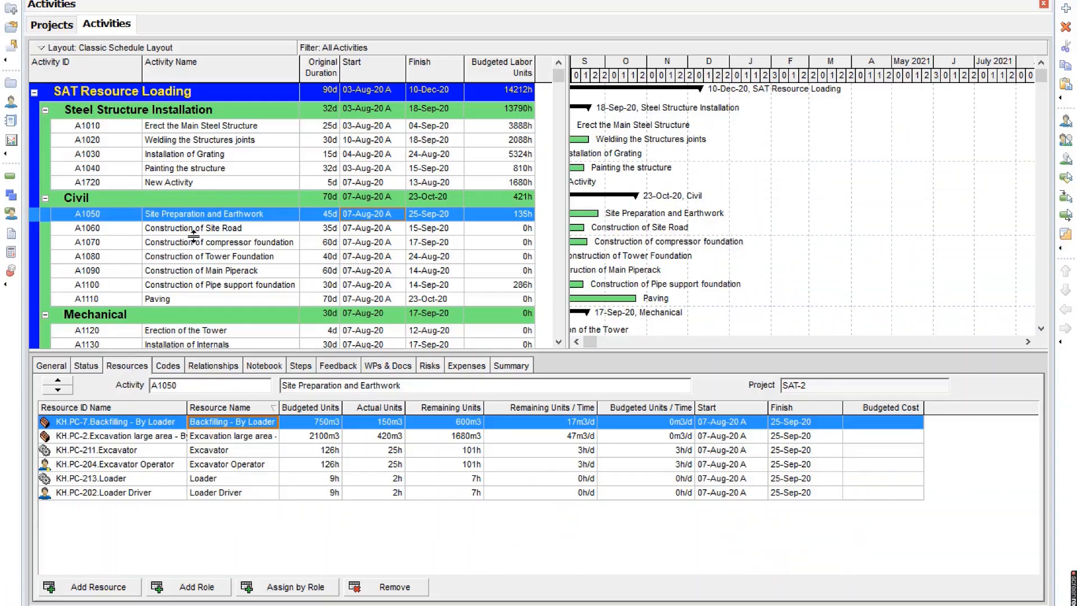
pyautogui.click(180, 130)
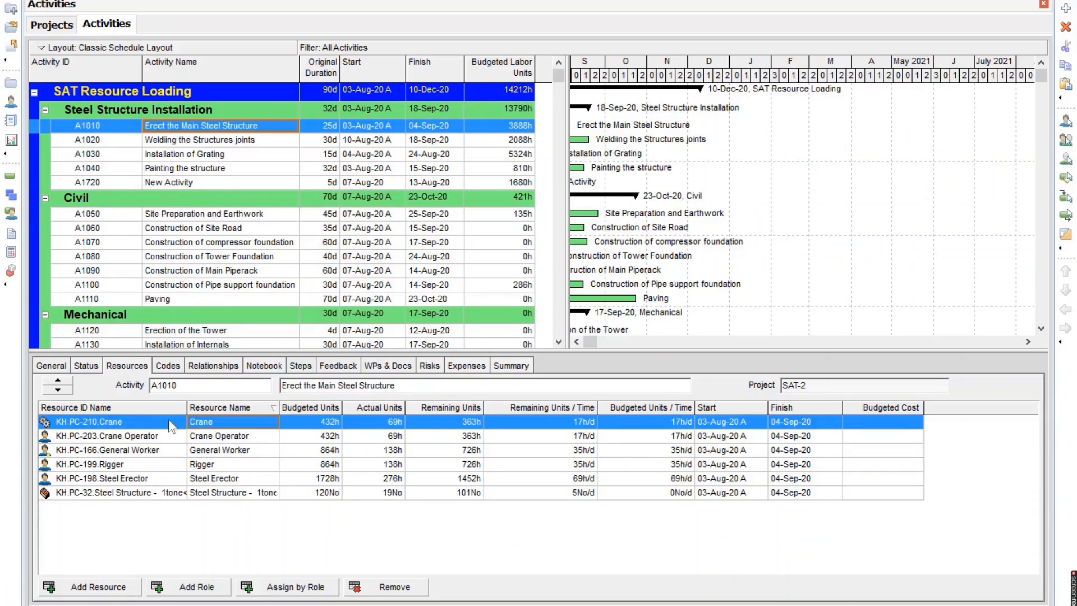
pyautogui.keyDown('shift'); pyautogui.click(140, 493); pyautogui.keyUp('shift')
pyautogui.click(393, 586)
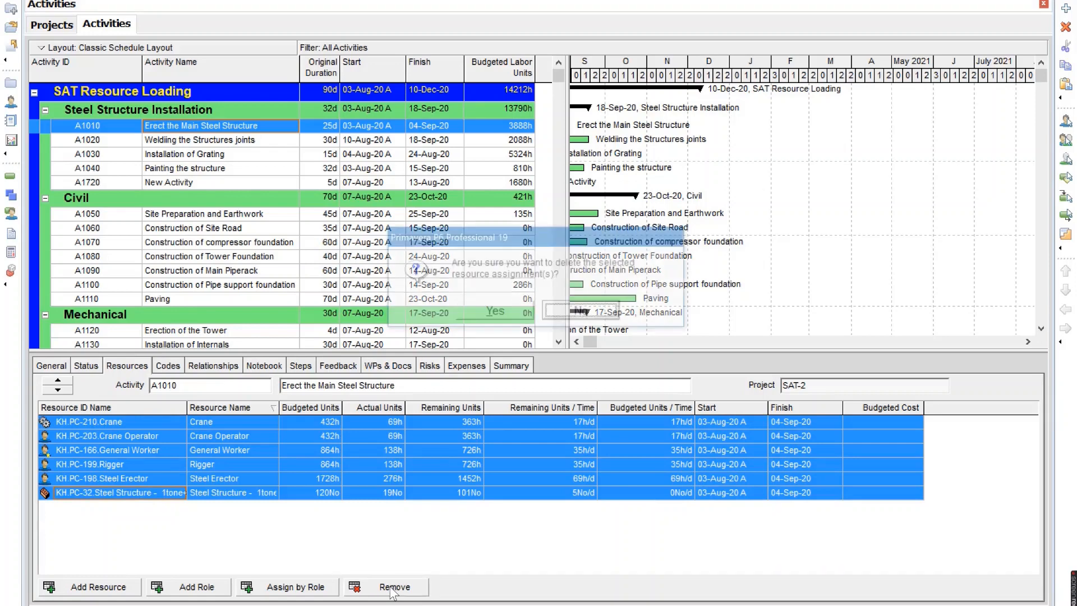
pyautogui.click(482, 318)
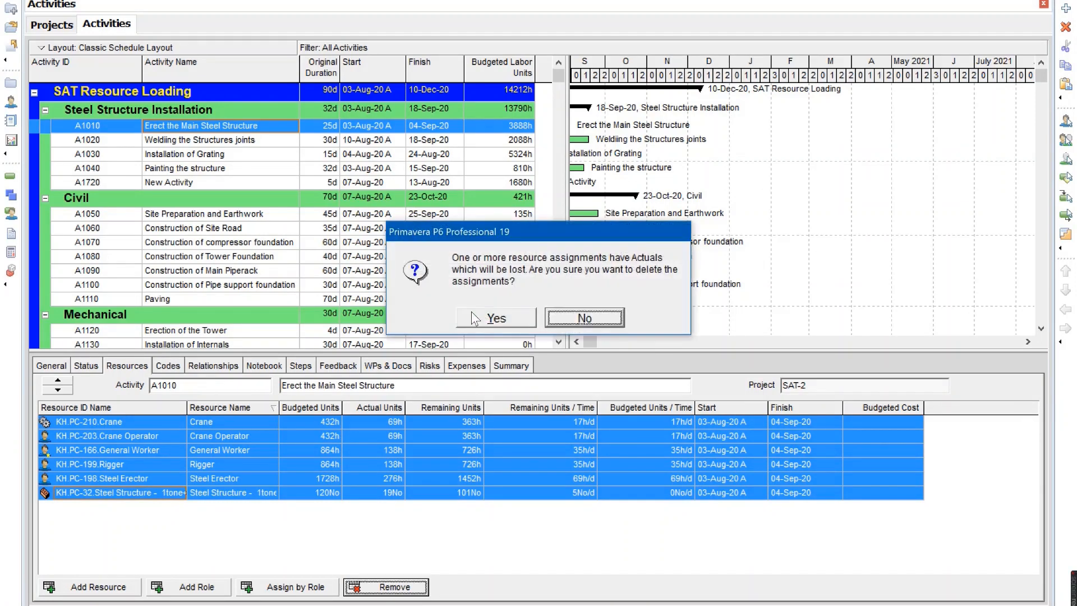
pyautogui.click(484, 321)
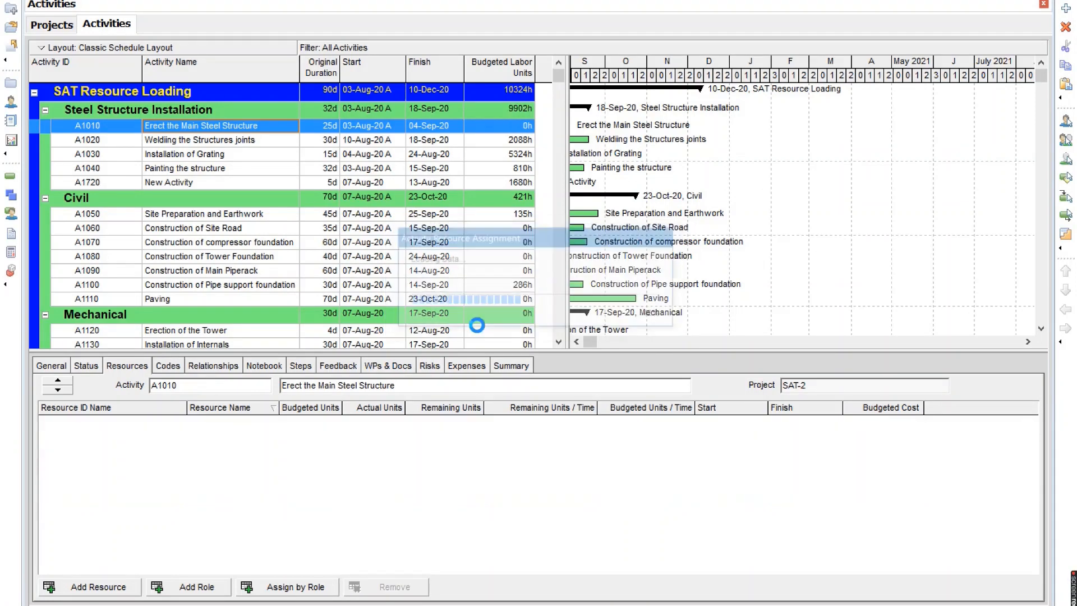
# Step: Return to the Excel Schedule sheet and clear the activity ID of the steel structure resource row in A6
pyautogui.hotkey('alt', 'Tab')
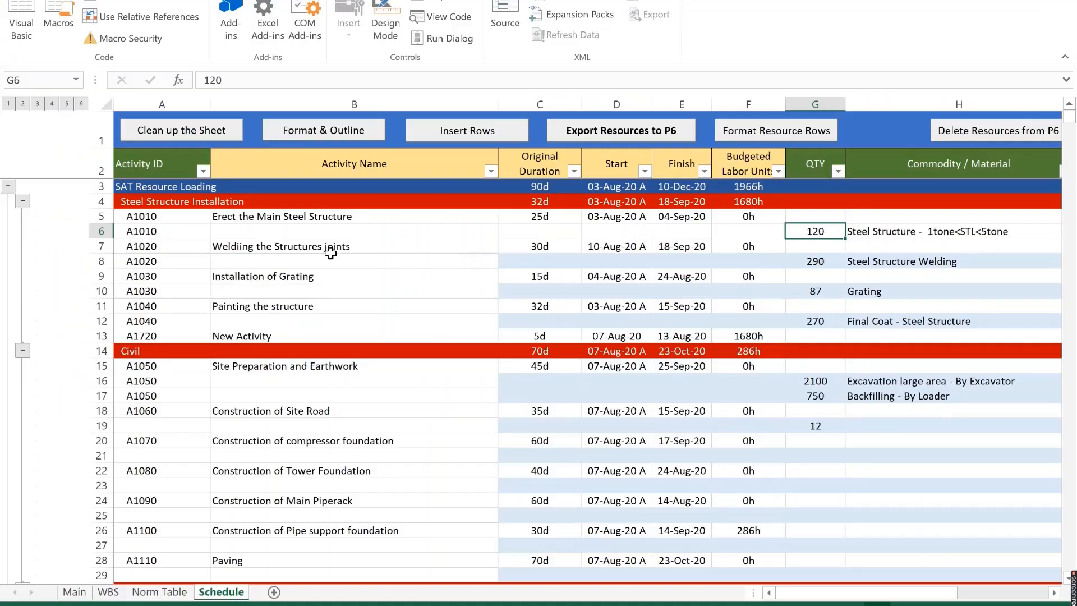
pyautogui.click(153, 232)
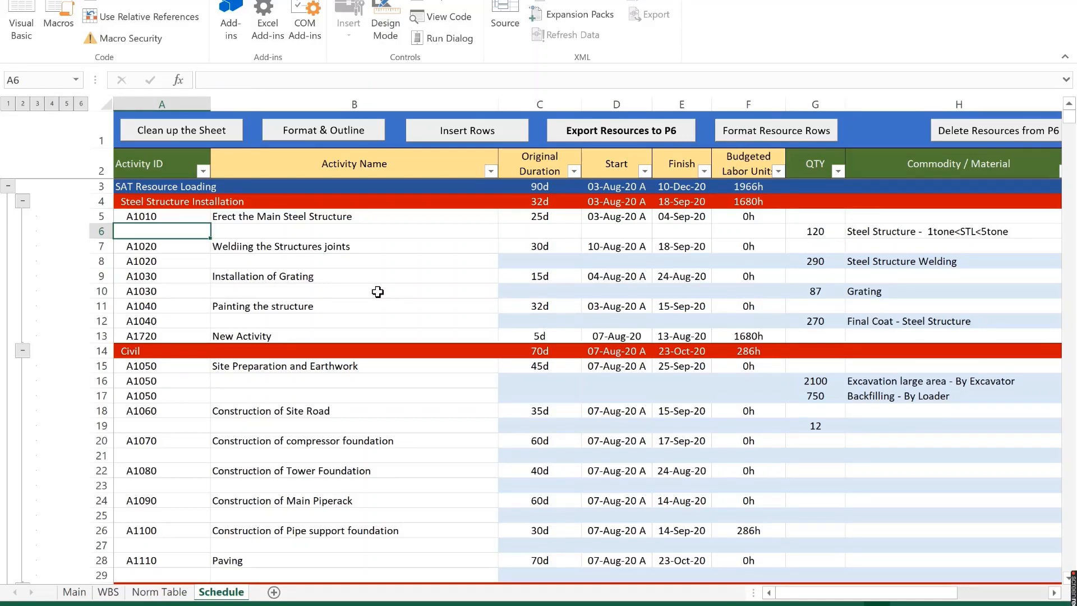
# Step: Set the quantity of the steel structure row in G6 to 190 and try to export the resources to P6
pyautogui.click(835, 237)
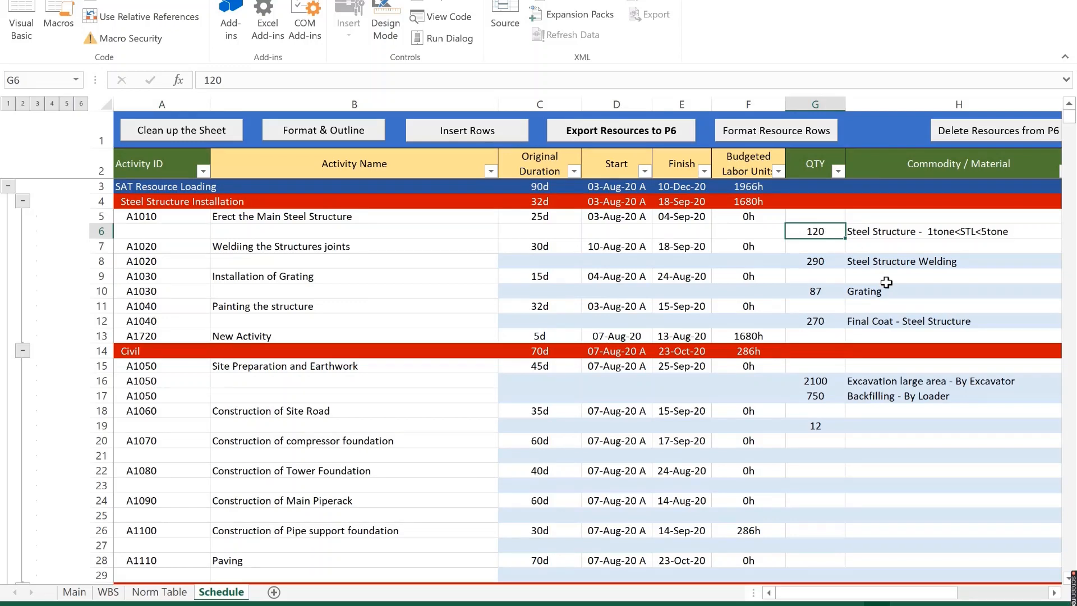
pyautogui.write('1')
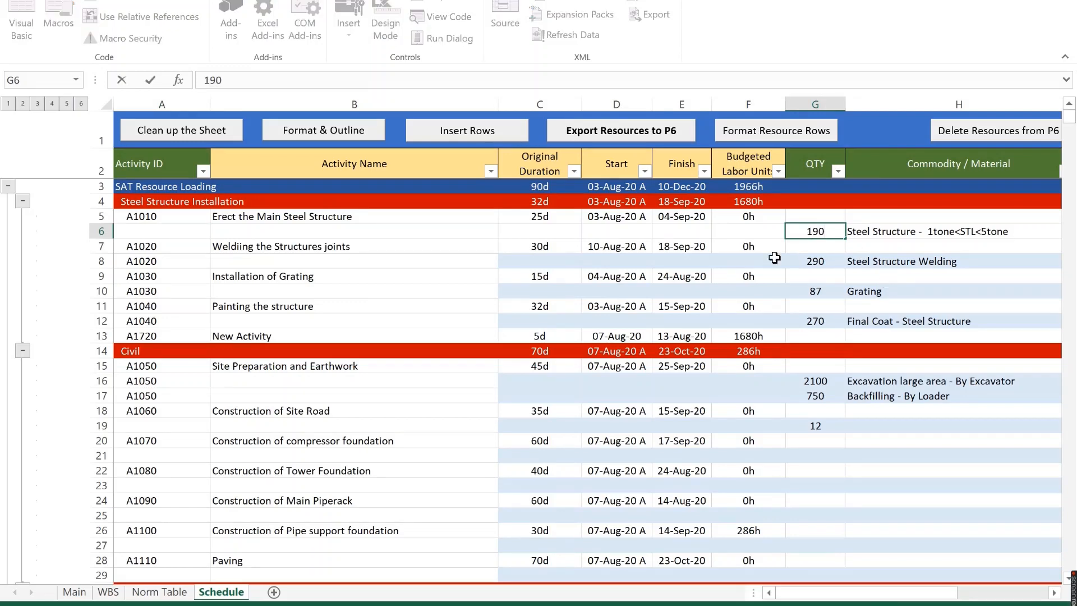
pyautogui.click(745, 230)
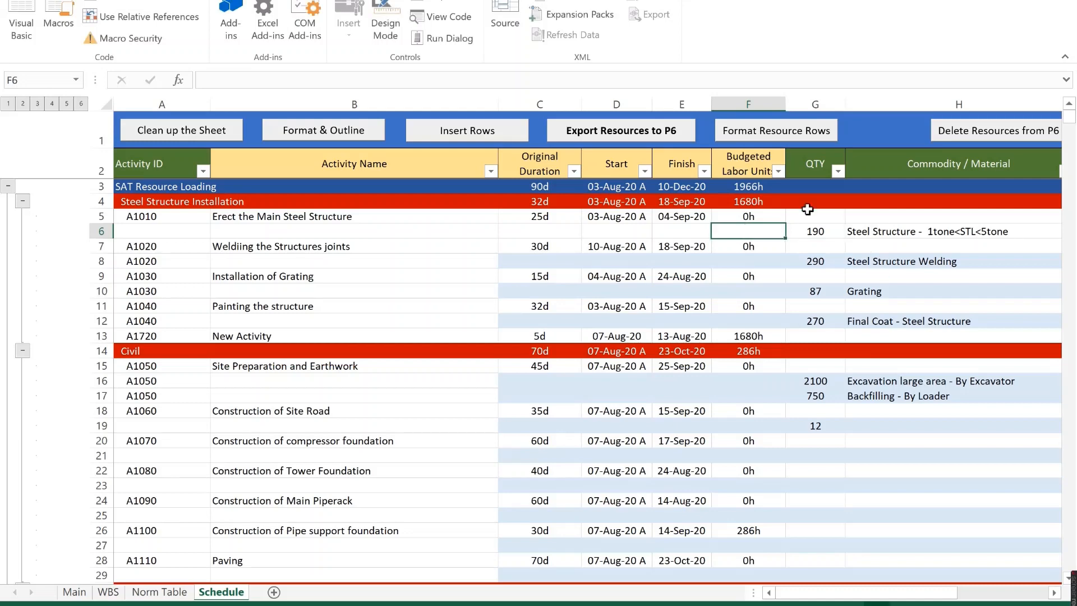
pyautogui.click(604, 138)
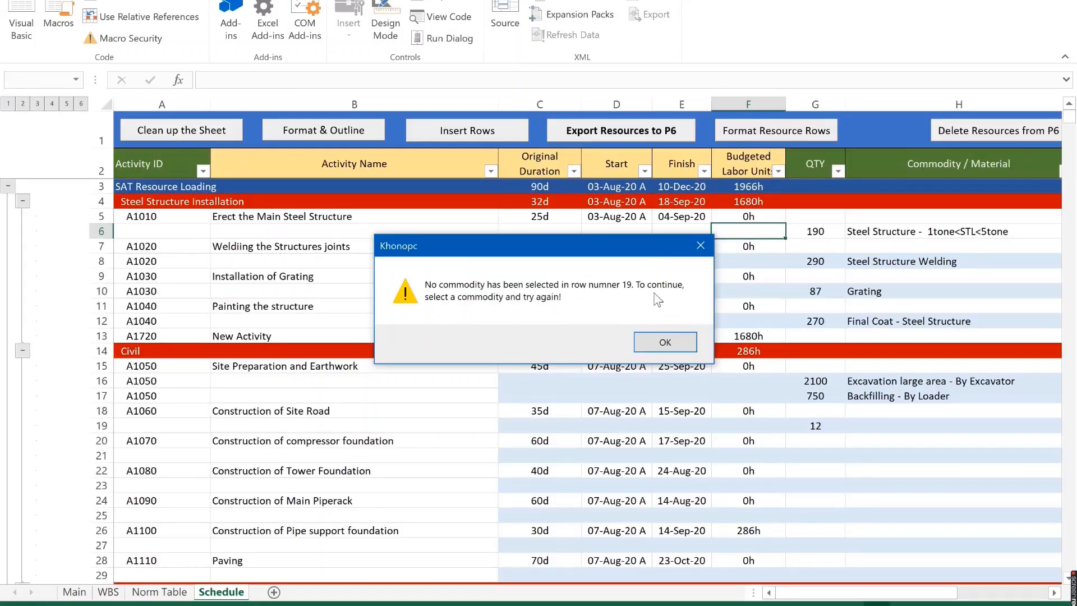
pyautogui.click(662, 343)
# Step: Clear the quantity in G19 under Construction of Site Road and export the resources to P6
pyautogui.click(817, 231)
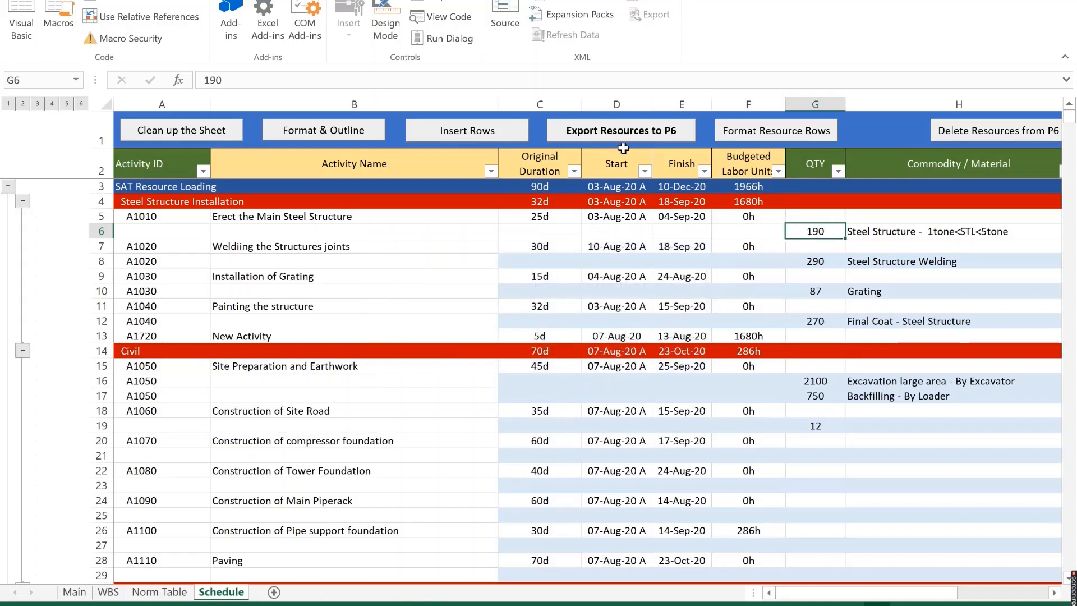
pyautogui.click(618, 139)
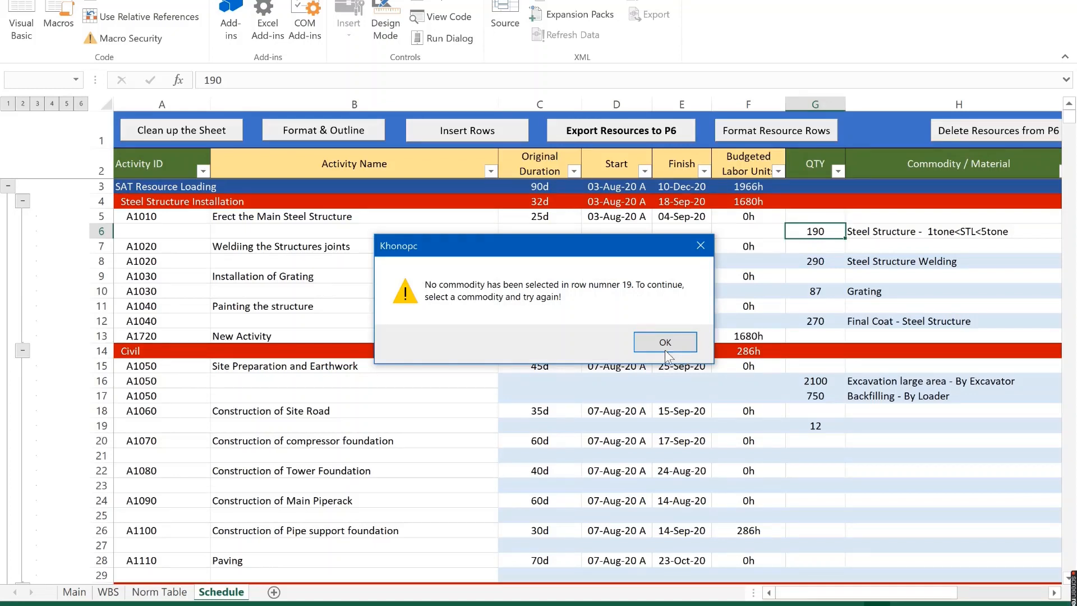
pyautogui.click(665, 343)
pyautogui.click(811, 424)
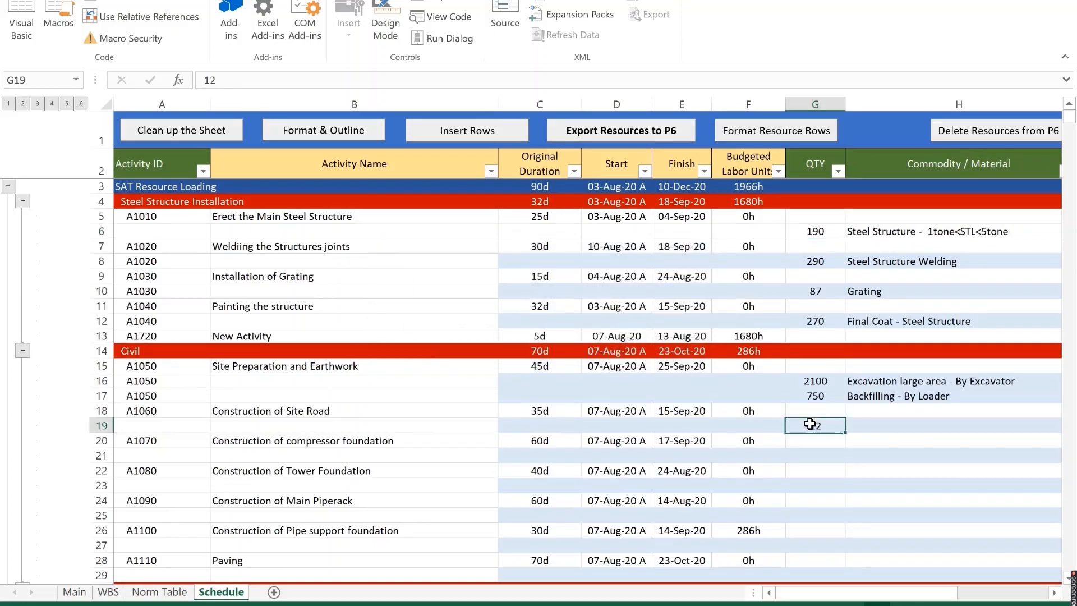
pyautogui.click(638, 138)
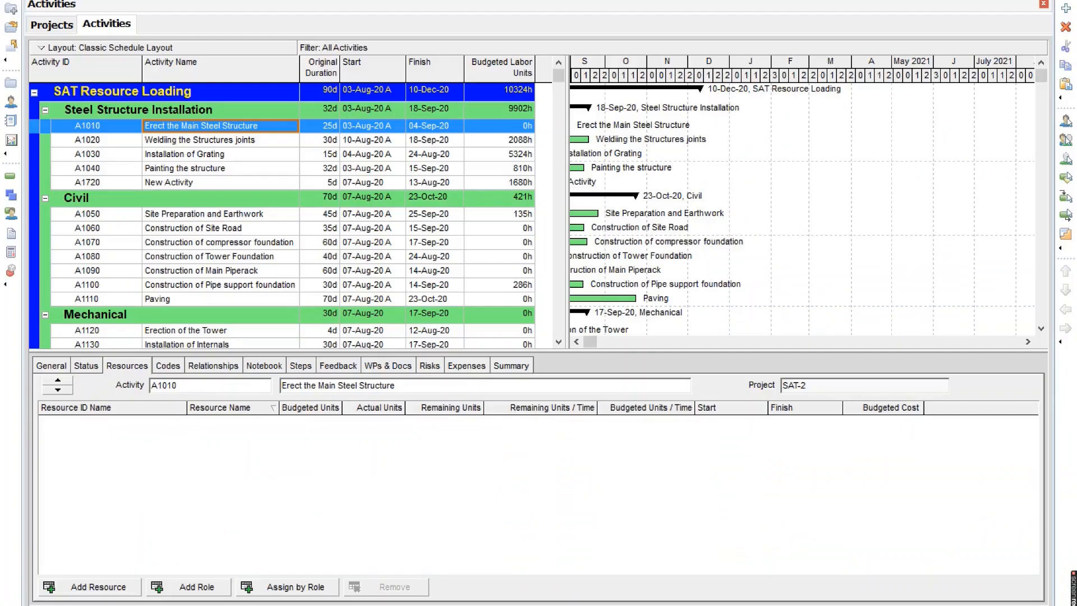
# Step: Refresh Primavera P6 to check activity A1010's budgeted resource units, and review the norms on Excel's Norm Table sheet
pyautogui.press('F5')
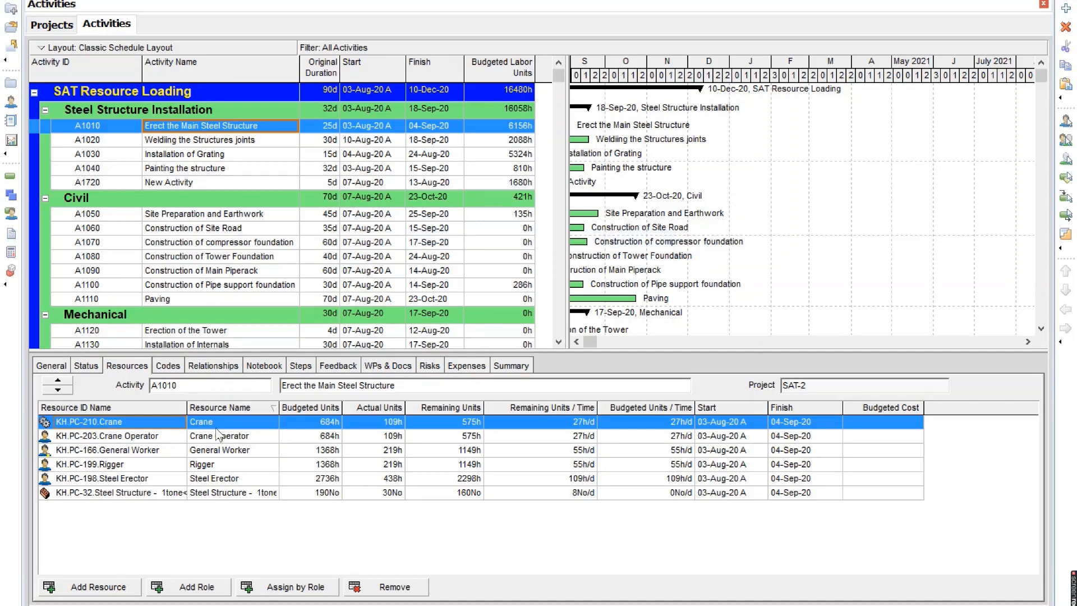
pyautogui.click(304, 495)
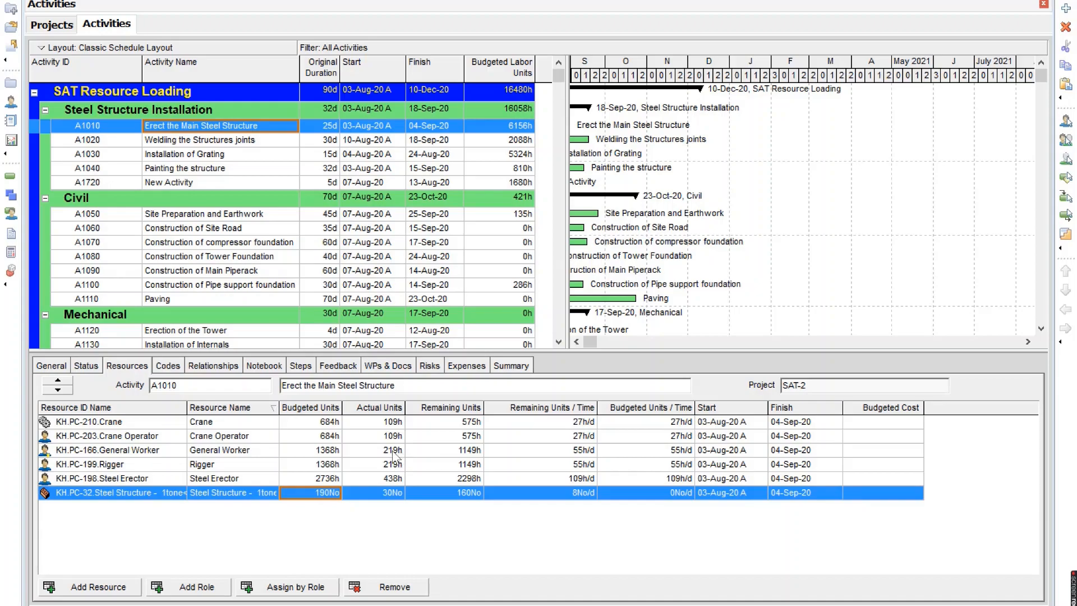
pyautogui.hotkey('alt', 'Tab')
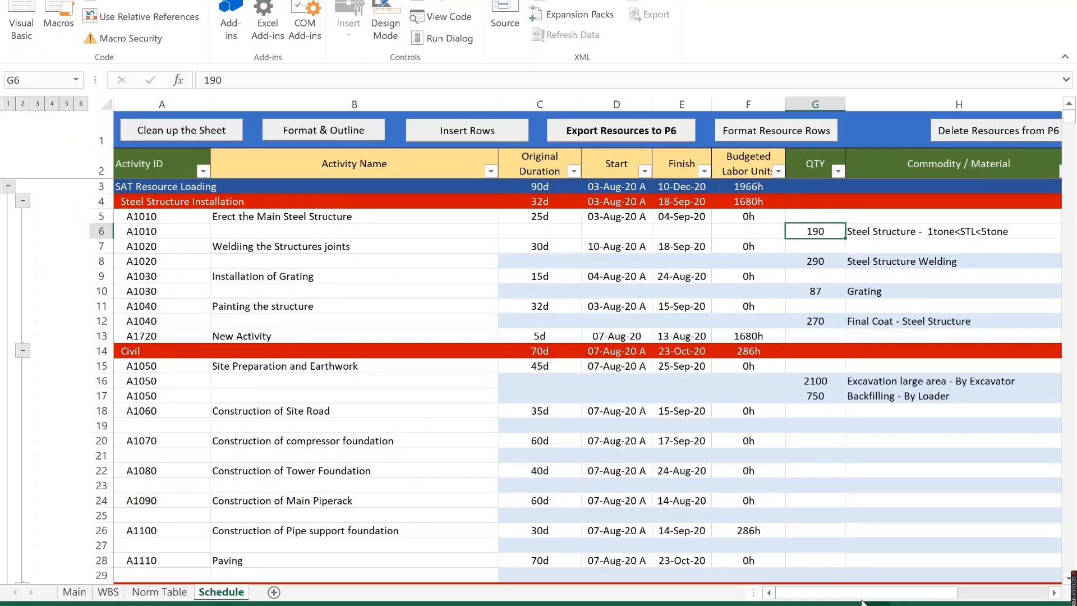
pyautogui.hscroll(2, 842, 572)
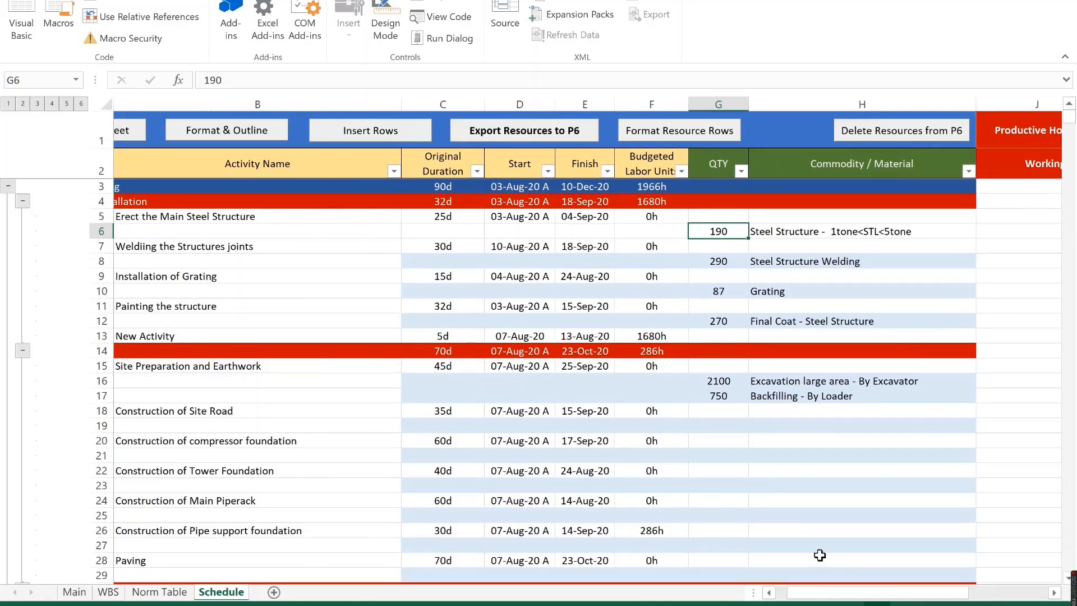
pyautogui.click(168, 593)
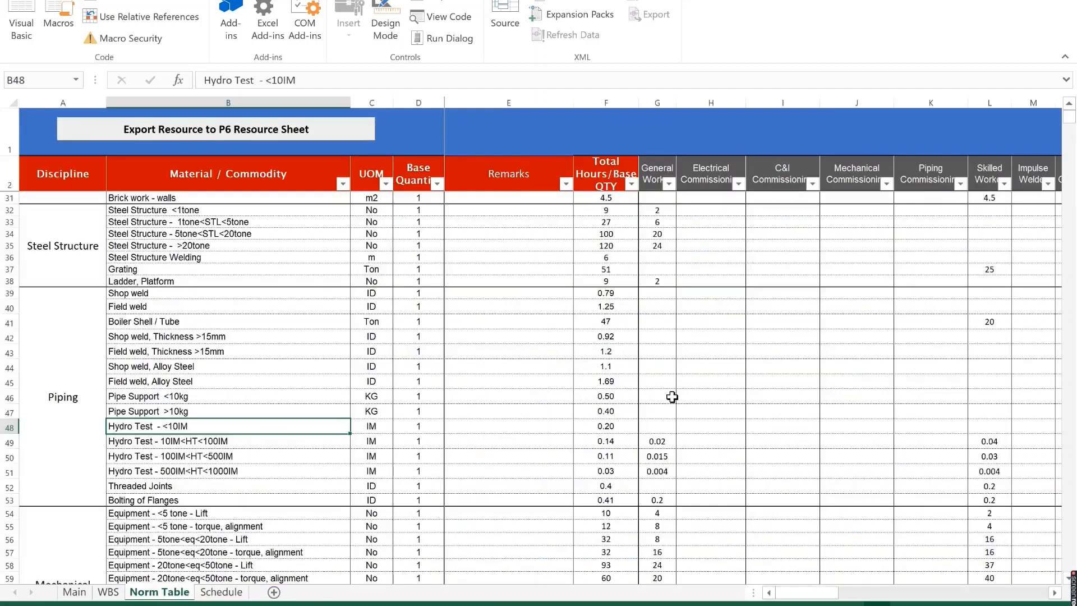
pyautogui.click(218, 593)
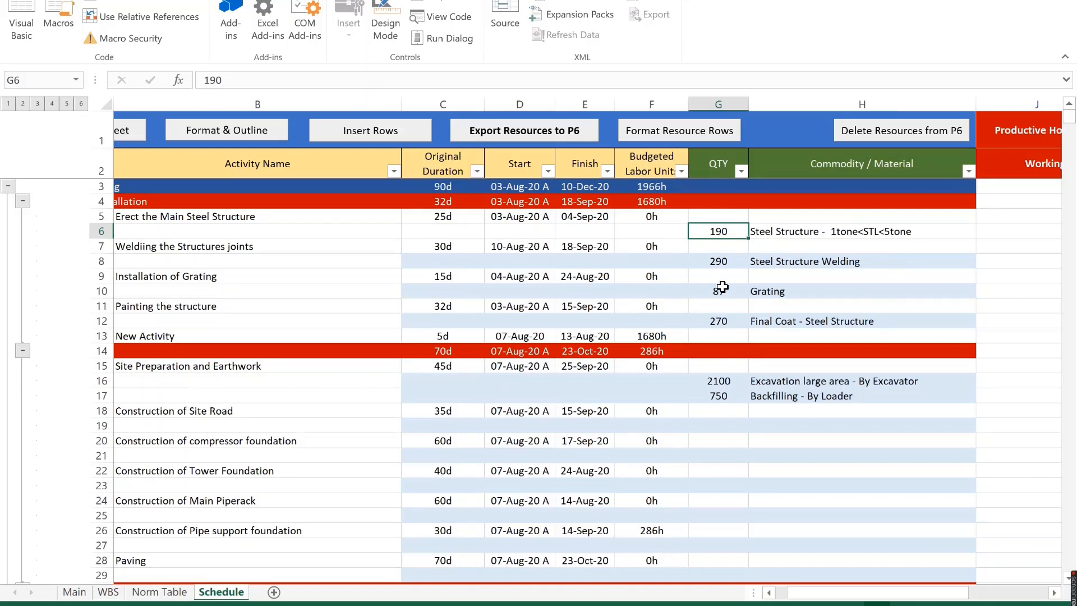
# Step: Delete all resources from the current P6 schedule using the Schedule sheet's delete command
pyautogui.click(898, 135)
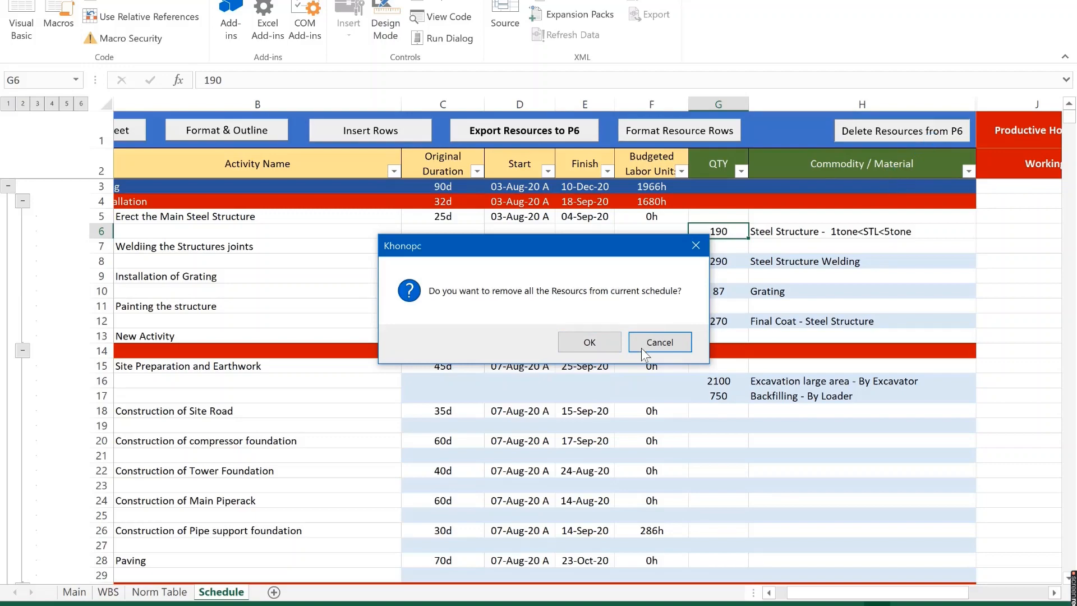
pyautogui.click(590, 343)
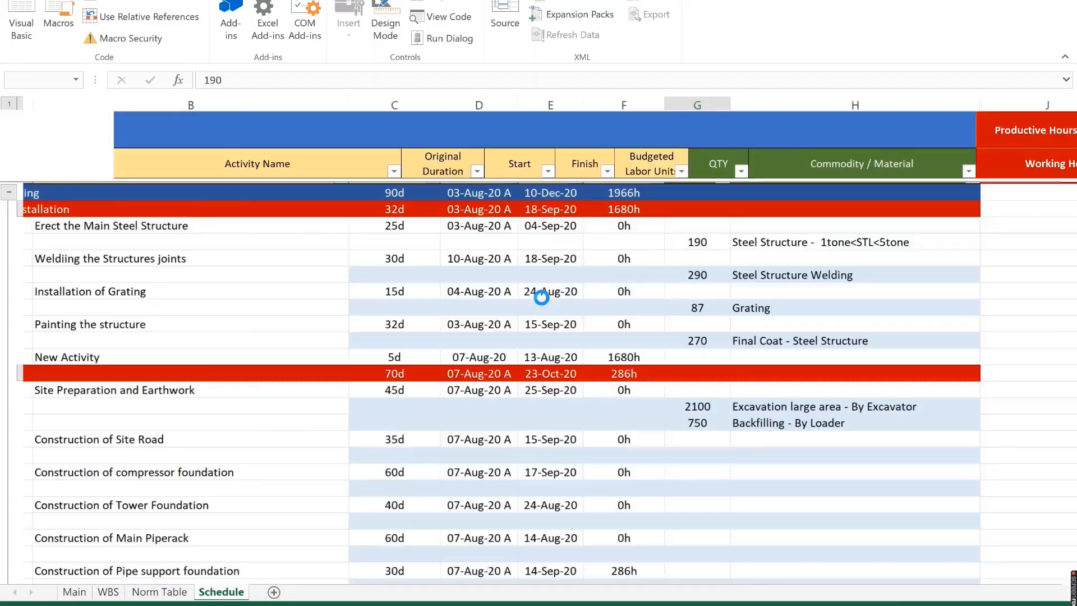
# Step: Switch to Primavera P6, refresh the data and check the budgeted labor units of activities A1010 through A1040
pyautogui.hotkey('alt', 'Tab')
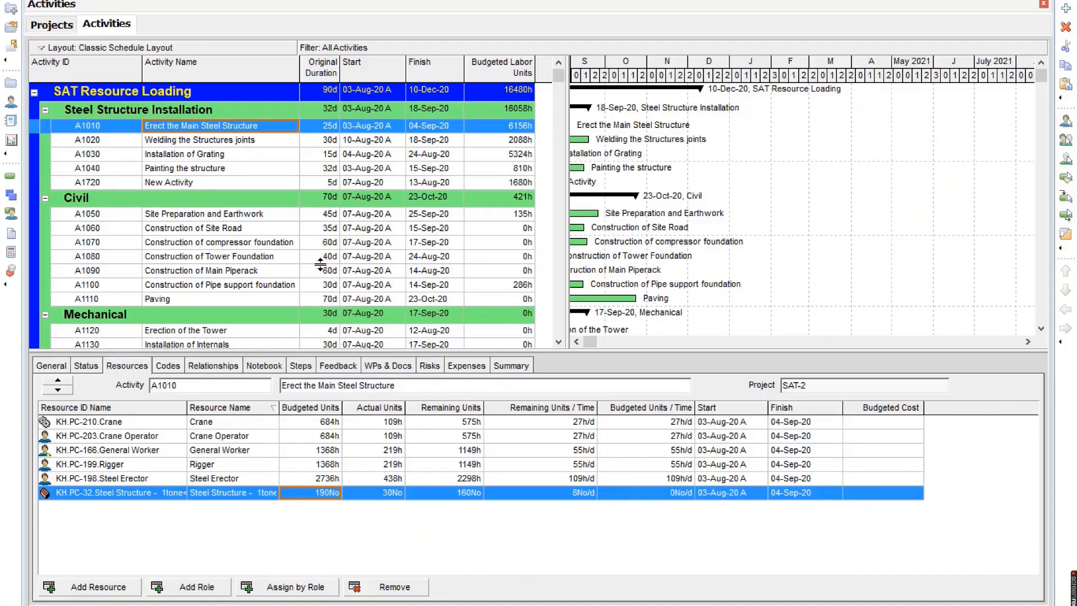
pyautogui.hotkey('alt', 'f')
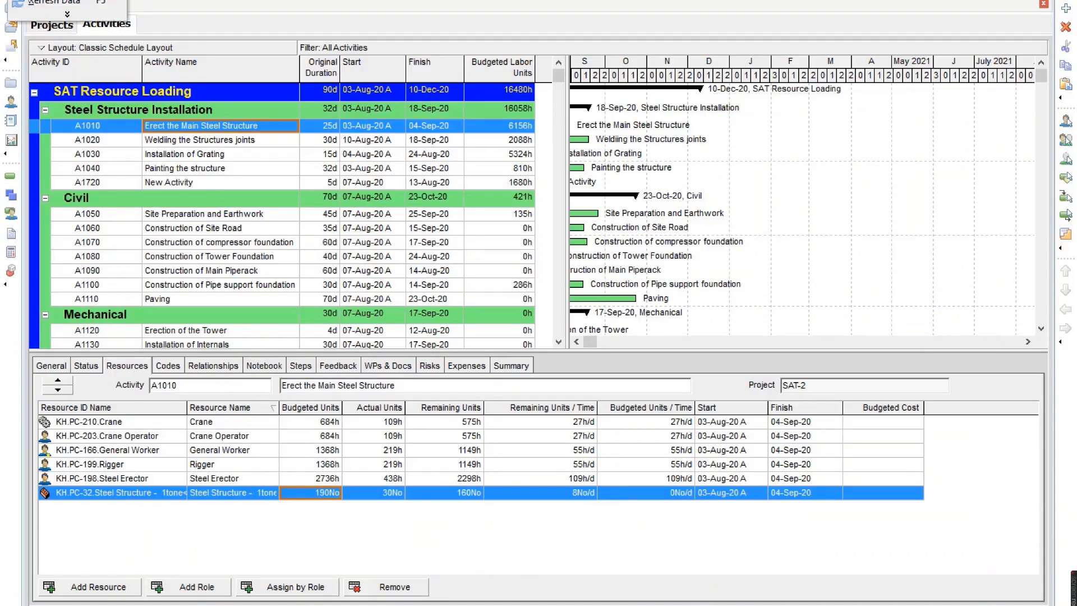
pyautogui.click(55, 2)
pyautogui.click(517, 127)
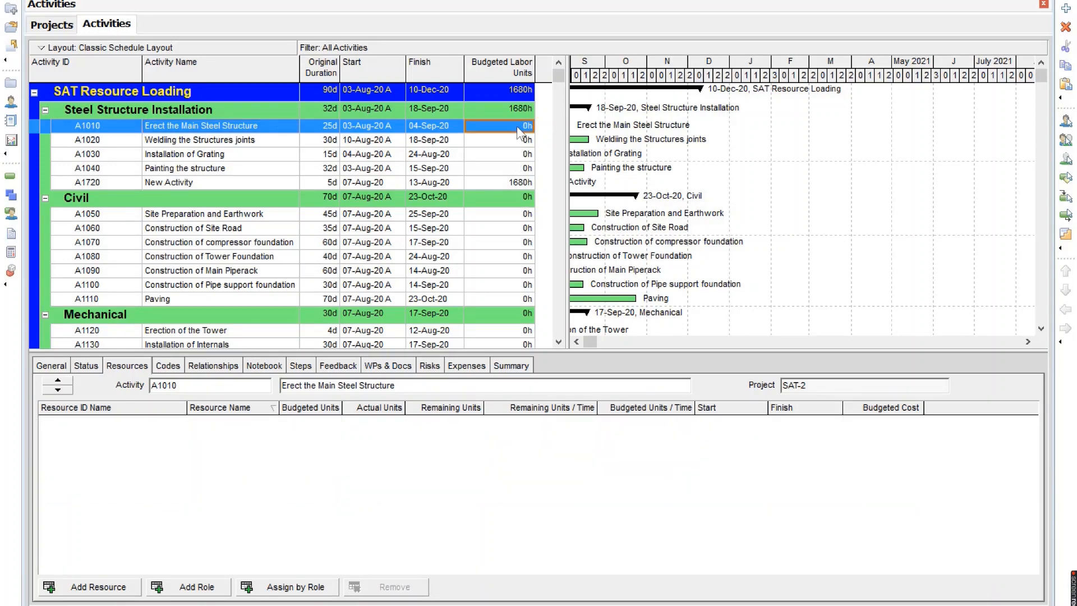
pyautogui.click(518, 140)
pyautogui.click(516, 155)
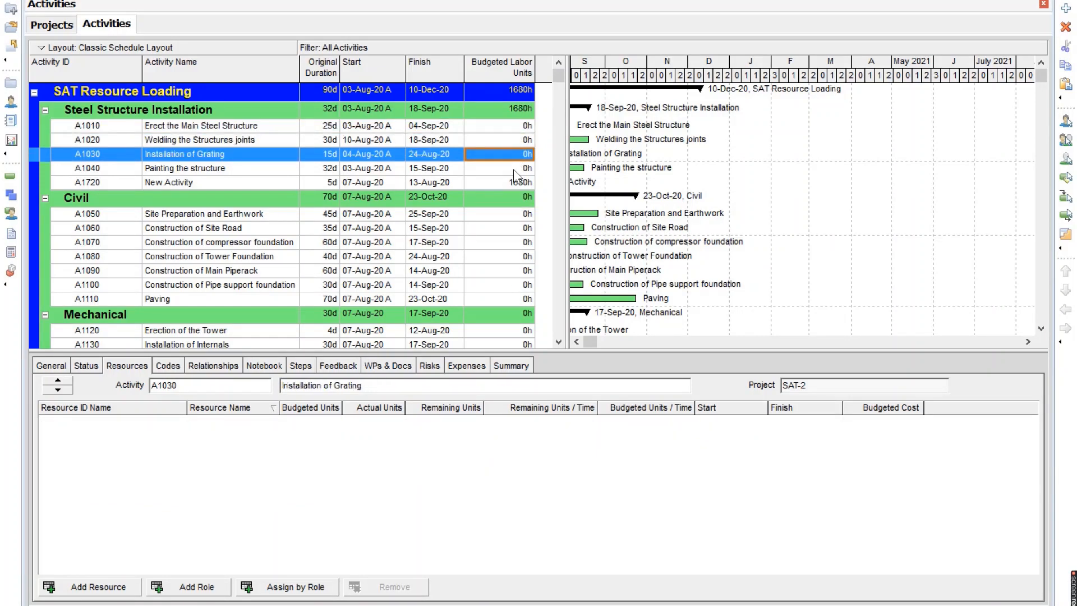
pyautogui.click(515, 170)
# Step: Return to the Excel Schedule sheet and clear the activity IDs of the steel resource rows in A6, A8, A10 and A12
pyautogui.hotkey('alt', 'Tab')
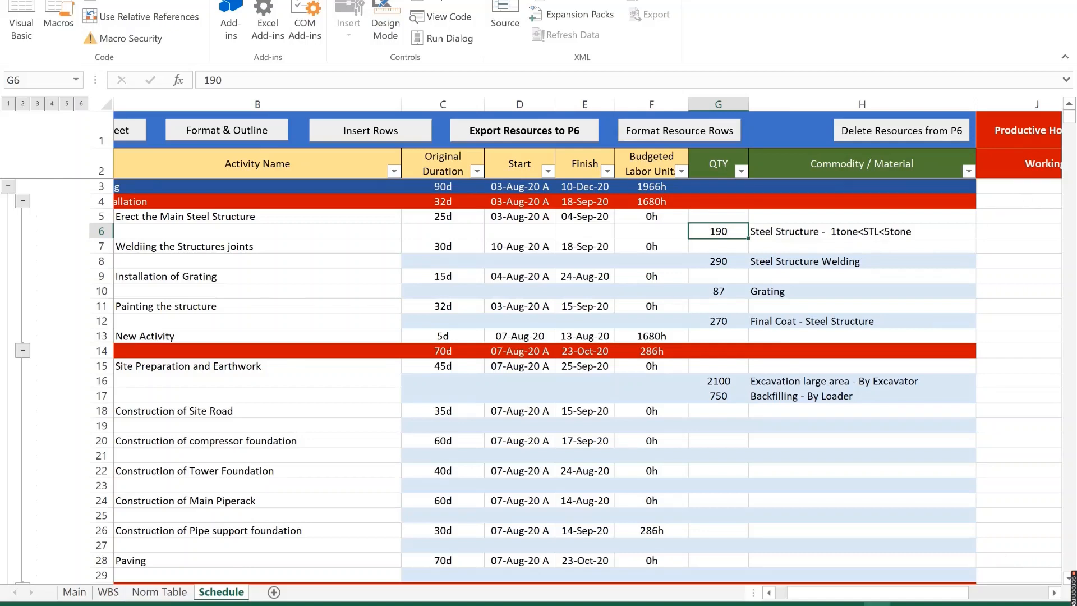
pyautogui.moveTo(873, 593); pyautogui.dragTo(860, 593)
pyautogui.click(181, 230)
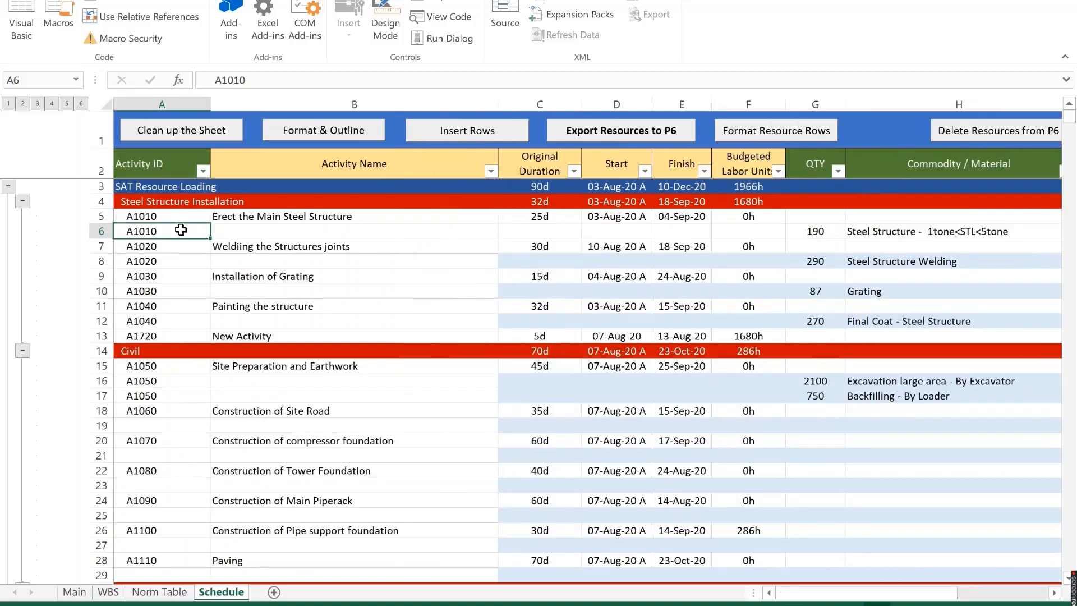
pyautogui.press('Delete')
pyautogui.click(189, 260)
pyautogui.press('Delete')
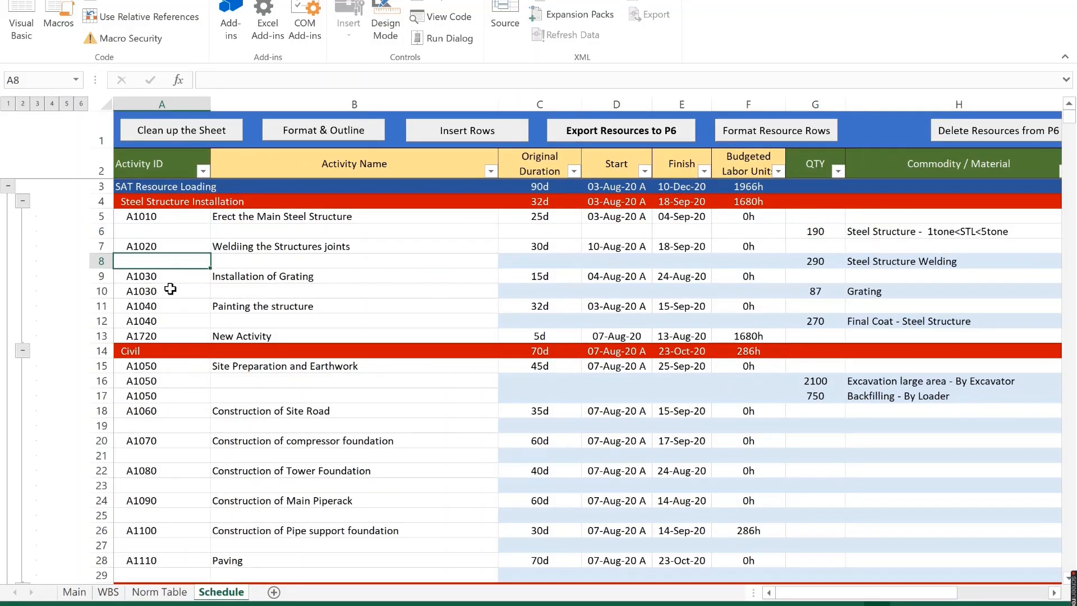
pyautogui.click(169, 289)
pyautogui.press('Delete')
pyautogui.click(169, 320)
pyautogui.press('Delete')
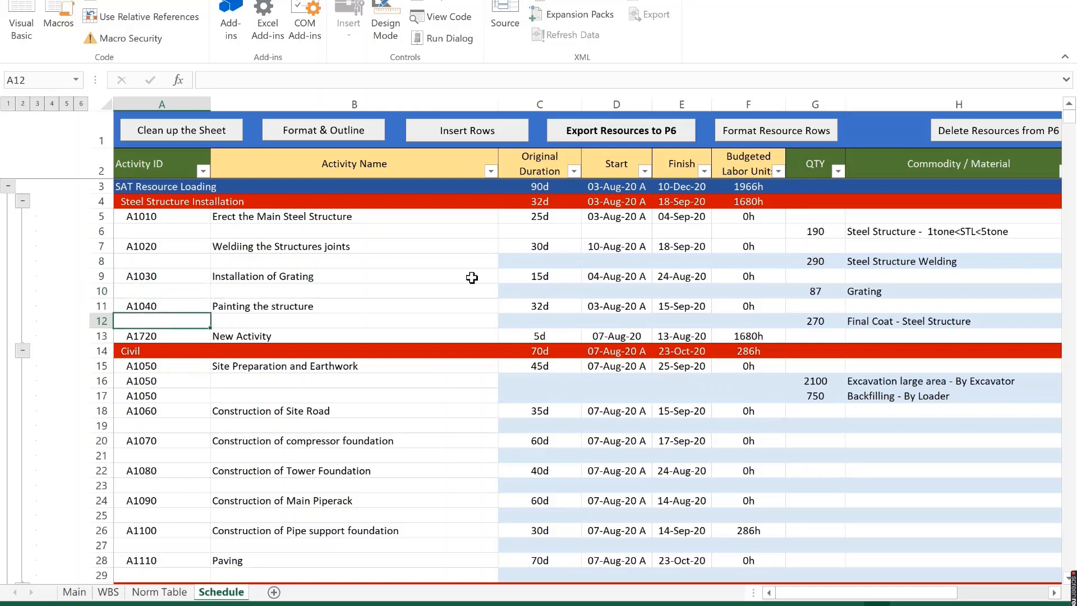
# Step: Set the quantities to 87 for Steel Structure, 120 for Steel Structure Welding, 35 for Grating and 200 for Final Coat
pyautogui.click(820, 232)
pyautogui.write('87')
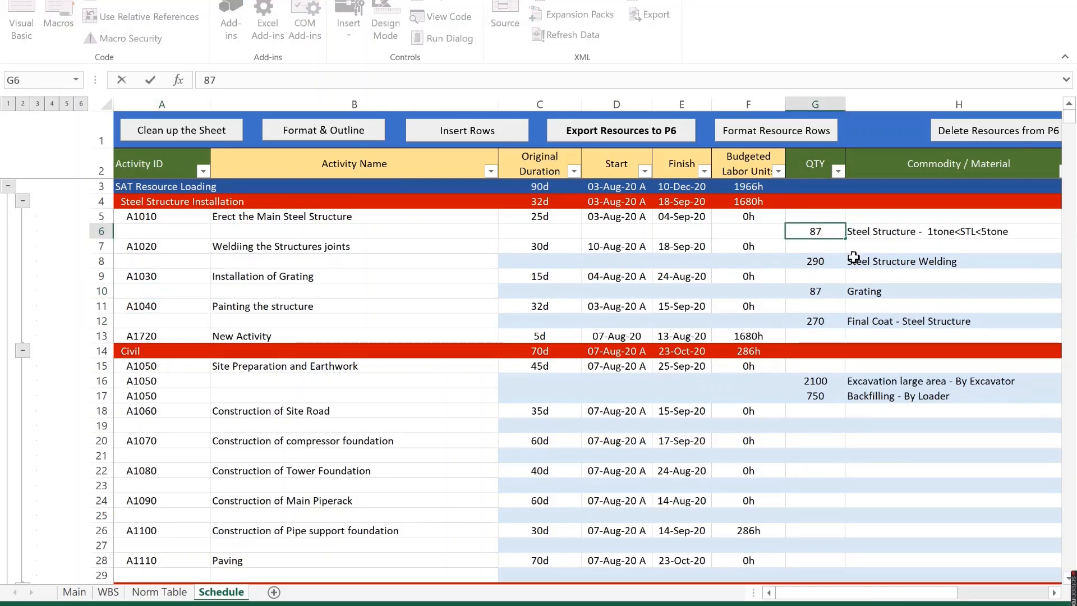
pyautogui.click(813, 262)
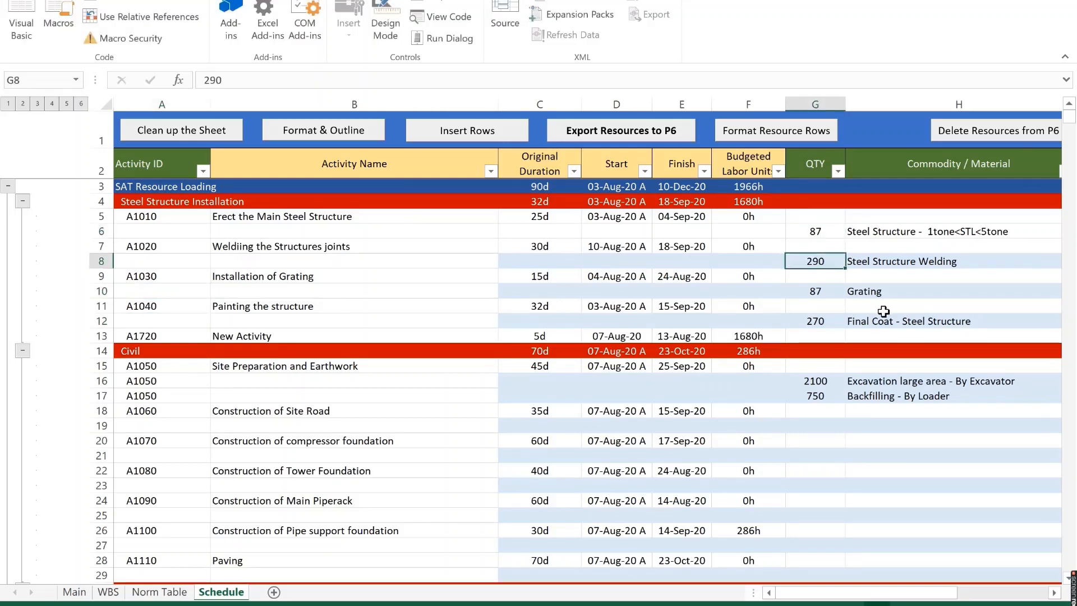
pyautogui.write('120')
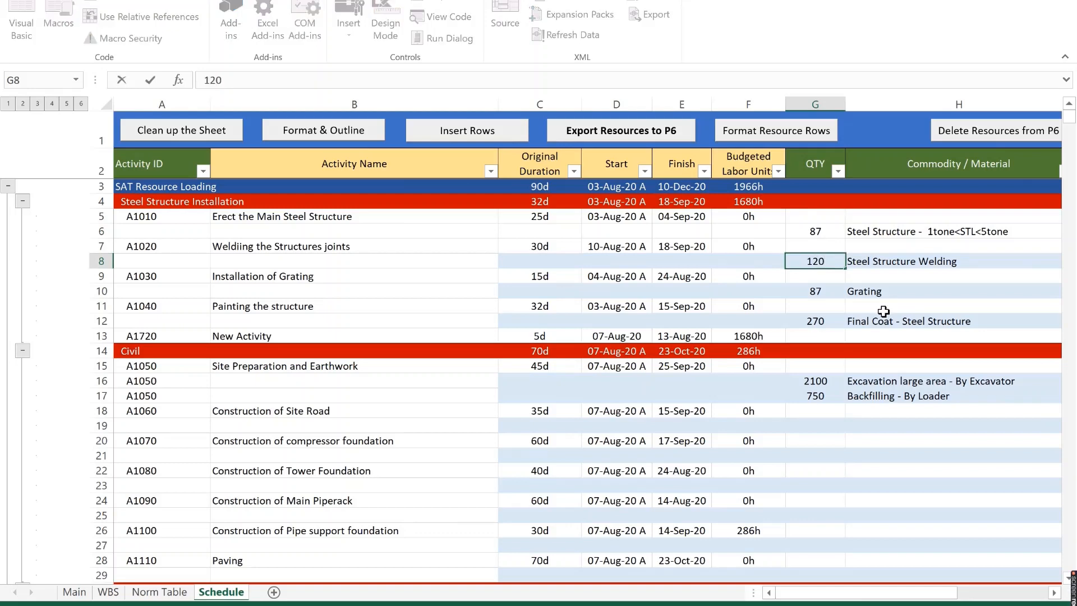
pyautogui.click(821, 290)
pyautogui.write('3')
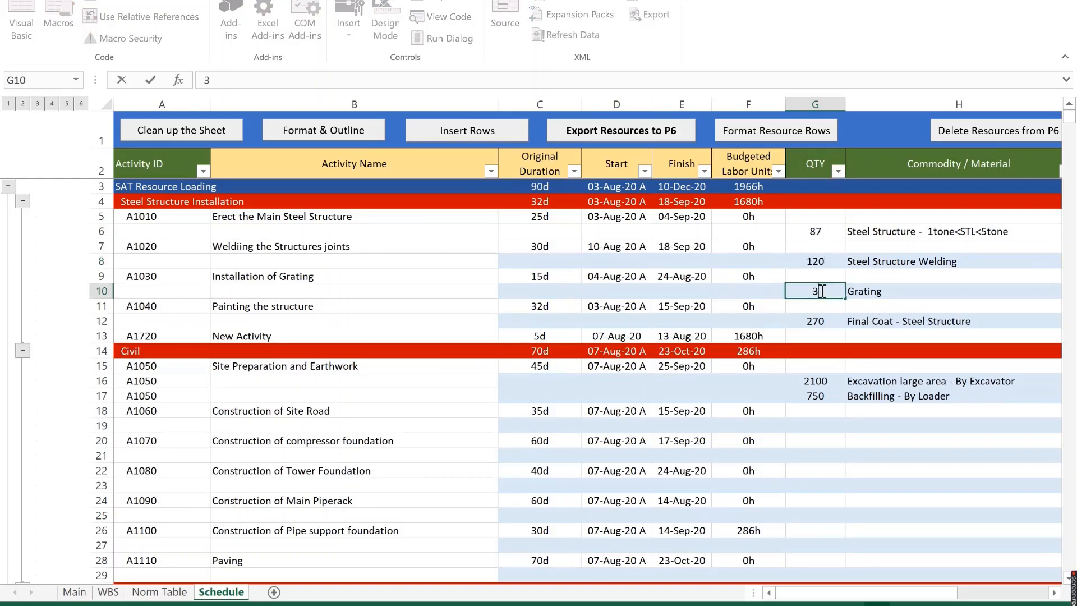
pyautogui.write('5')
pyautogui.click(812, 320)
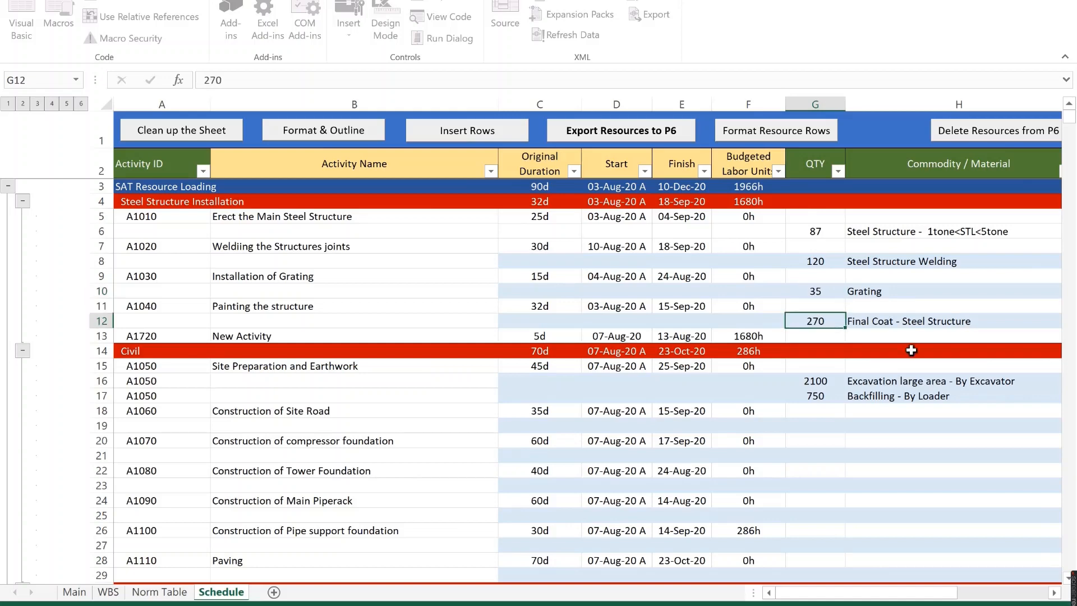
pyautogui.write('200')
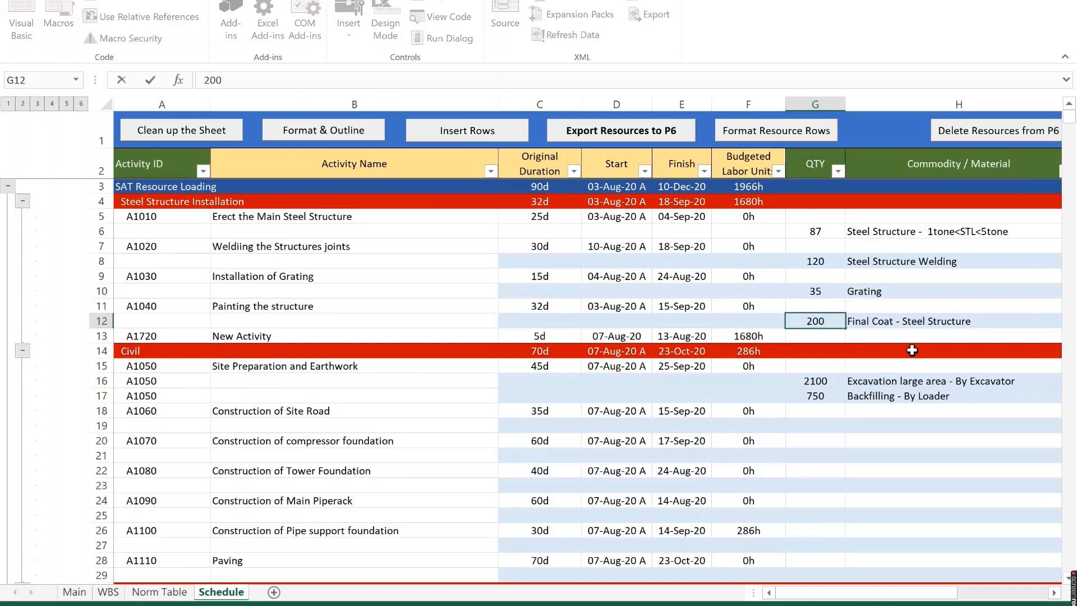
# Step: Set the excavation quantity to 120 and the backfilling quantity to 50, and export the resources to P6
pyautogui.click(820, 382)
pyautogui.write('1')
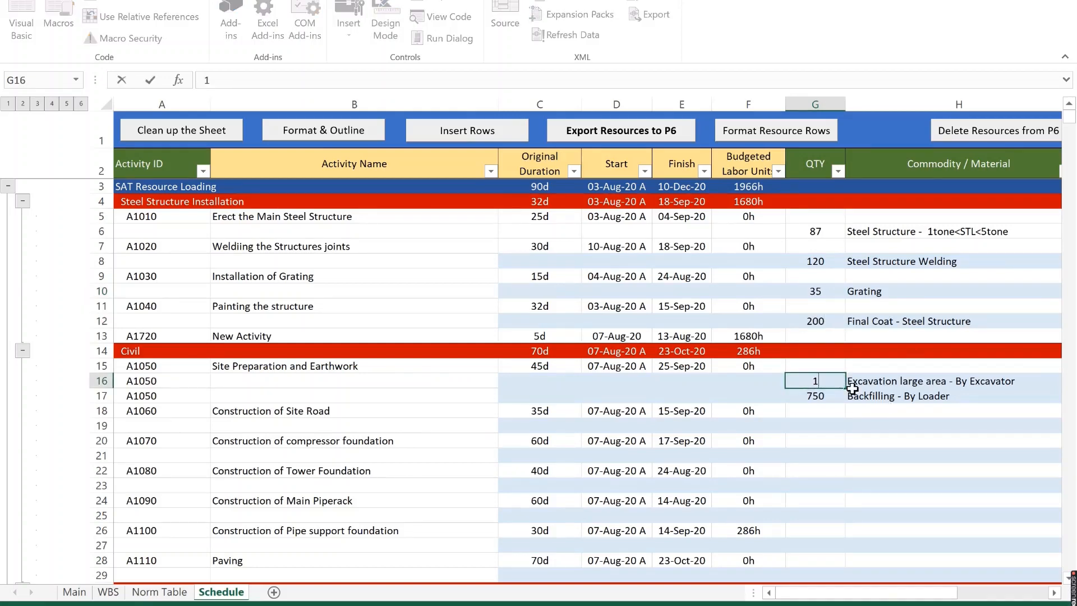
pyautogui.write('20')
pyautogui.click(816, 397)
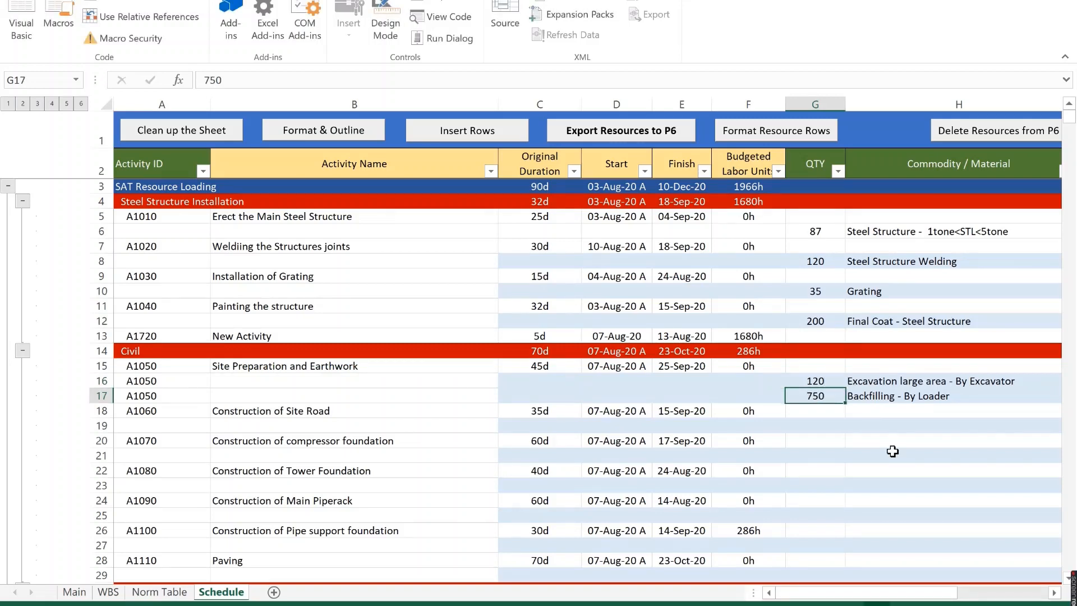
pyautogui.write('50')
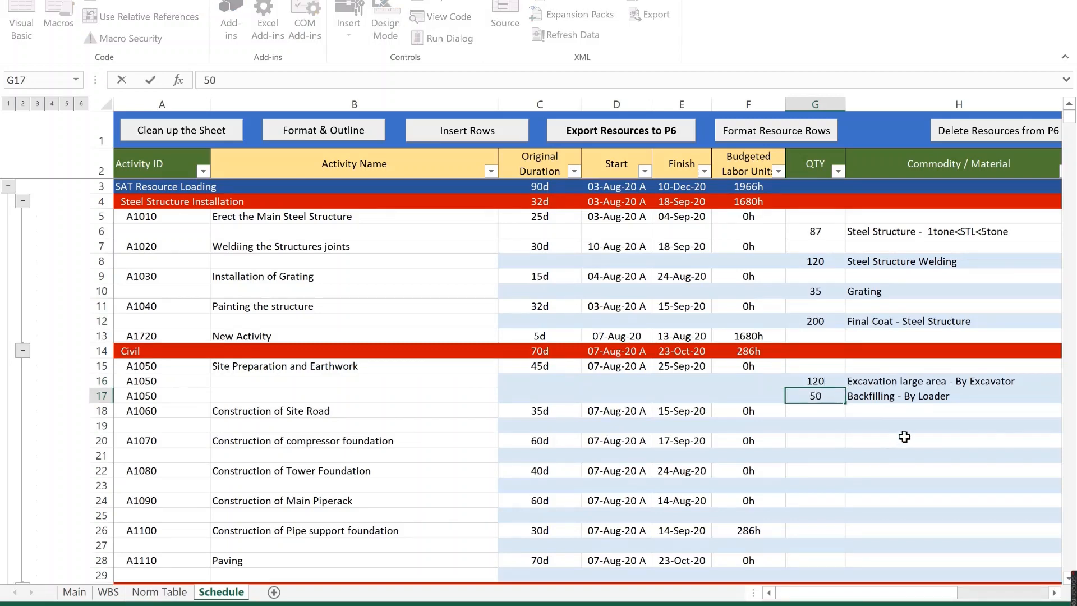
pyautogui.click(893, 397)
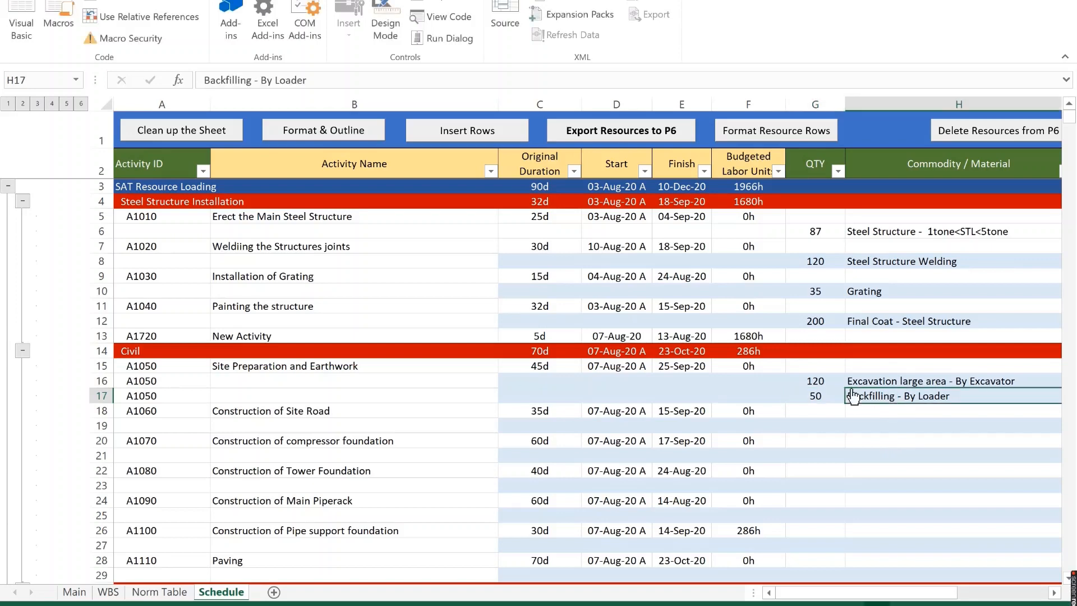
pyautogui.click(598, 135)
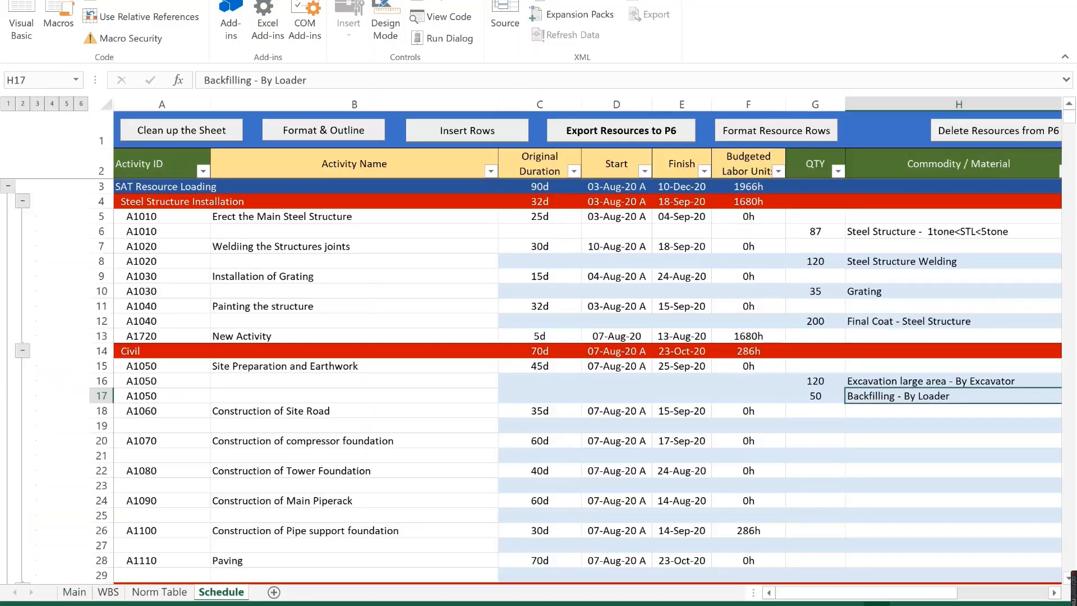
# Step: Switch to Primavera P6, refresh the data, and check the labor units and resources loaded on the steel activities and A1050
pyautogui.hotkey('alt', 'Tab')
pyautogui.click(17, 0)
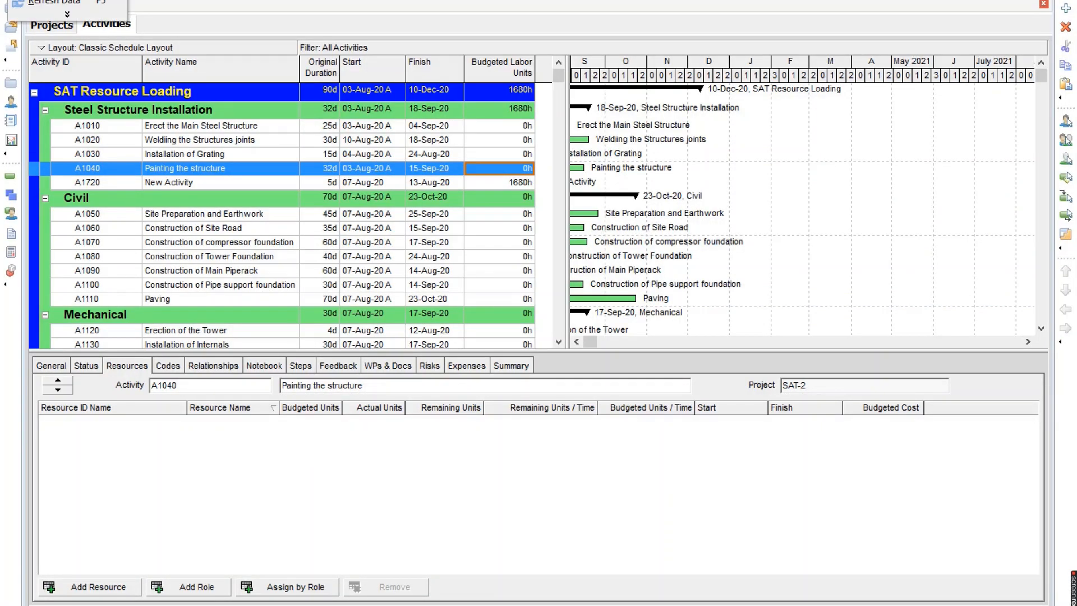
pyautogui.click(31, 3)
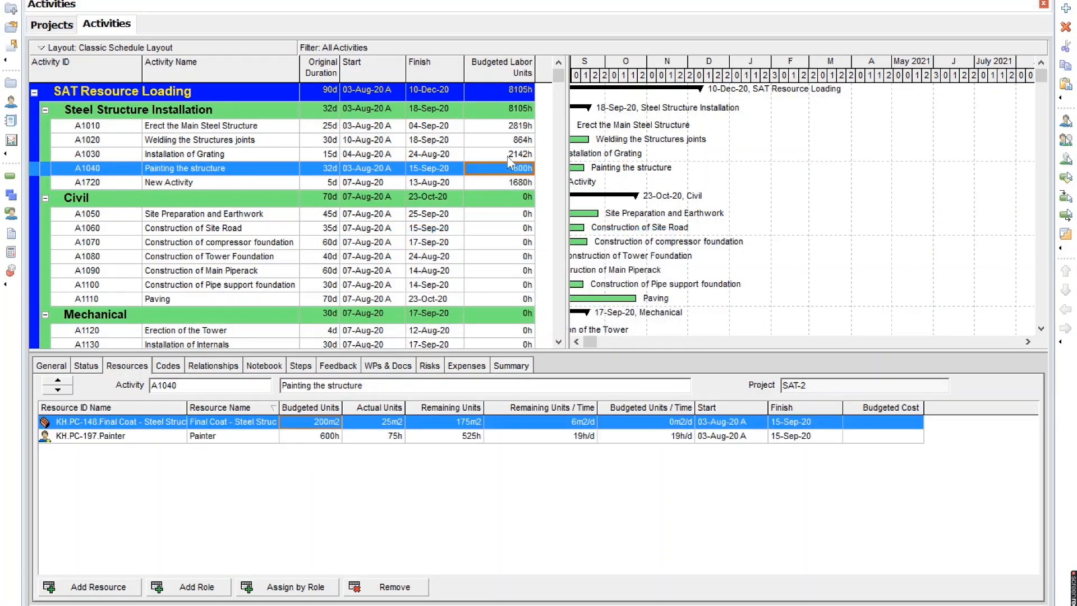
pyautogui.click(508, 129)
pyautogui.click(506, 143)
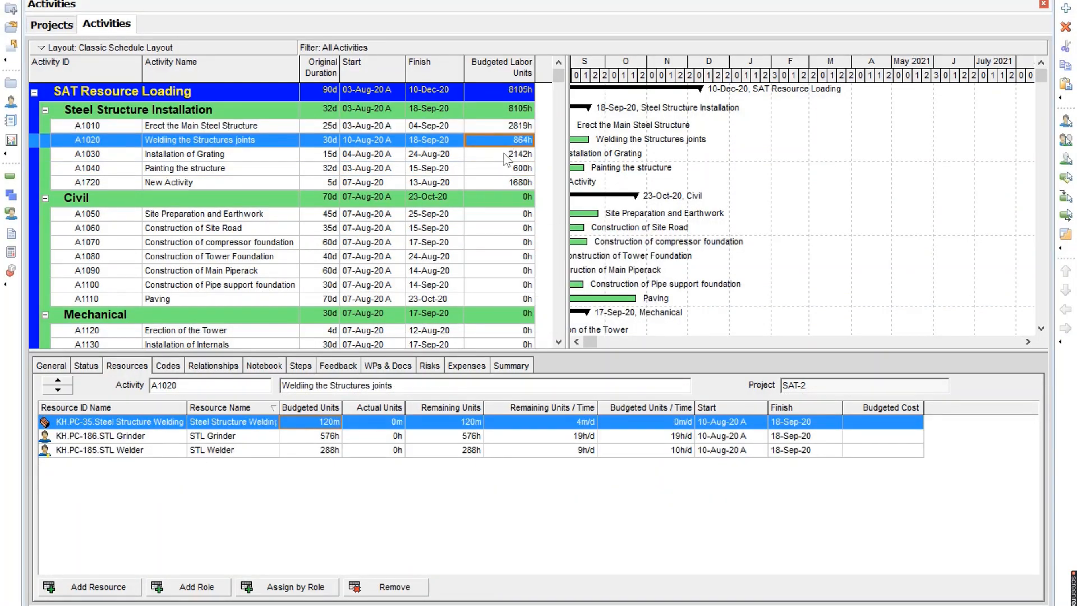
pyautogui.click(503, 157)
pyautogui.click(504, 168)
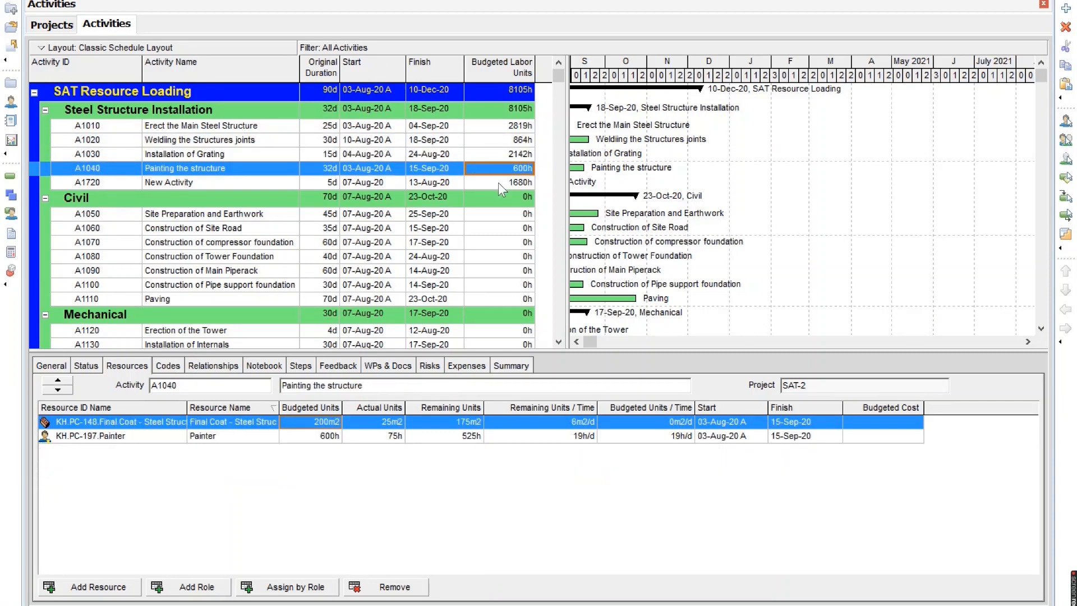
pyautogui.click(166, 217)
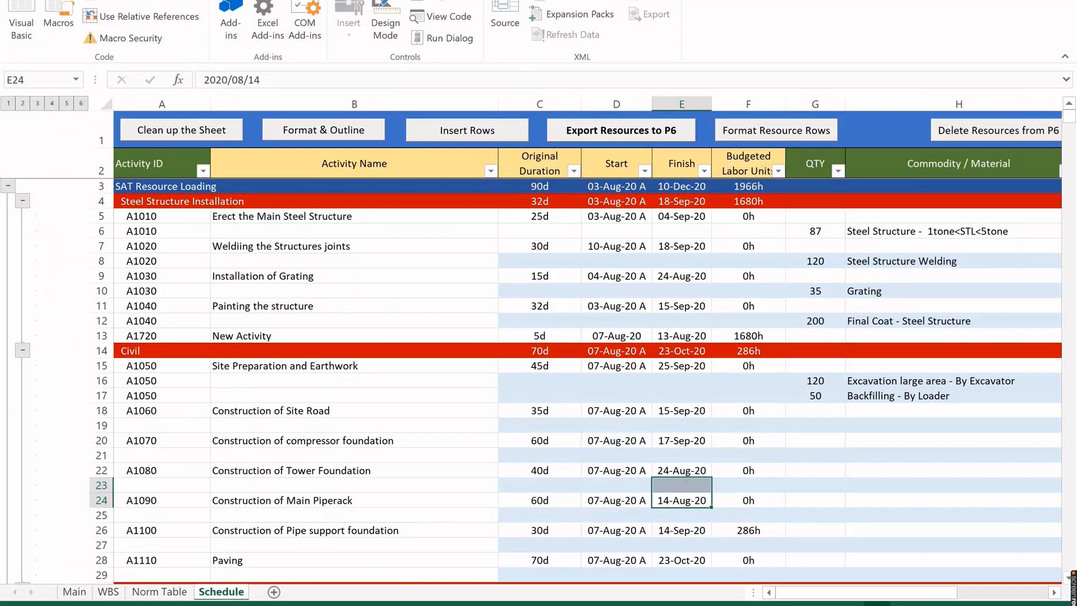
# Step: Return to the Excel Schedule sheet, clear the activity IDs in A16 and A17, and export the resources to P6
pyautogui.moveTo(144, 381); pyautogui.dragTo(146, 395)
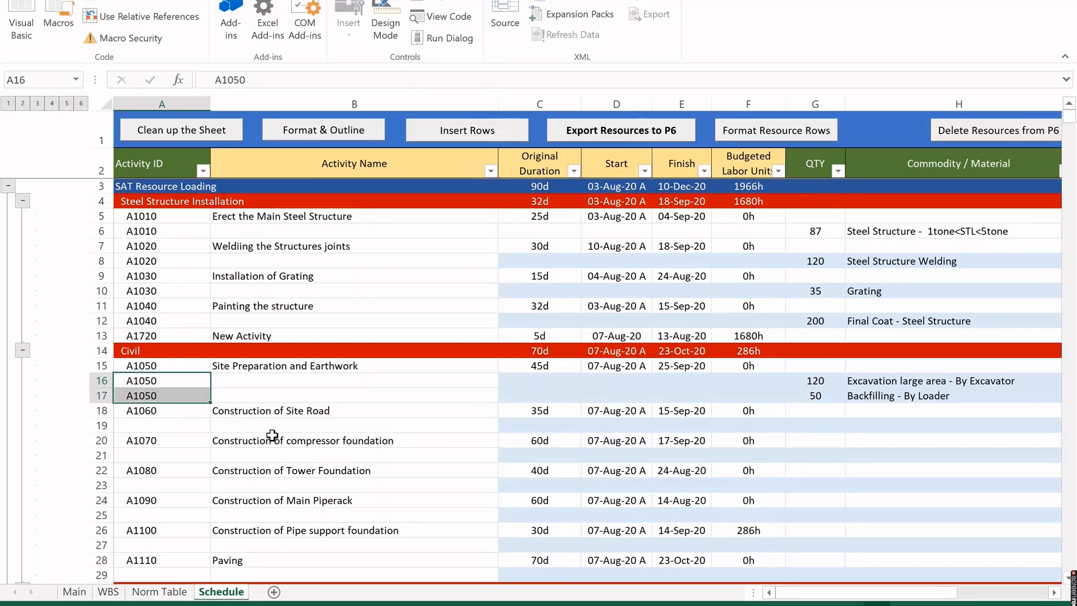
pyautogui.press('Delete')
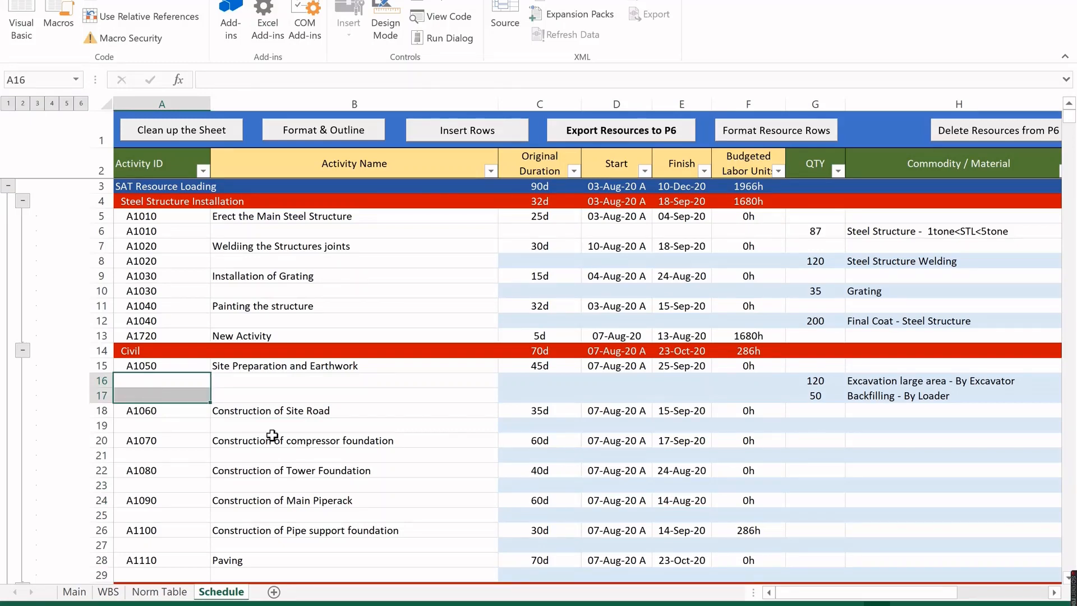
pyautogui.click(629, 131)
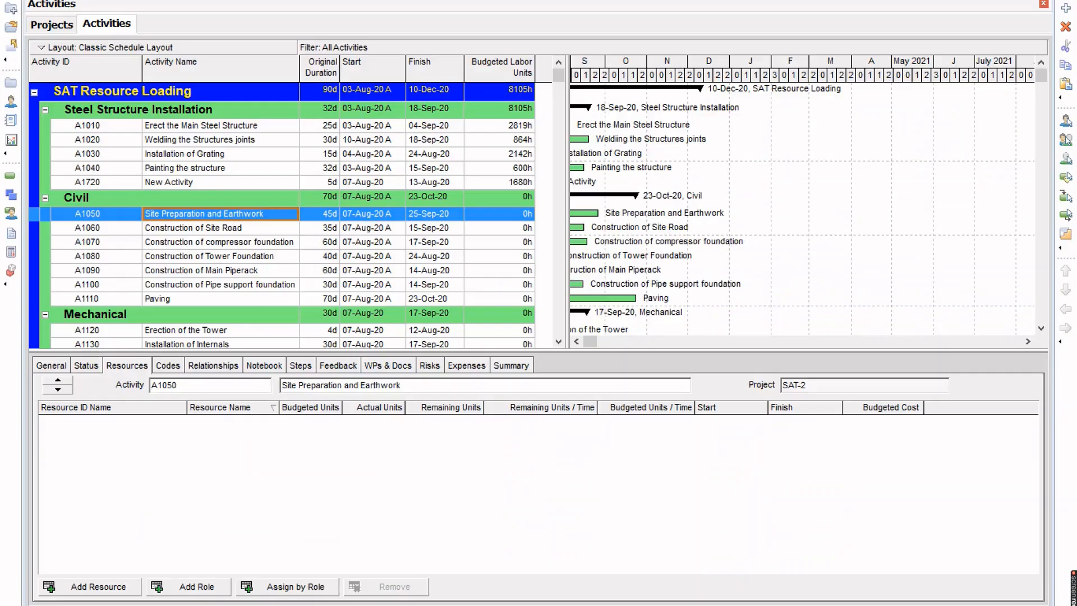
# Step: Switch to Primavera P6, refresh the data, and compare activity A1050's resources with the excavation and backfilling quantities in the Excel sheet
pyautogui.click(54, 3)
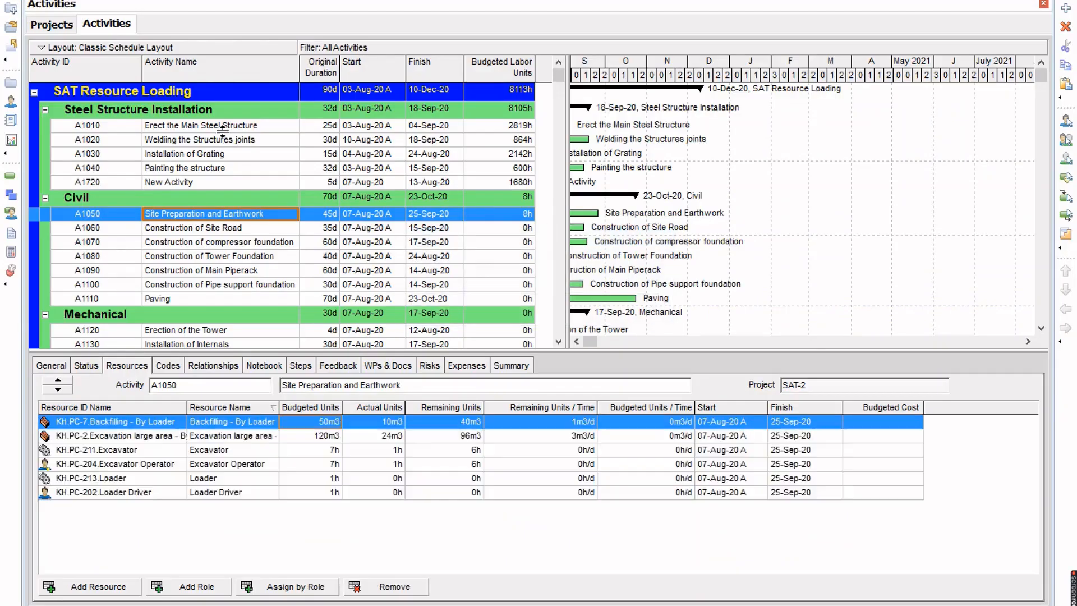
pyautogui.click(372, 214)
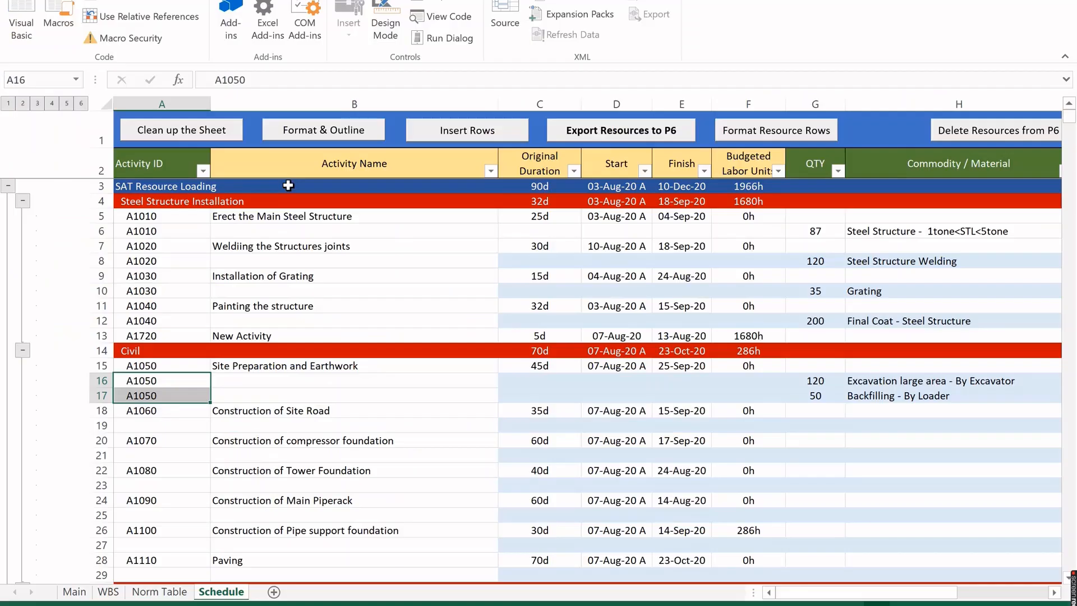
pyautogui.click(829, 383)
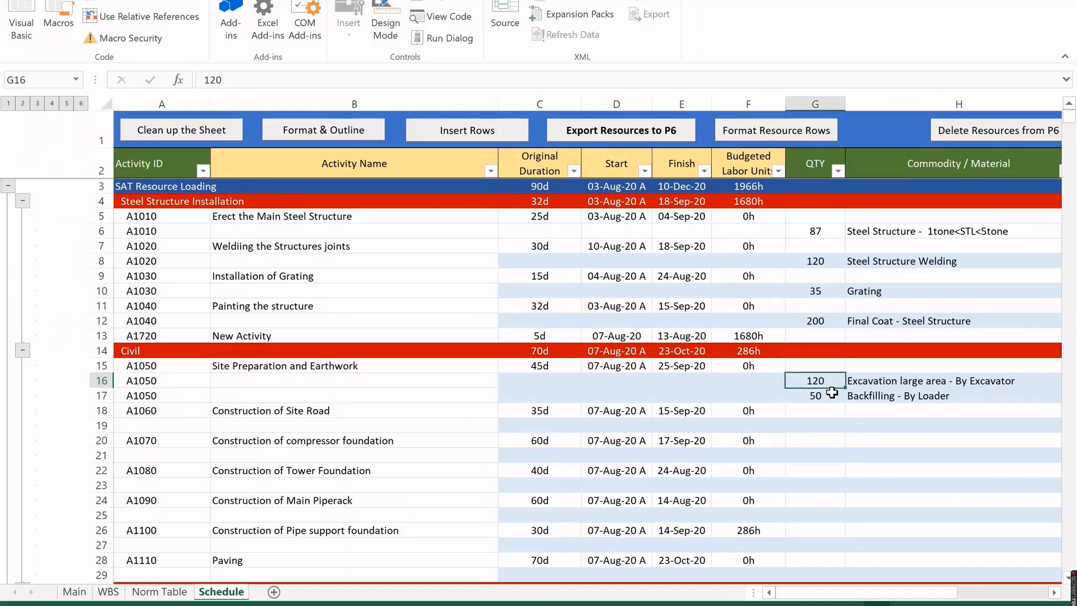
pyautogui.click(832, 394)
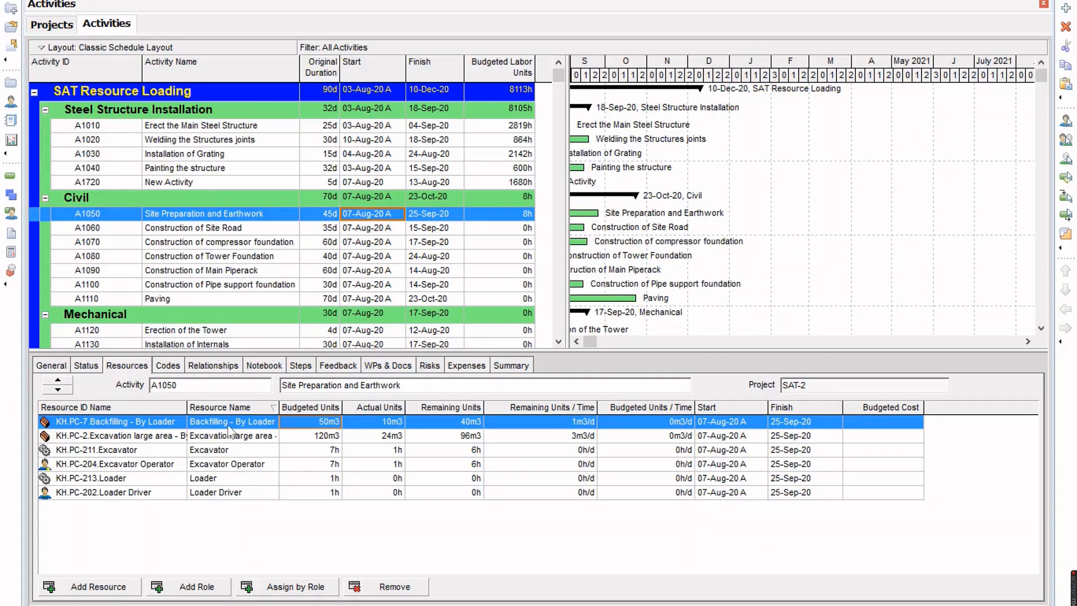
pyautogui.click(326, 439)
pyautogui.press('Up')
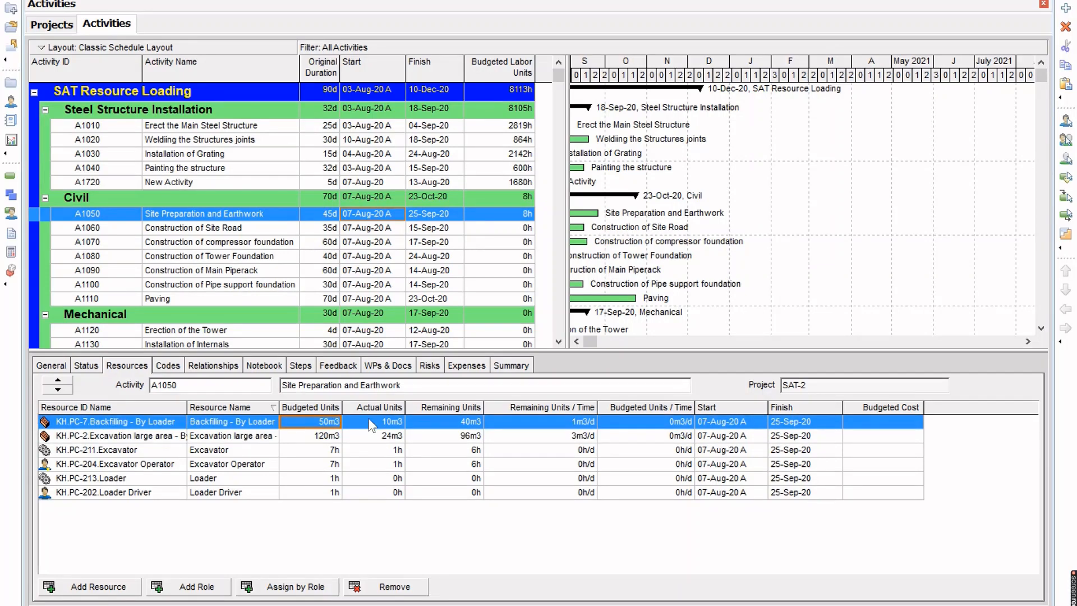
pyautogui.click(249, 440)
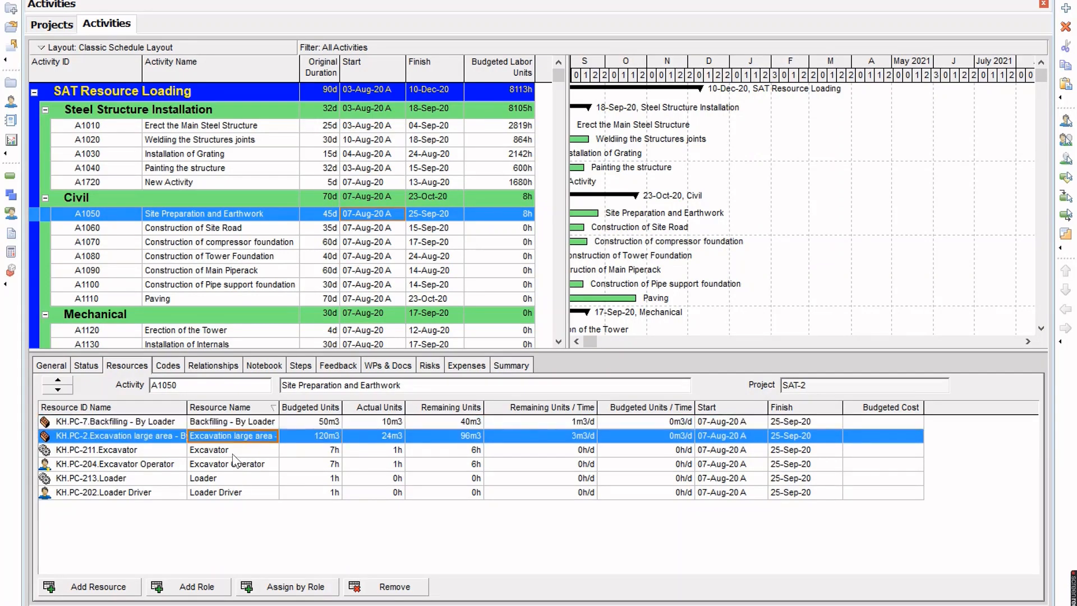
pyautogui.click(234, 466)
pyautogui.click(231, 483)
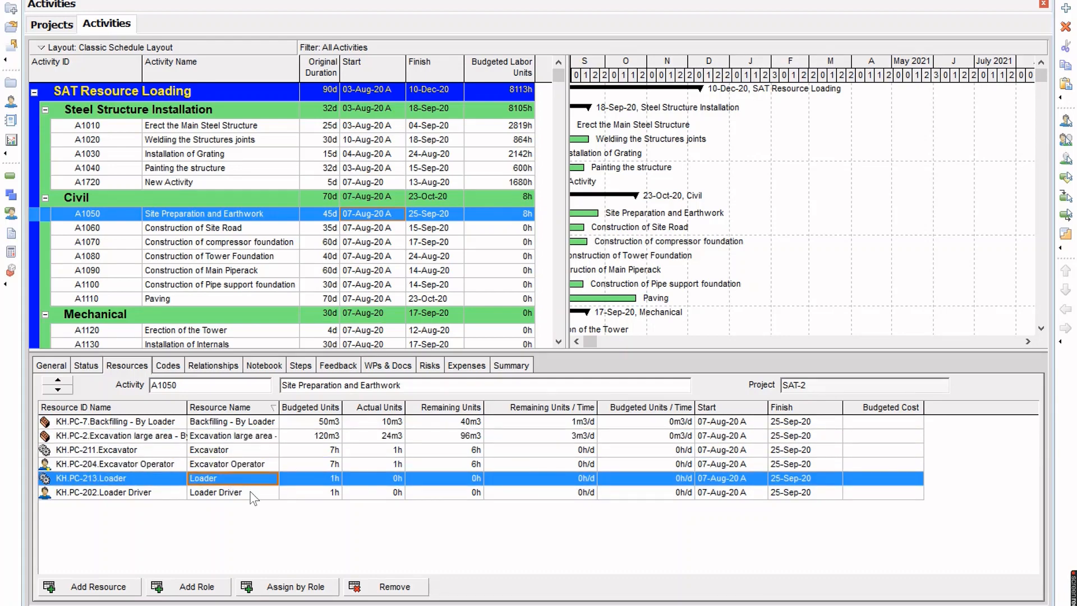
# Step: Return to the Excel Schedule sheet and set the productive hours in K1 to 9
pyautogui.hotkey('alt', 'Tab')
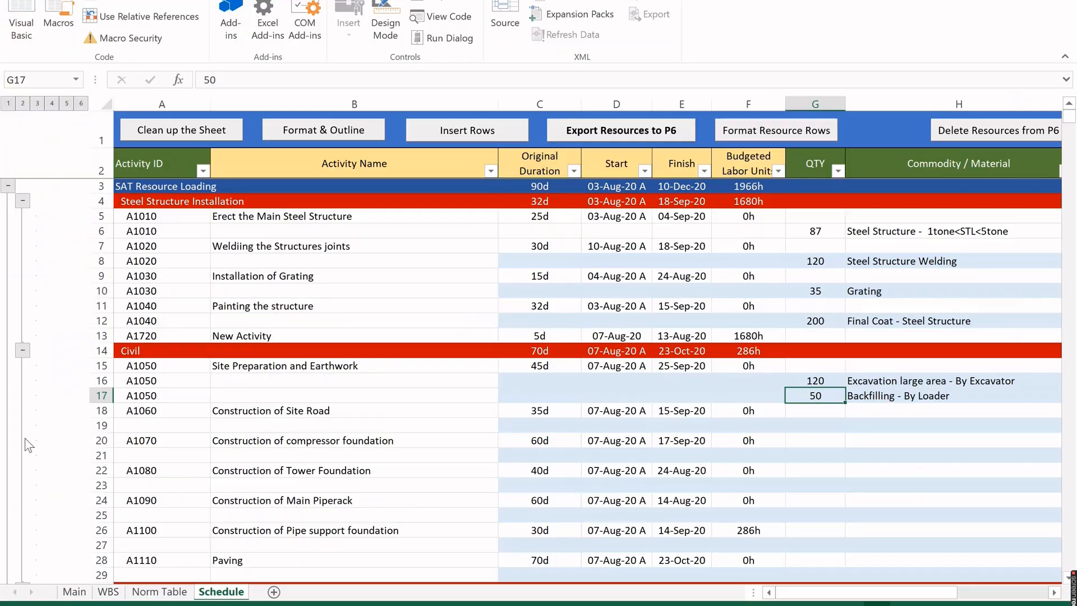
pyautogui.moveTo(793, 596); pyautogui.dragTo(820, 598)
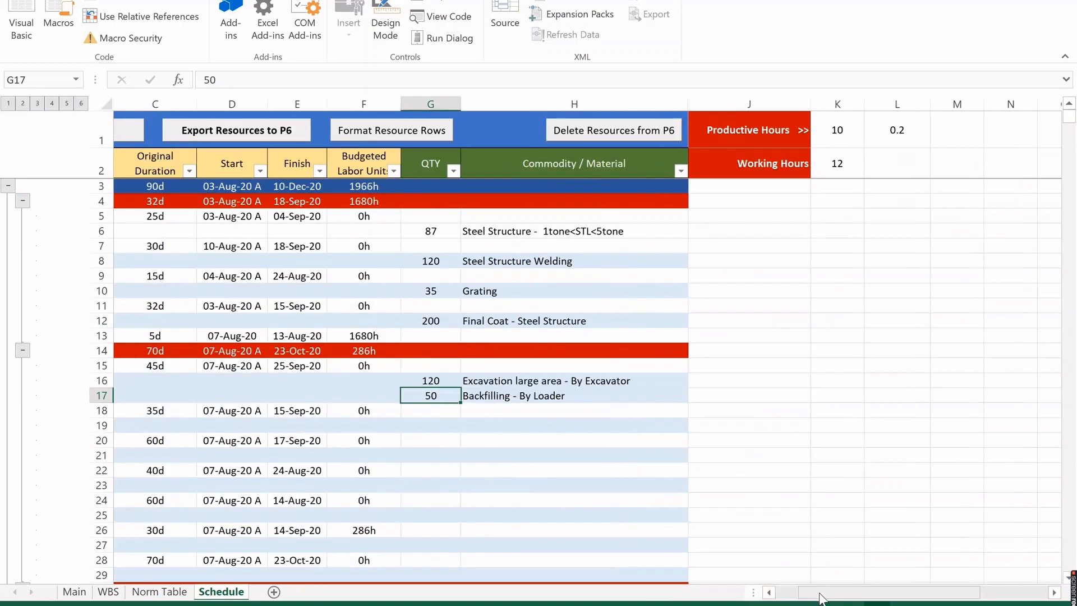
pyautogui.click(719, 135)
pyautogui.click(736, 169)
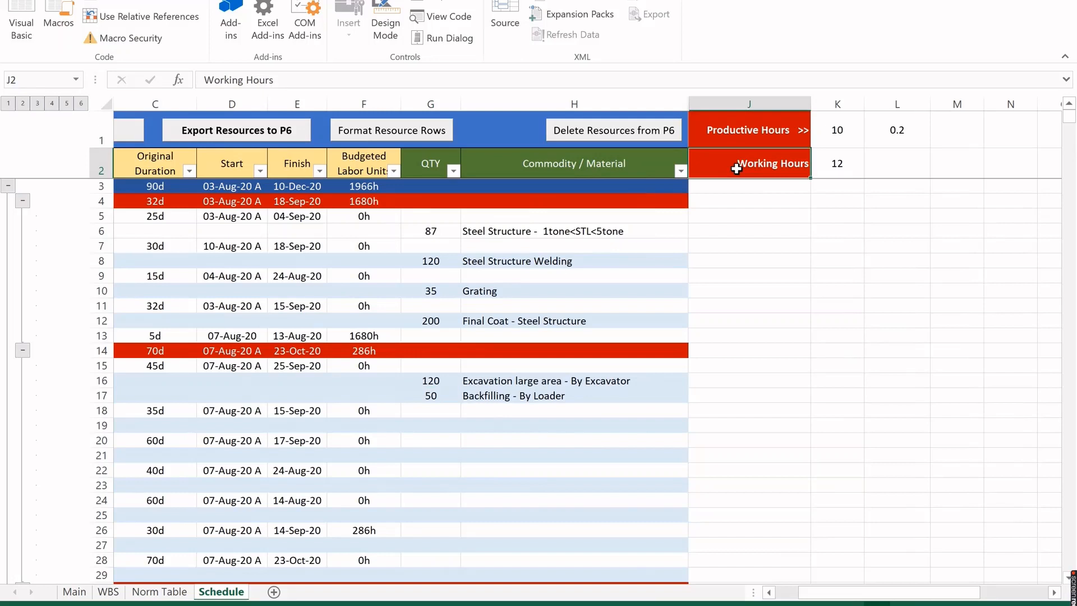
pyautogui.click(837, 166)
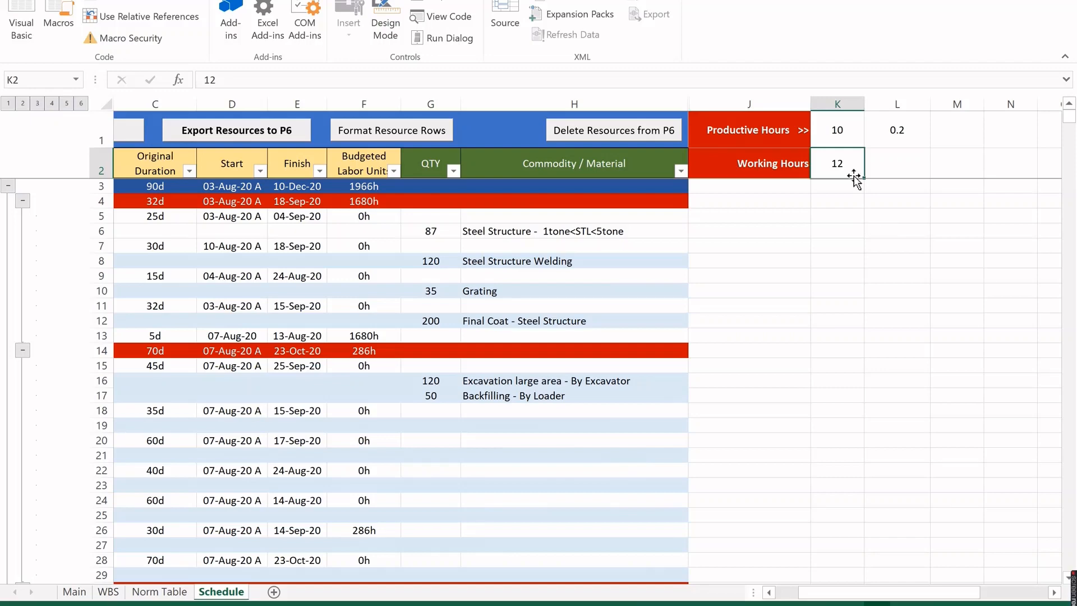
pyautogui.click(836, 126)
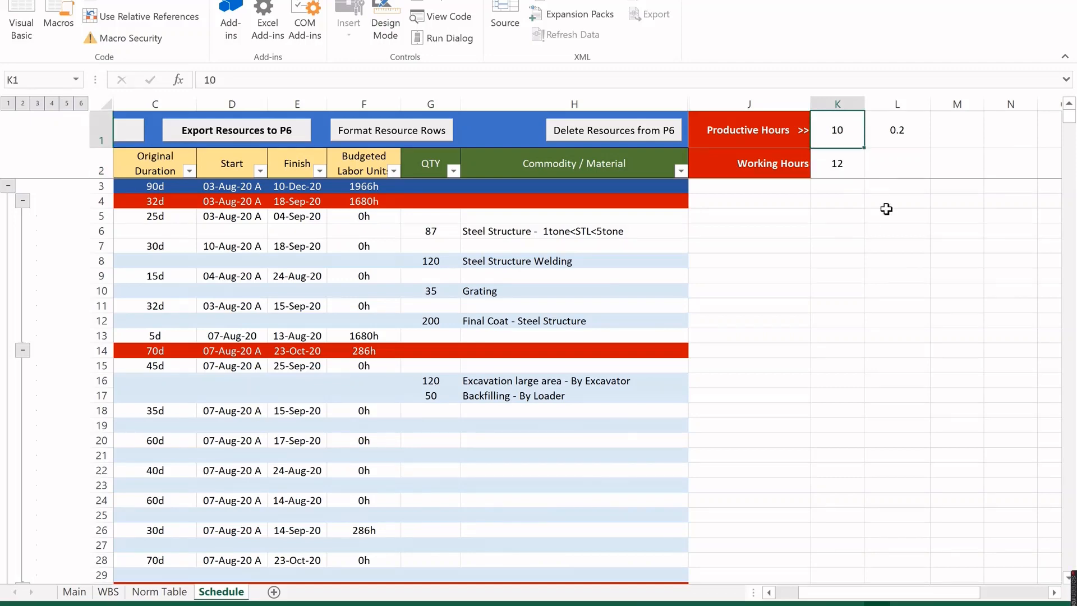
pyautogui.write('9')
pyautogui.click(793, 290)
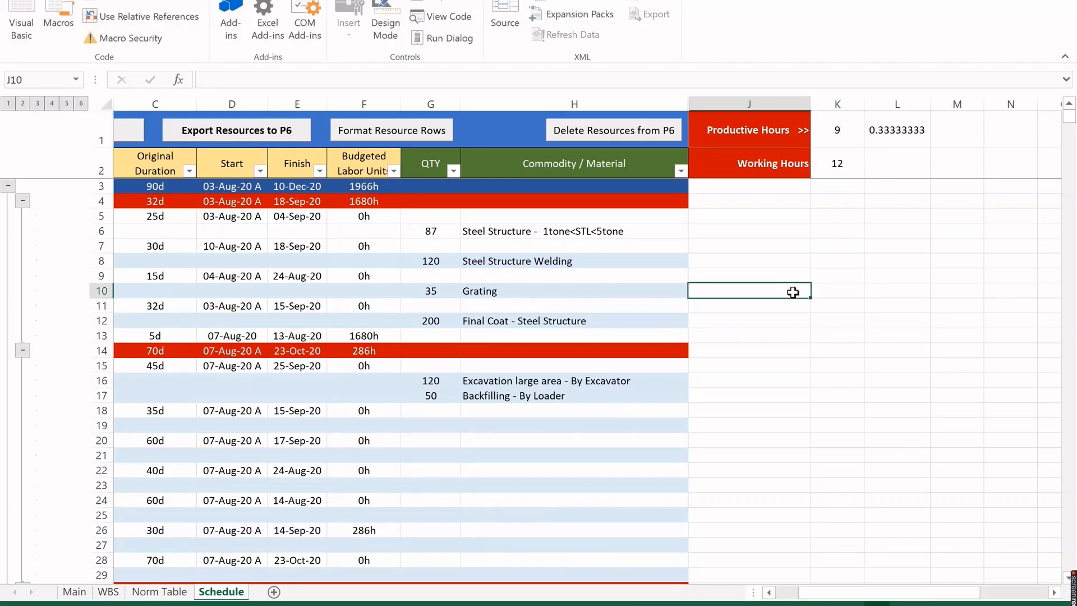
# Step: Review the Productive Hours and Working Hours settings in K1 and K2 of the Schedule sheet
pyautogui.moveTo(841, 132); pyautogui.dragTo(842, 160)
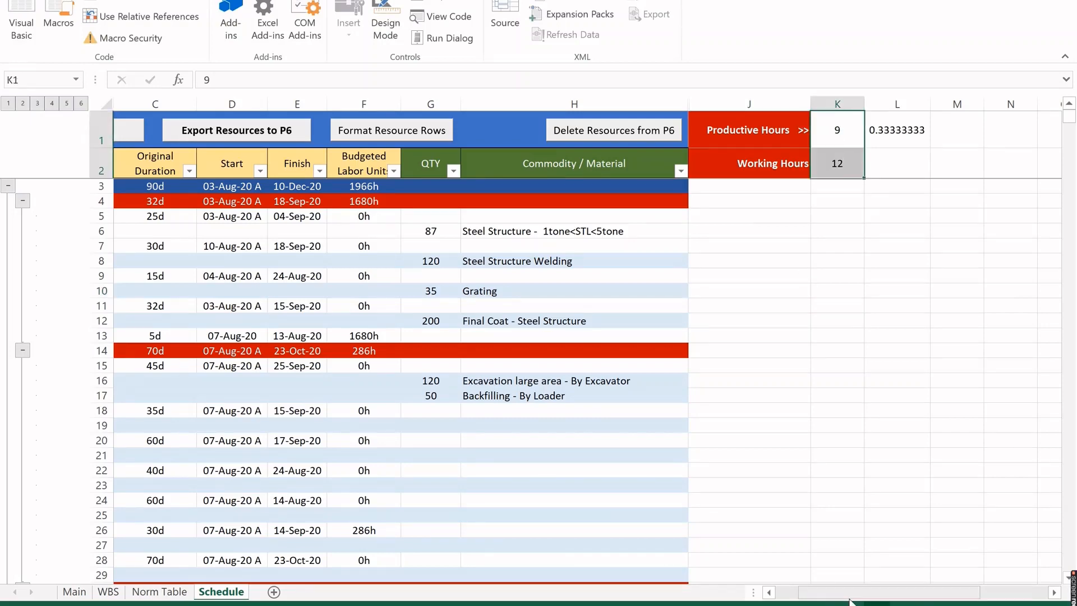
pyautogui.moveTo(840, 600); pyautogui.dragTo(825, 599)
pyautogui.click(1003, 135)
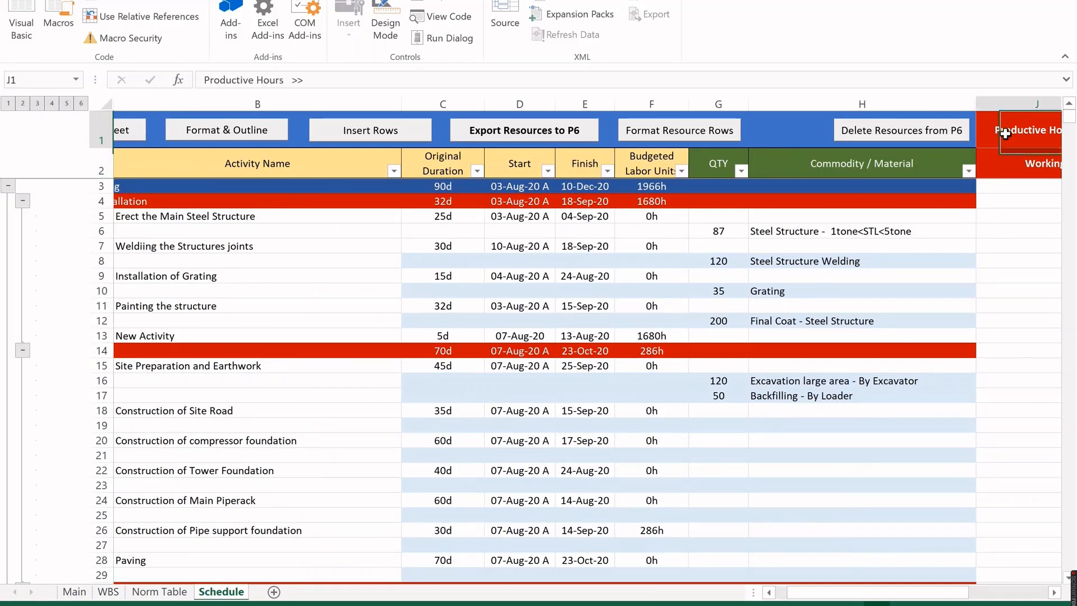
pyautogui.click(1055, 594)
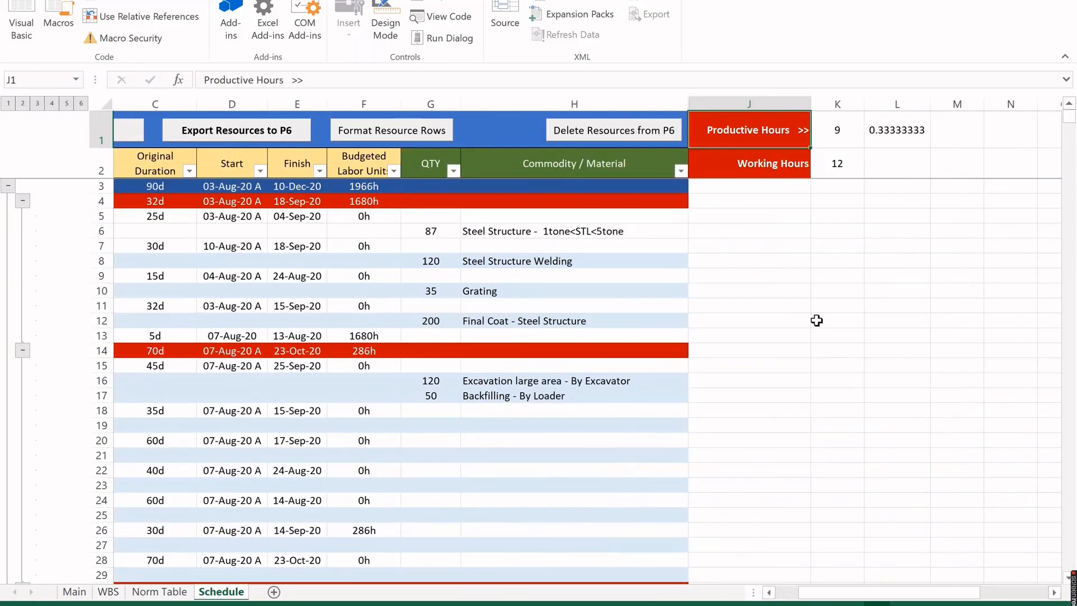
pyautogui.click(835, 171)
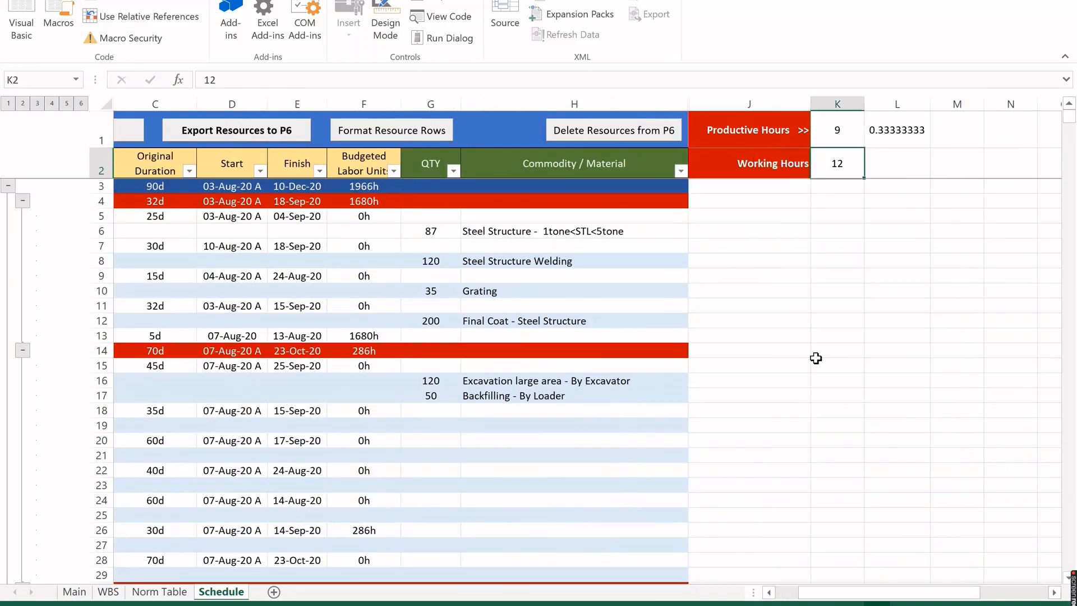
pyautogui.moveTo(830, 593); pyautogui.dragTo(807, 600)
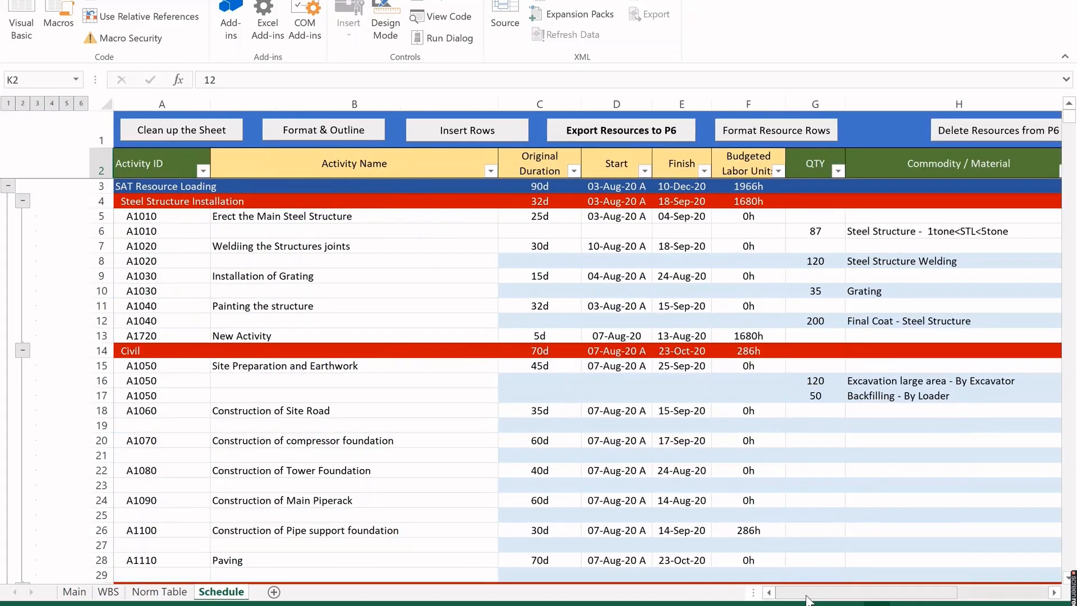